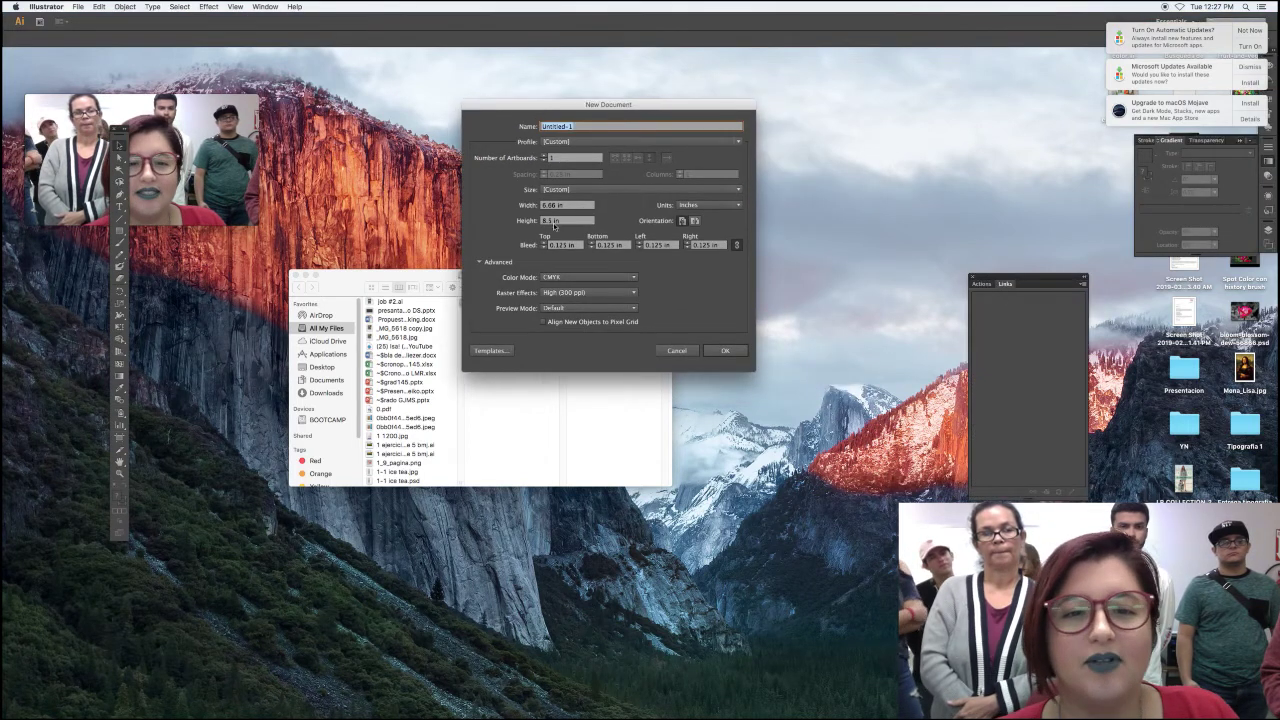
- Create a CMYK document with 2 landscape artboards of 8.5 × 6.66 in
{"action": "left_click", "coordinate": [544, 155]}
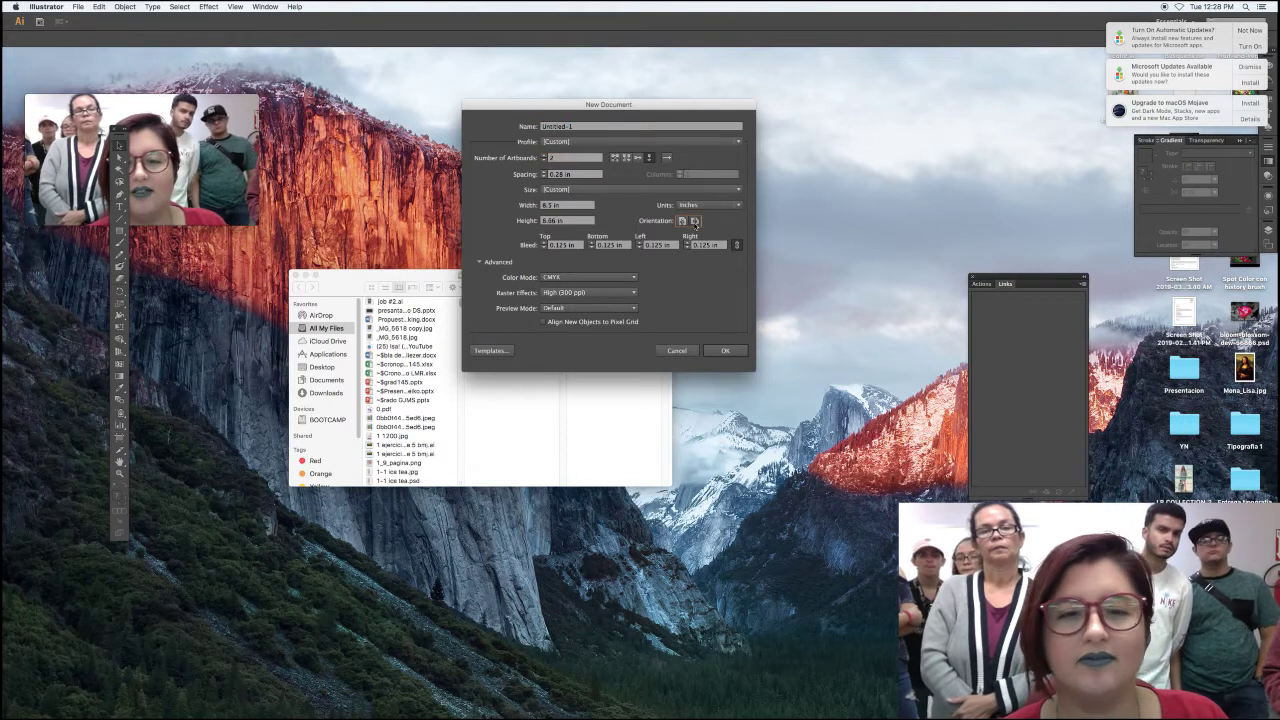
{"action": "left_click", "coordinate": [694, 221]}
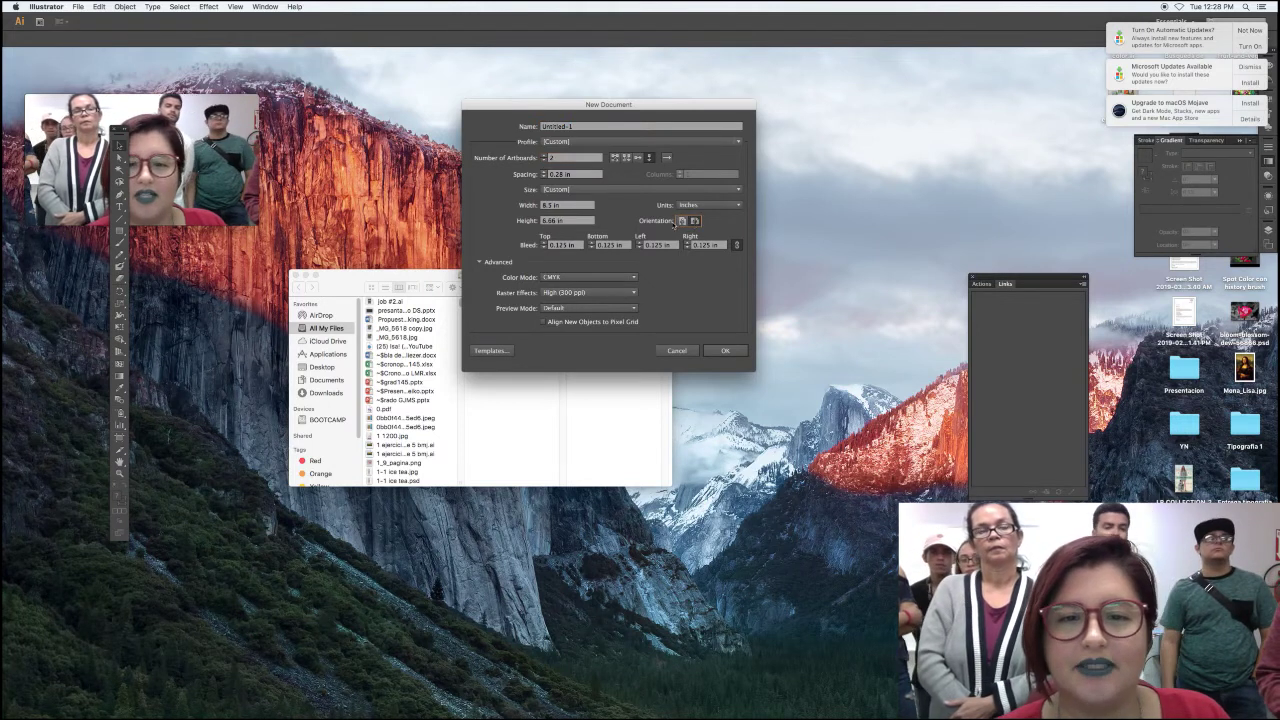
{"action": "left_click", "coordinate": [726, 351]}
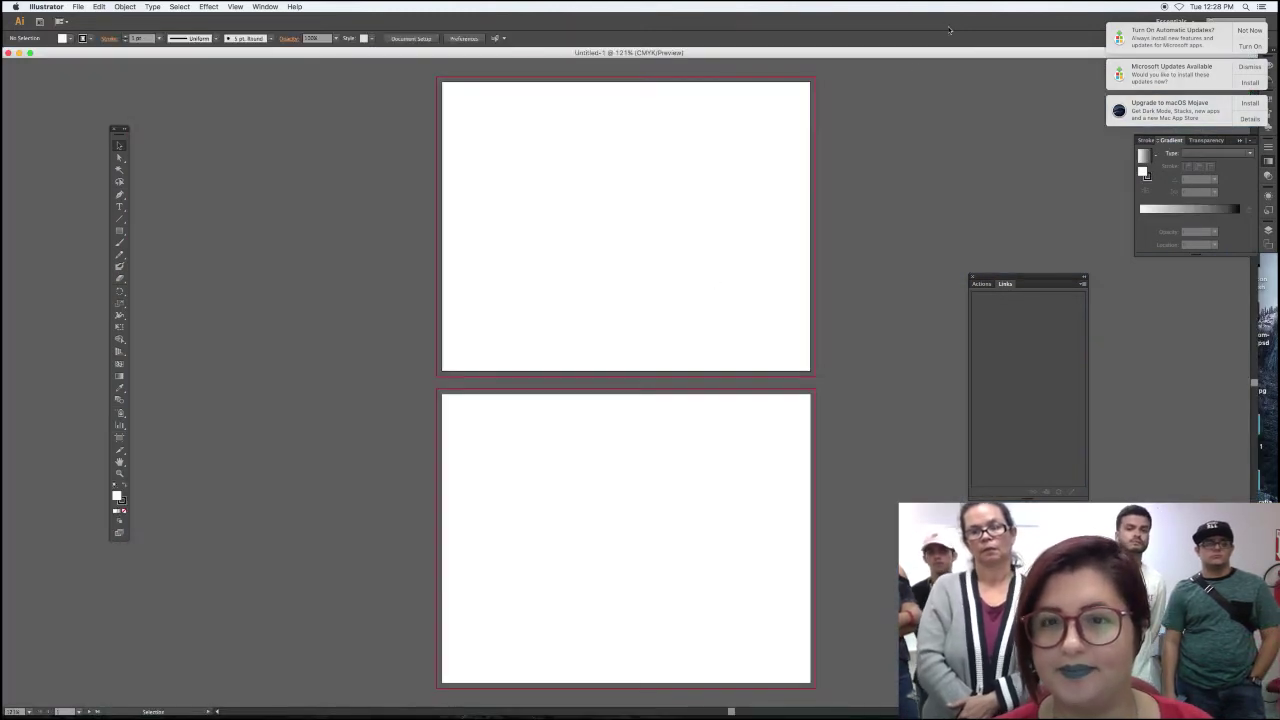
- Place the face and hand photos from Downloads onto the canvas and zoom out to see them
{"action": "left_click_drag", "start_coordinate": [950, 55], "coordinate": [725, 57]}
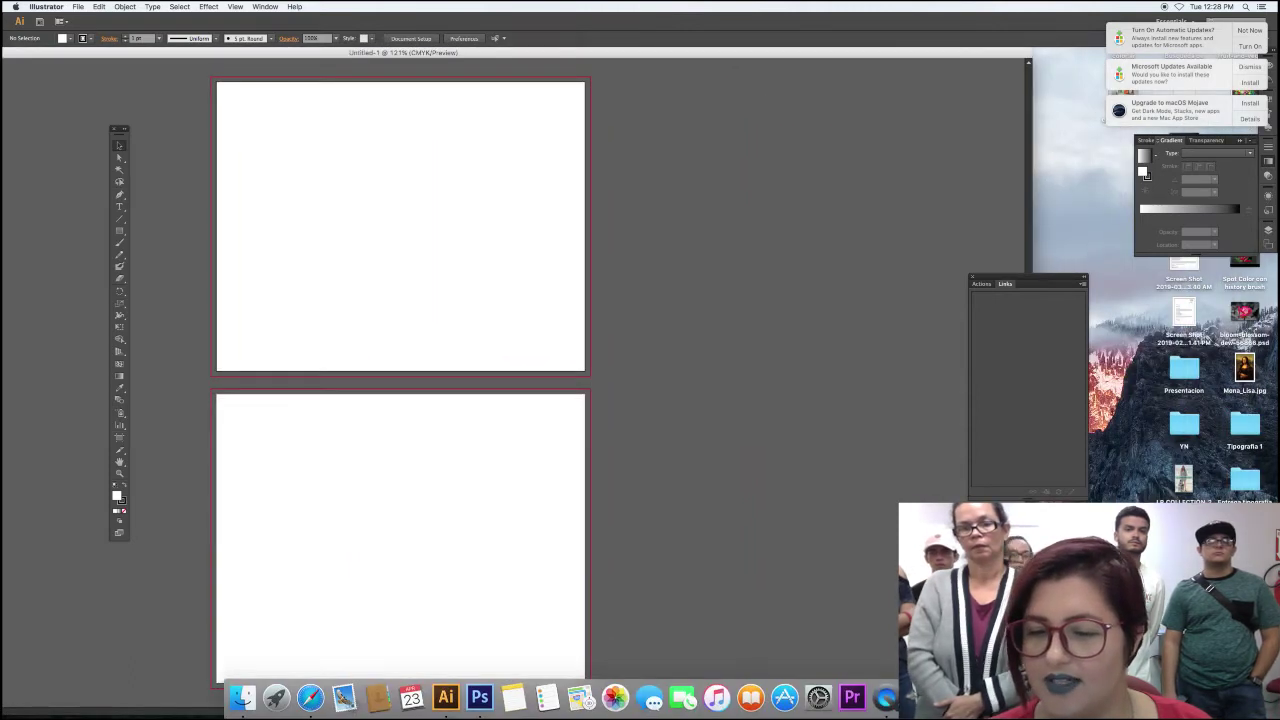
{"action": "left_click", "coordinate": [940, 697]}
{"action": "left_click", "coordinate": [628, 617]}
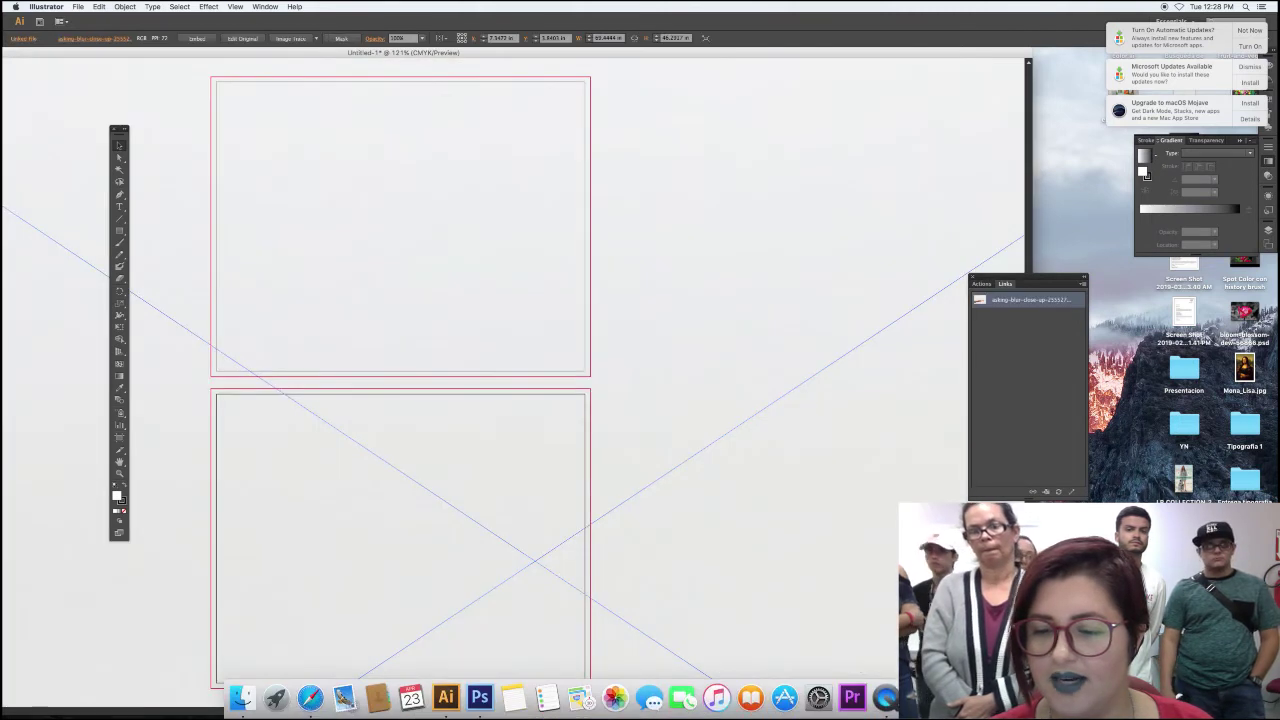
{"action": "left_click", "coordinate": [940, 697]}
{"action": "left_click_drag", "start_coordinate": [995, 300], "coordinate": [606, 503]}
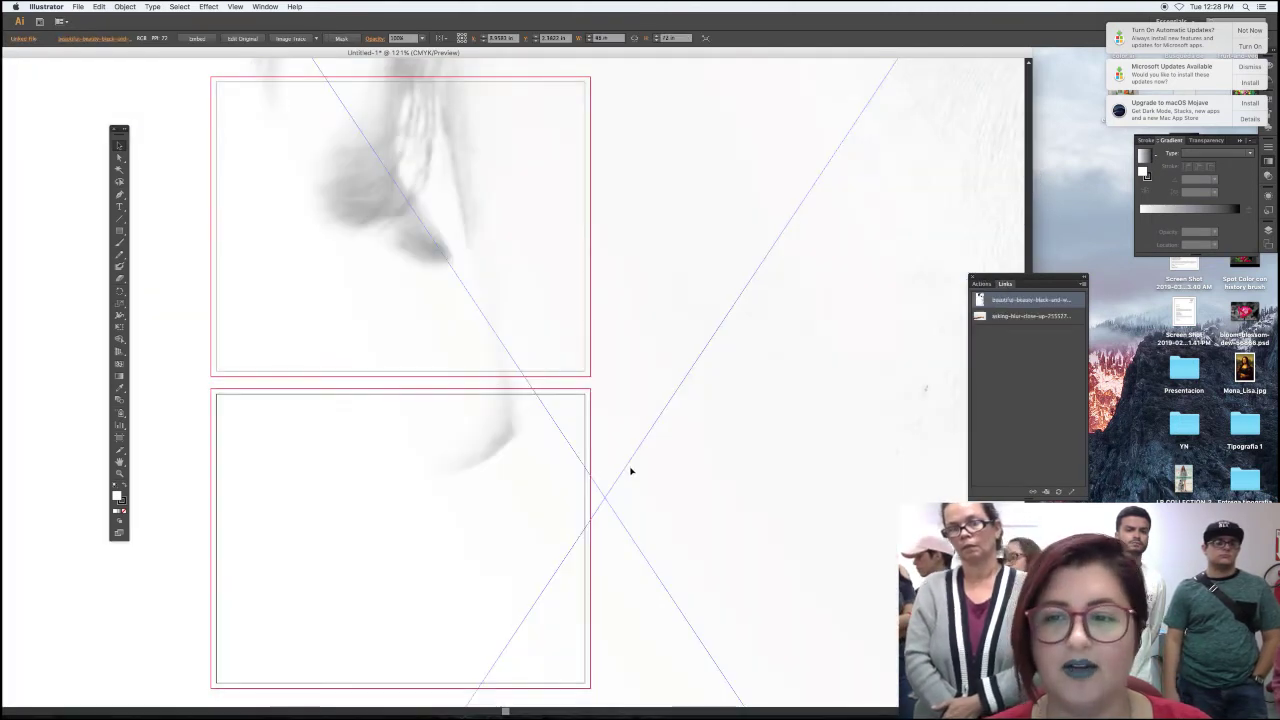
{"action": "scroll", "coordinate": [635, 480], "scroll_direction": "left", "scroll_amount": 5}
{"action": "key", "text": "super+minus"}
{"action": "key", "text": "super+minus"}
{"action": "left_click_drag", "start_coordinate": [1000, 277], "coordinate": [1170, 262]}
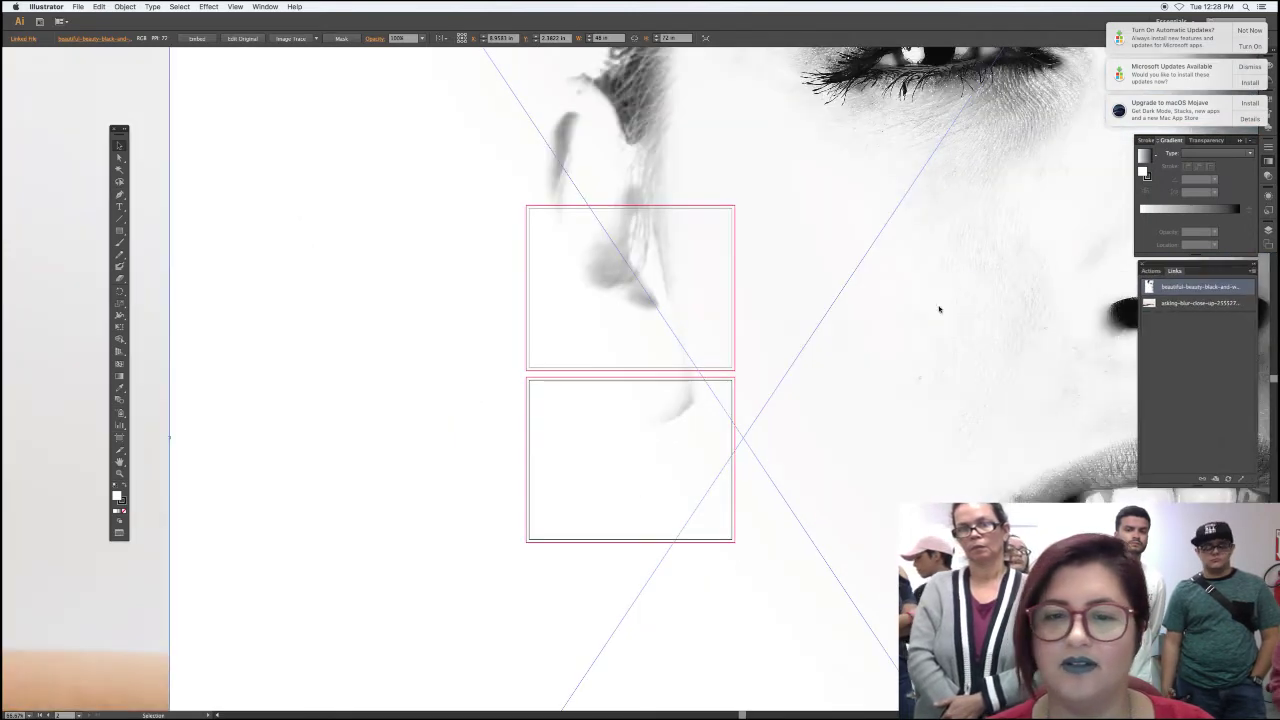
{"action": "key", "text": "super+minus"}
{"action": "key", "text": "super+minus"}
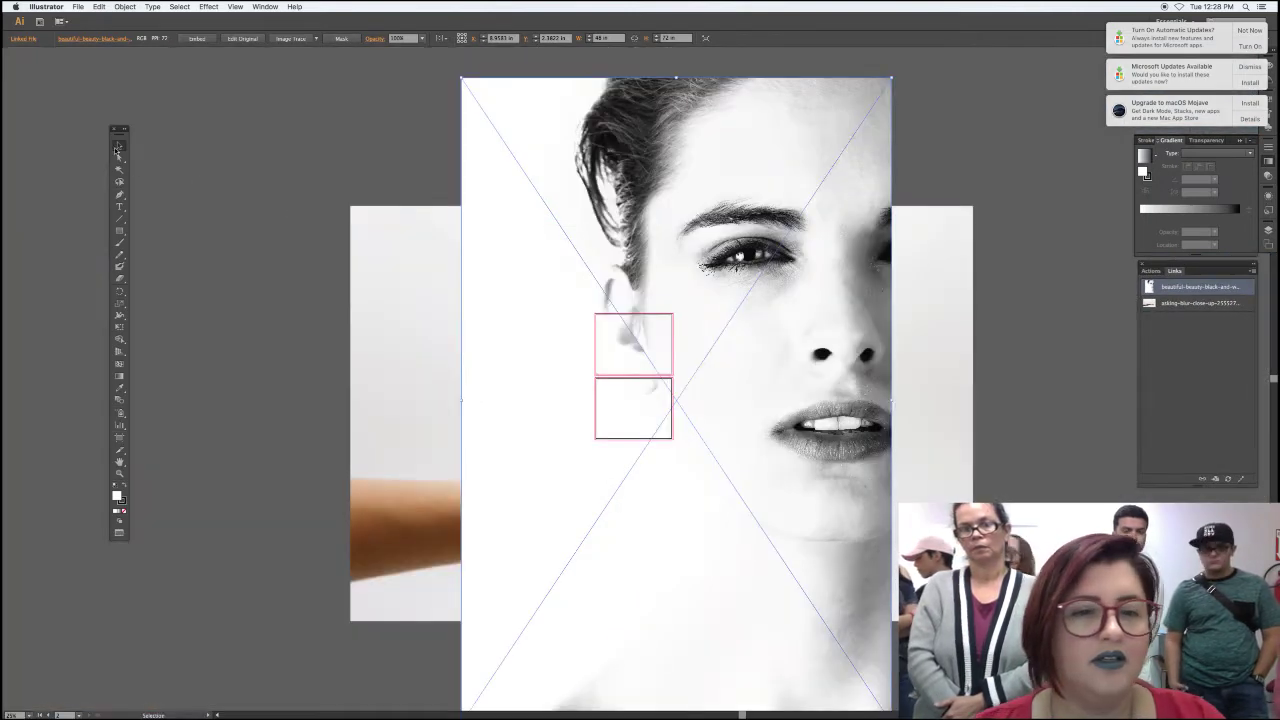
- Scale both photos down to roughly artboard size and turn on rulers
{"action": "left_click_drag", "start_coordinate": [299, 176], "coordinate": [743, 400]}
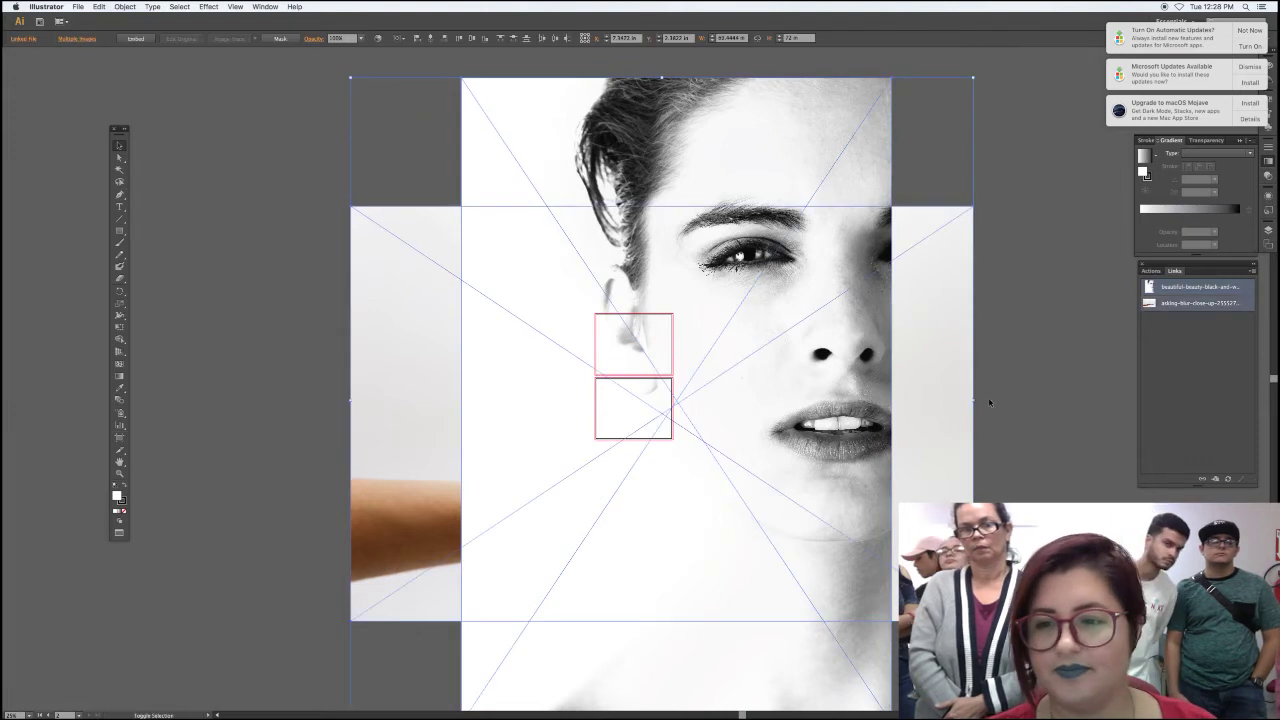
{"action": "left_click_drag", "start_coordinate": [977, 400], "coordinate": [690, 401]}
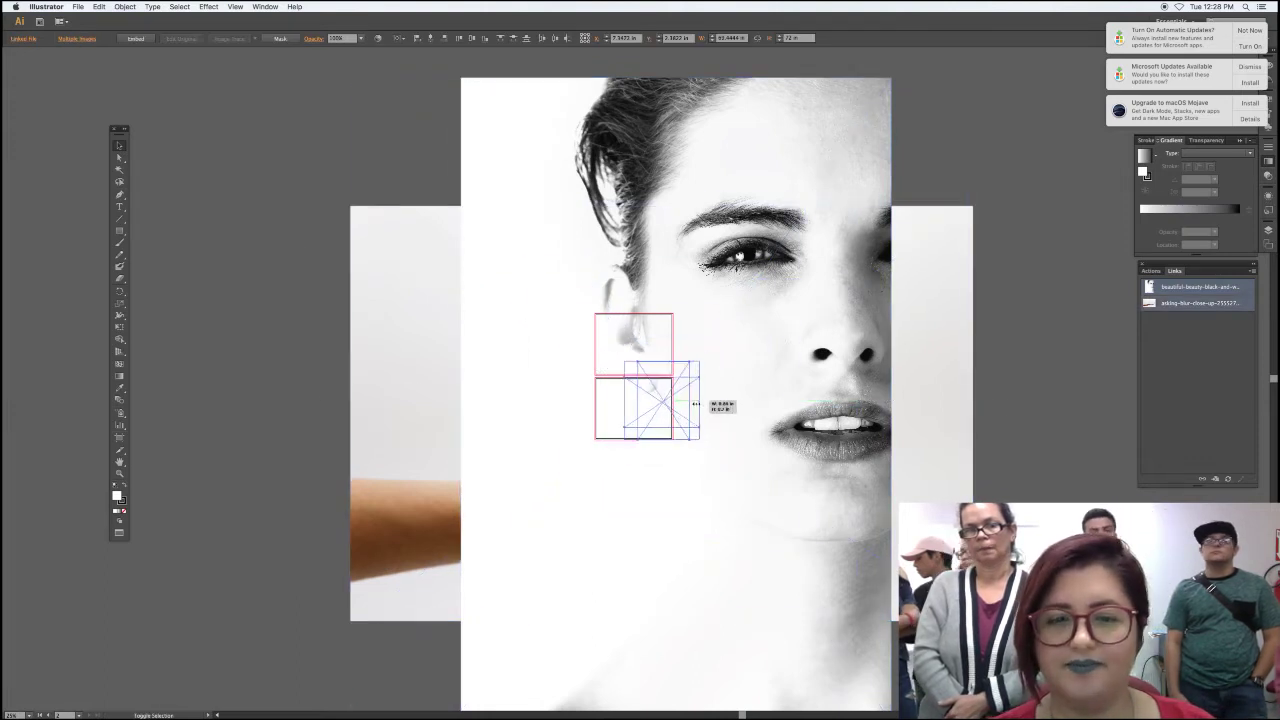
{"action": "scroll", "coordinate": [673, 350], "scroll_direction": "down", "scroll_amount": 1}
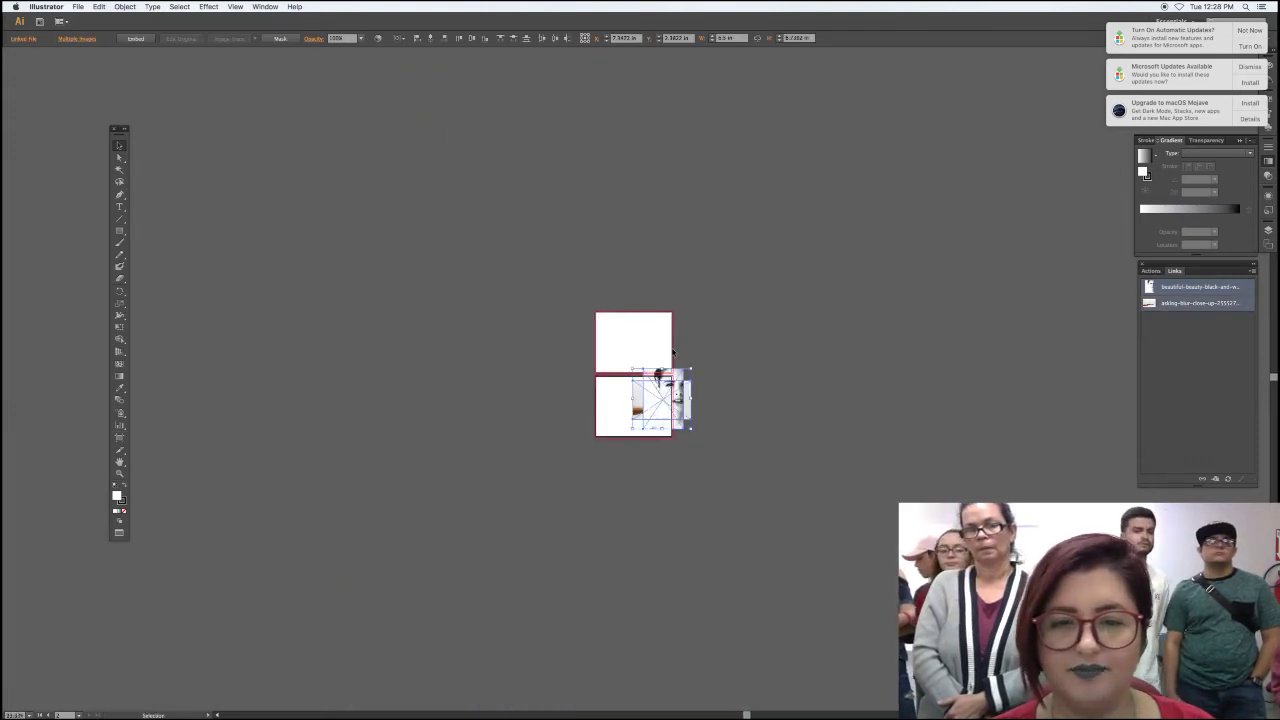
{"action": "scroll", "coordinate": [673, 350], "scroll_direction": "up", "scroll_amount": 3}
{"action": "scroll", "coordinate": [673, 350], "scroll_direction": "up", "scroll_amount": 2}
{"action": "scroll", "coordinate": [673, 352], "scroll_direction": "up", "scroll_amount": 2}
{"action": "scroll", "coordinate": [665, 300], "scroll_direction": "down", "scroll_amount": 3}
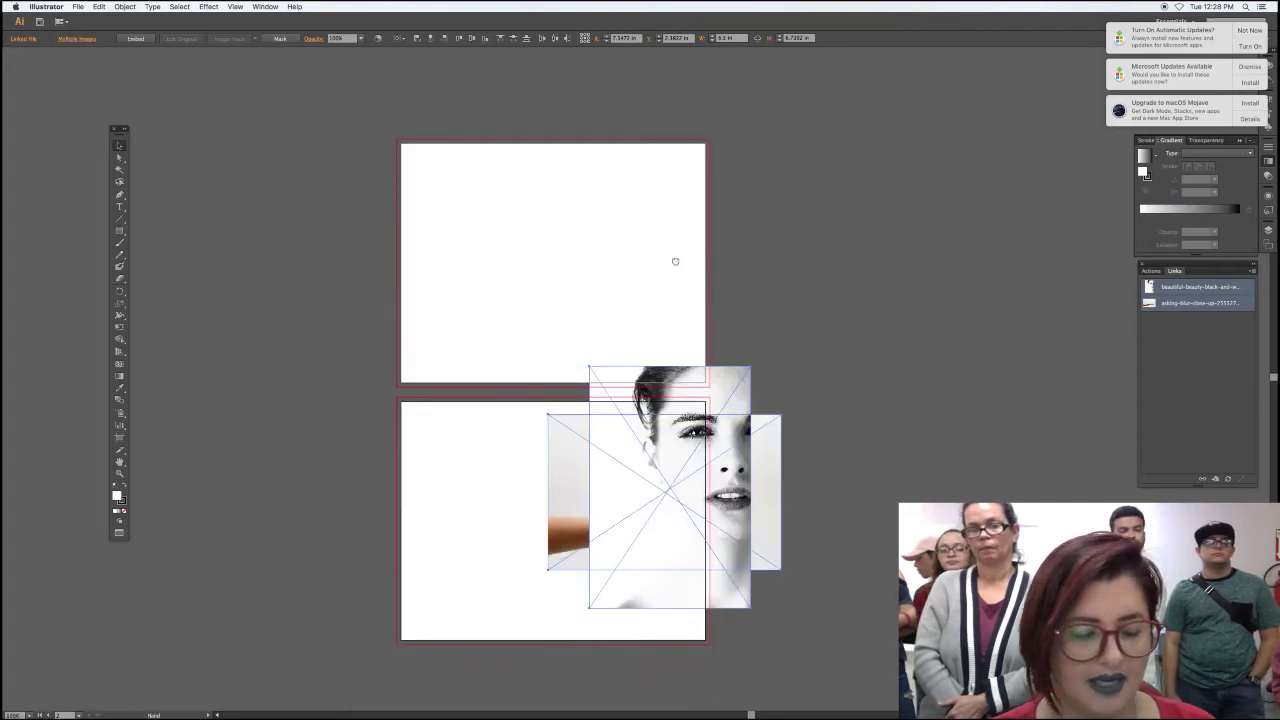
{"action": "left_click", "coordinate": [660, 260]}
{"action": "key", "text": "v"}
{"action": "key", "text": "super+r"}
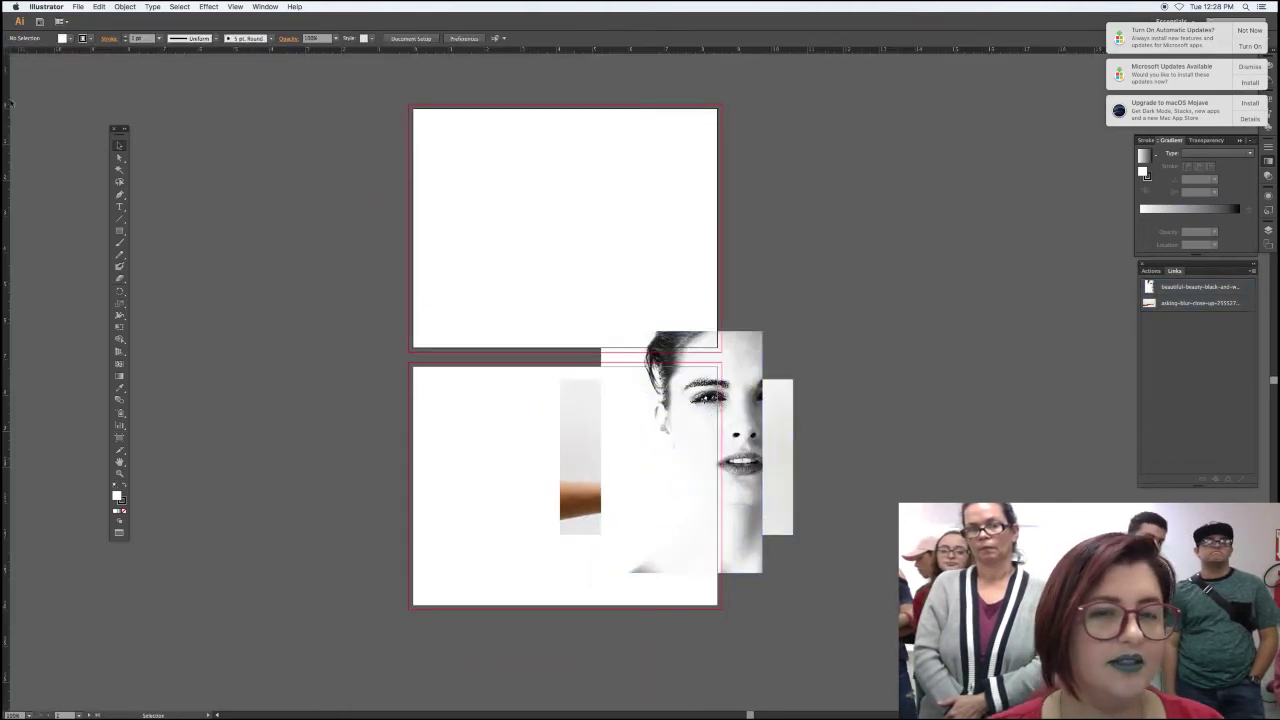
- Move the face photo onto the top artboard and add a vertical centre guide
{"action": "mouse_move", "coordinate": [689, 355]}
{"action": "left_mouse_down"}
{"action": "mouse_move", "coordinate": [622, 194]}
{"action": "mouse_move", "coordinate": [746, 246]}
{"action": "left_mouse_up"}
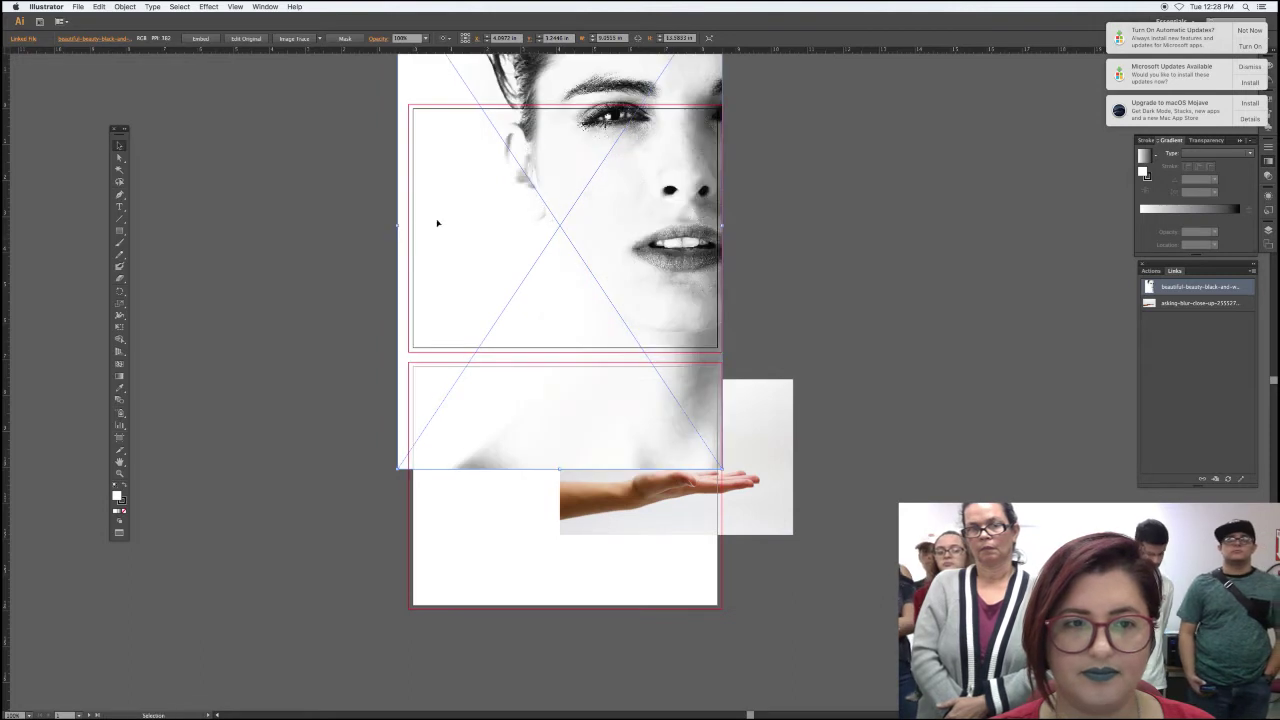
{"action": "left_click_drag", "start_coordinate": [399, 227], "coordinate": [410, 228]}
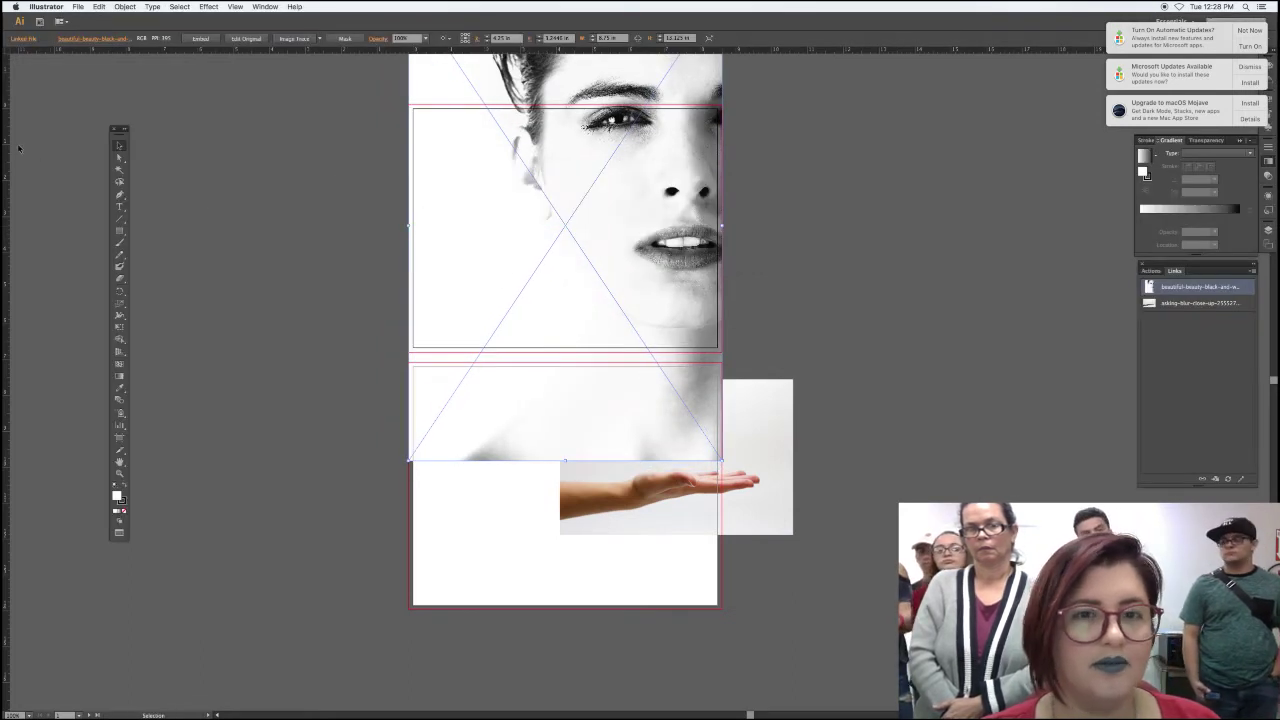
{"action": "left_click_drag", "start_coordinate": [350, 203], "coordinate": [565, 227]}
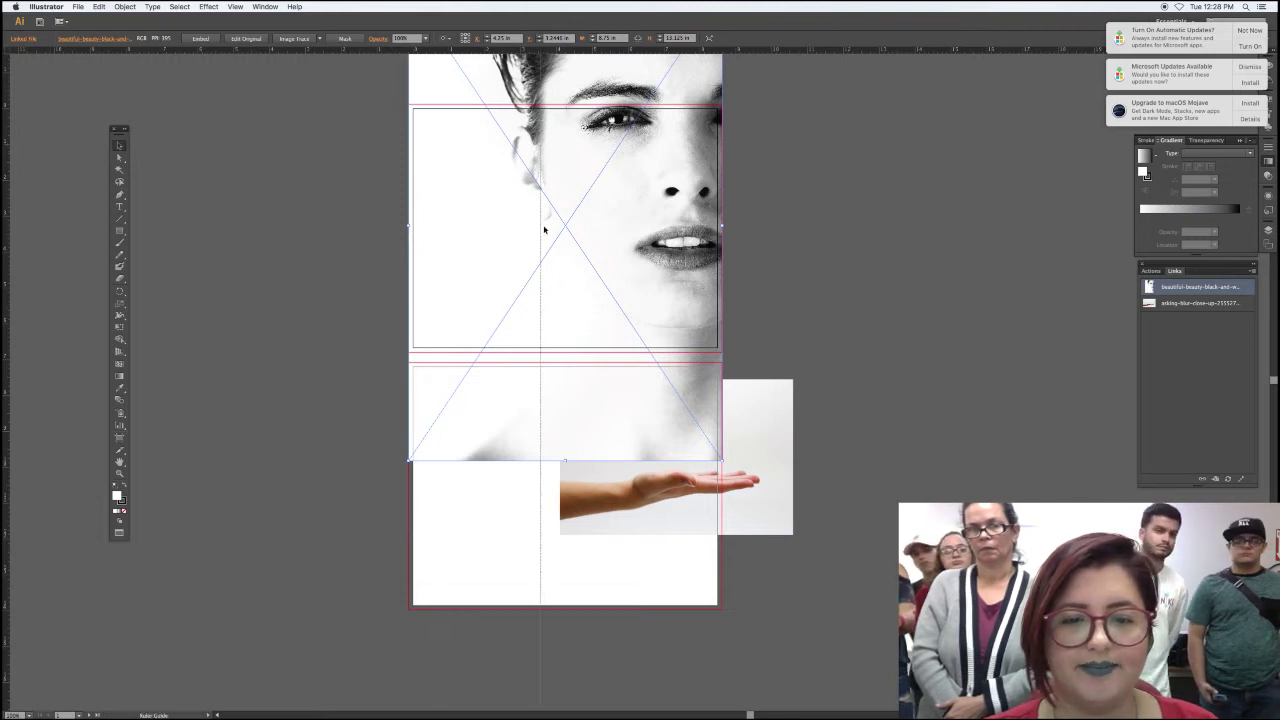
{"action": "left_click", "coordinate": [330, 288]}
{"action": "left_click", "coordinate": [500, 312]}
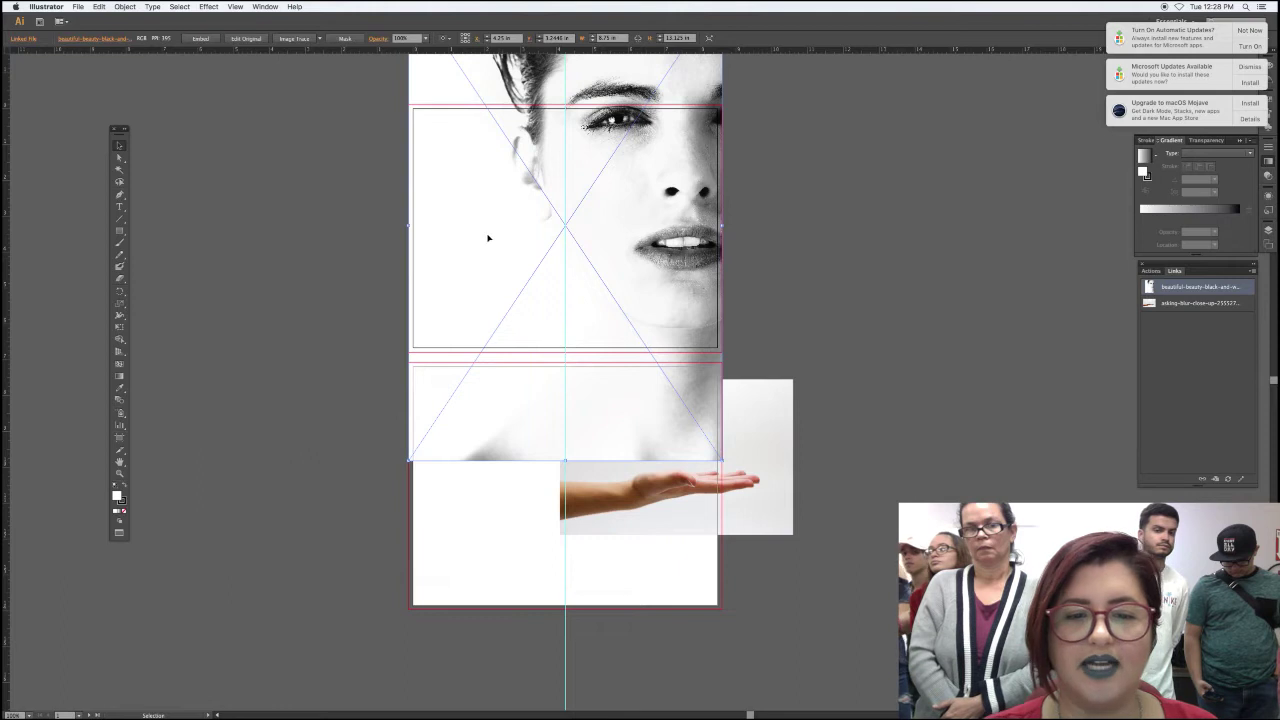
- Enlarge the hand photo across the lower artboard and nudge the face photo into position
{"action": "mouse_move", "coordinate": [666, 510]}
{"action": "left_mouse_down"}
{"action": "mouse_move", "coordinate": [448, 328]}
{"action": "mouse_move", "coordinate": [524, 560]}
{"action": "left_mouse_up"}
{"action": "left_click_drag", "start_coordinate": [627, 535], "coordinate": [743, 514]}
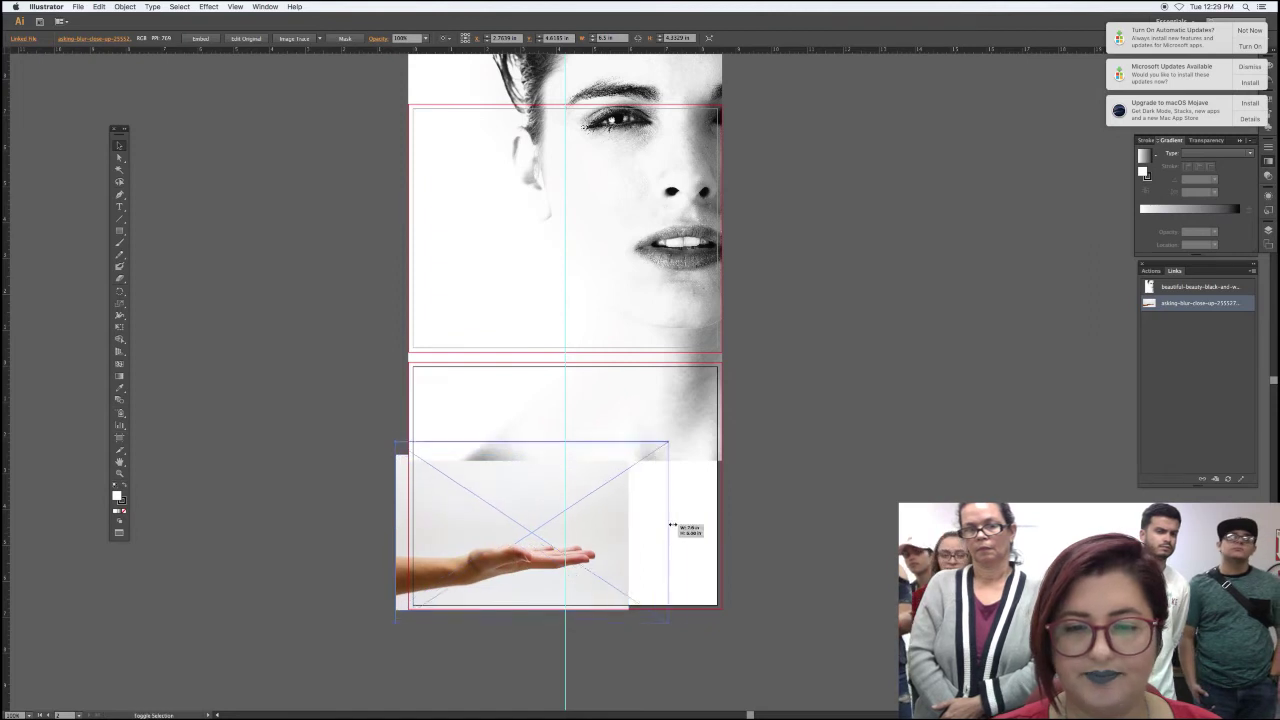
{"action": "left_click", "coordinate": [523, 449]}
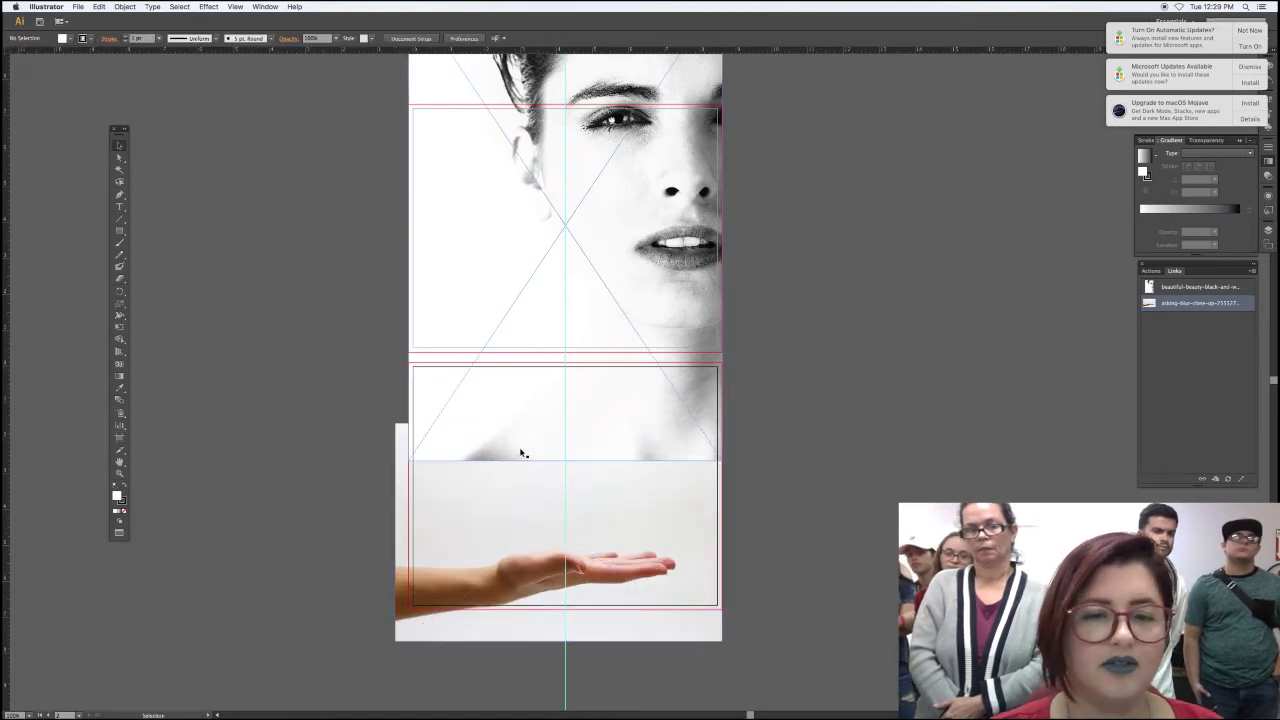
{"action": "left_click", "coordinate": [557, 357]}
{"action": "scroll", "coordinate": [547, 365], "scroll_direction": "up", "scroll_amount": 3}
{"action": "left_click_drag", "start_coordinate": [543, 363], "coordinate": [540, 361]}
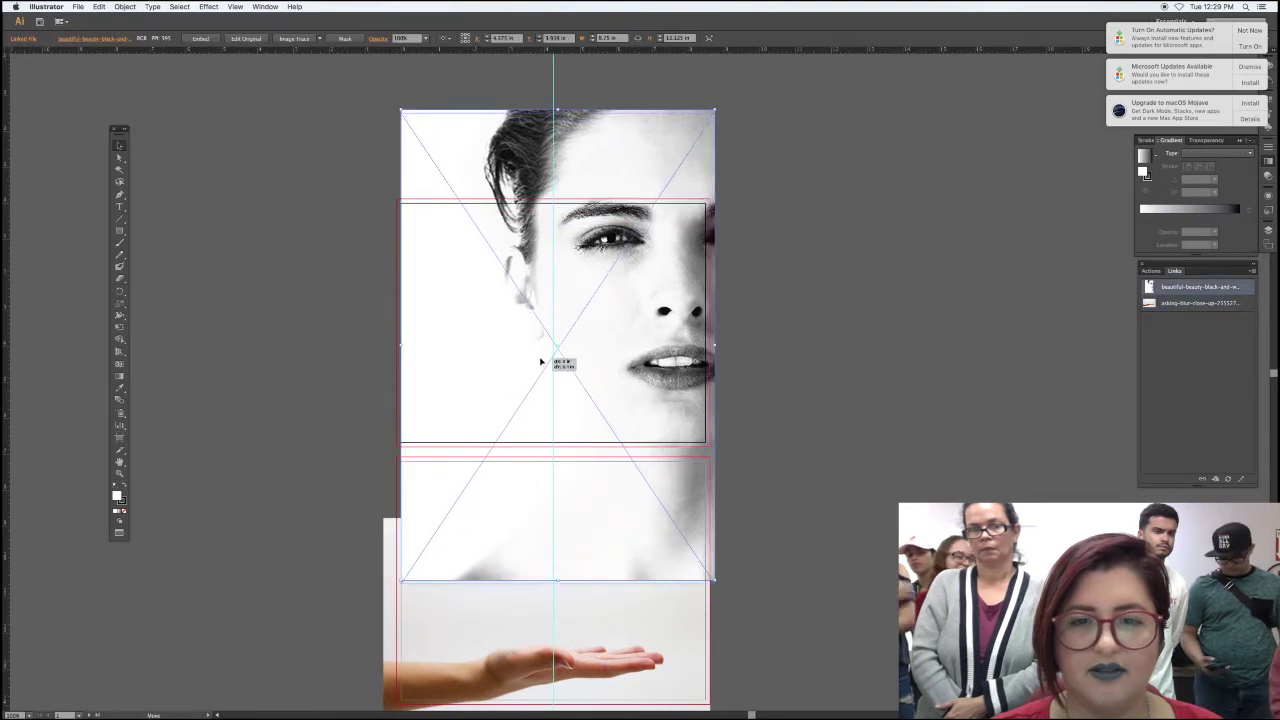
{"action": "left_click", "coordinate": [789, 432]}
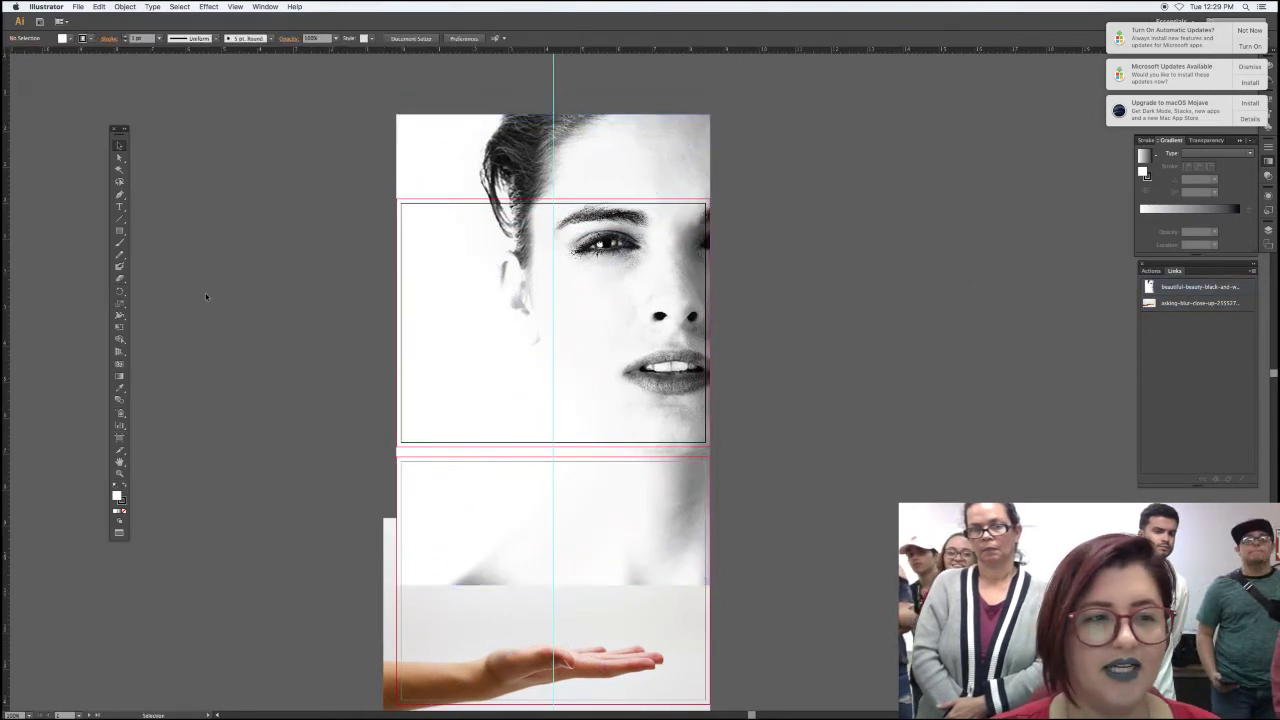
{"action": "left_click", "coordinate": [120, 231]}
- Clip the face photo with a rectangle covering the top artboard
{"action": "left_click_drag", "start_coordinate": [397, 198], "coordinate": [710, 447]}
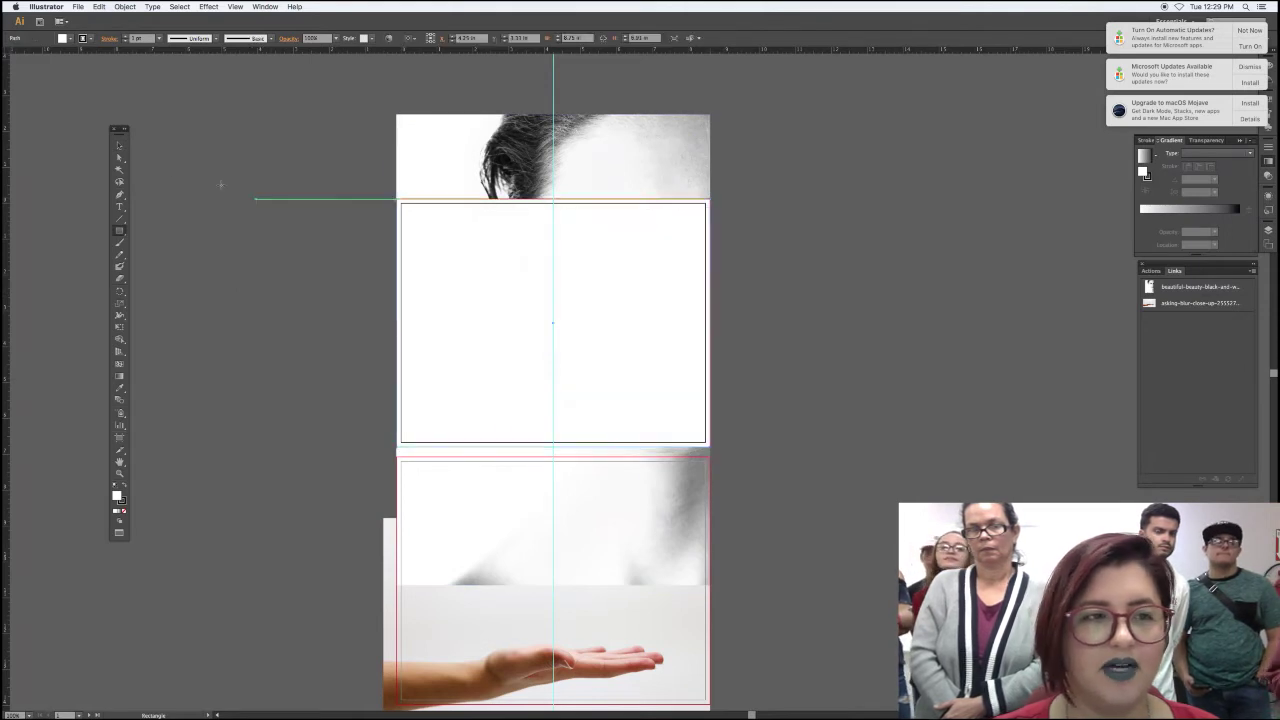
{"action": "left_click", "coordinate": [121, 147]}
{"action": "left_click_drag", "start_coordinate": [337, 206], "coordinate": [474, 254]}
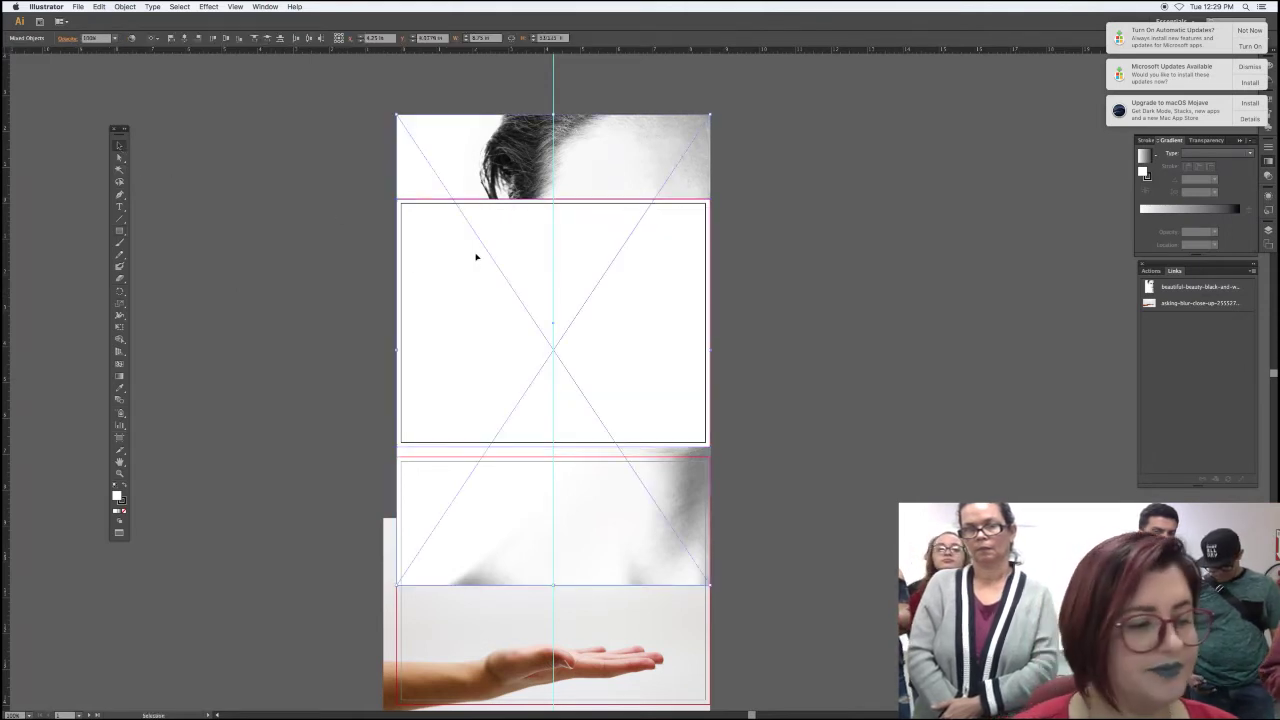
{"action": "key", "text": "super+7"}
{"action": "left_click", "coordinate": [346, 342]}
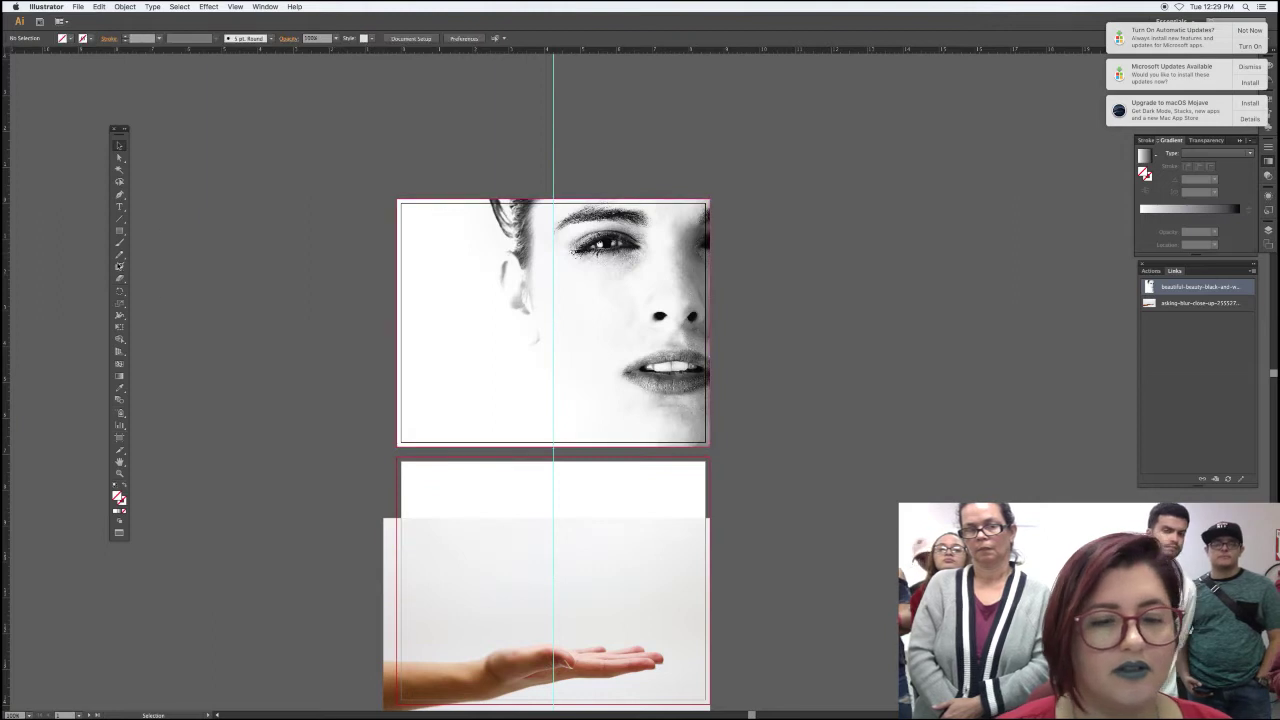
- Enlarge the hand photo and clip it with a rectangle matching the lower artboard
{"action": "scroll", "coordinate": [186, 200], "scroll_direction": "down", "scroll_amount": 2}
{"action": "left_click", "coordinate": [564, 441]}
{"action": "mouse_move", "coordinate": [576, 411]}
{"action": "left_mouse_down"}
{"action": "mouse_move", "coordinate": [586, 388]}
{"action": "mouse_move", "coordinate": [562, 353]}
{"action": "left_mouse_up"}
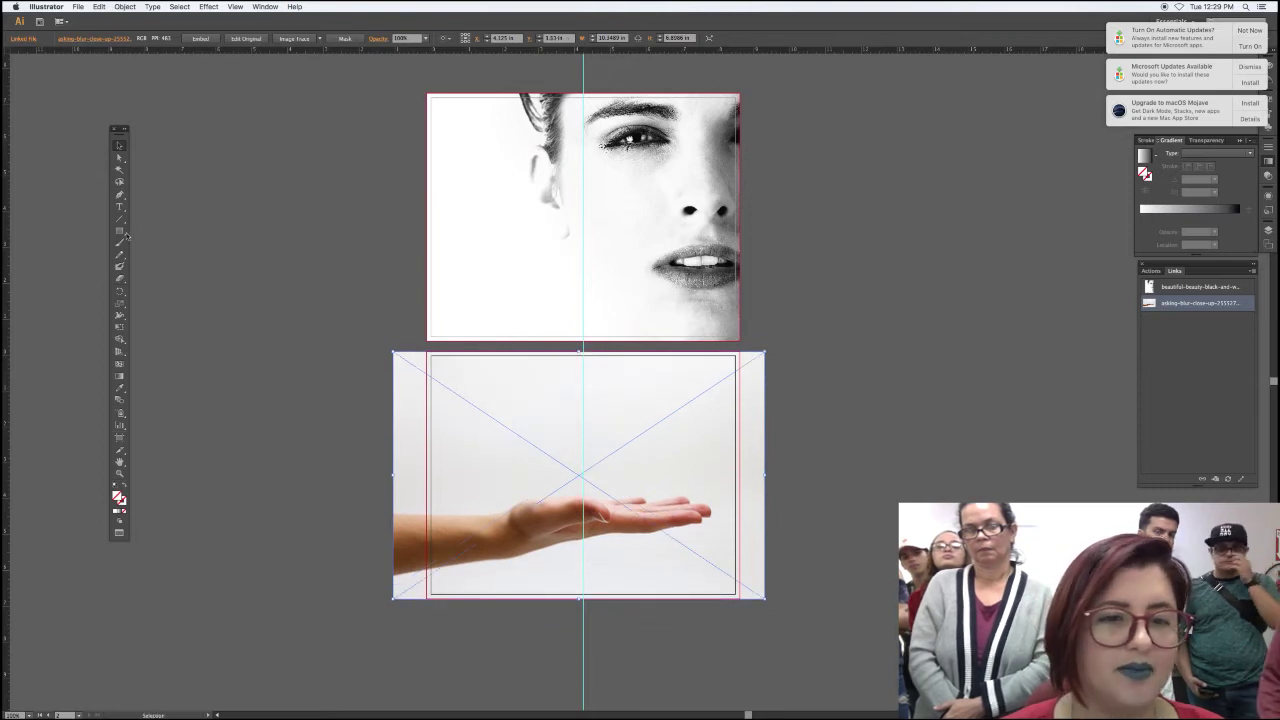
{"action": "left_click_drag", "start_coordinate": [428, 352], "coordinate": [740, 599]}
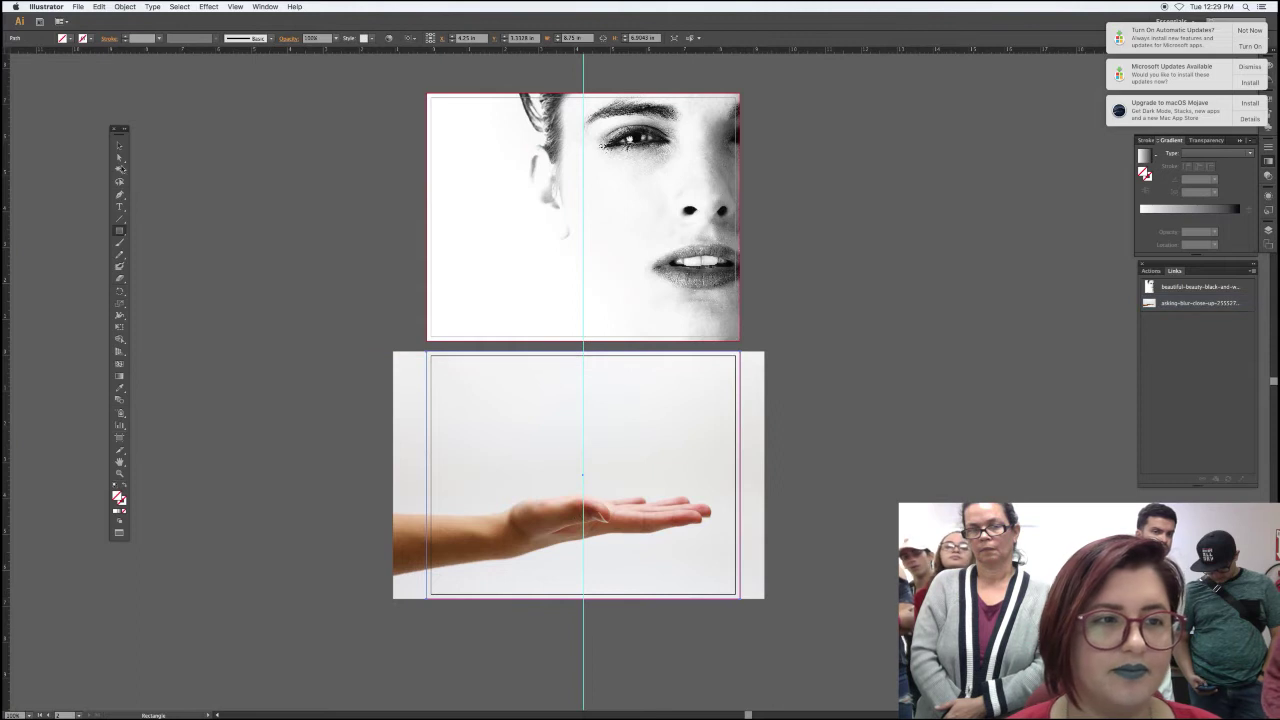
{"action": "left_click", "coordinate": [120, 147]}
{"action": "left_click_drag", "start_coordinate": [306, 366], "coordinate": [523, 503]}
{"action": "key", "text": "ctrl+7"}
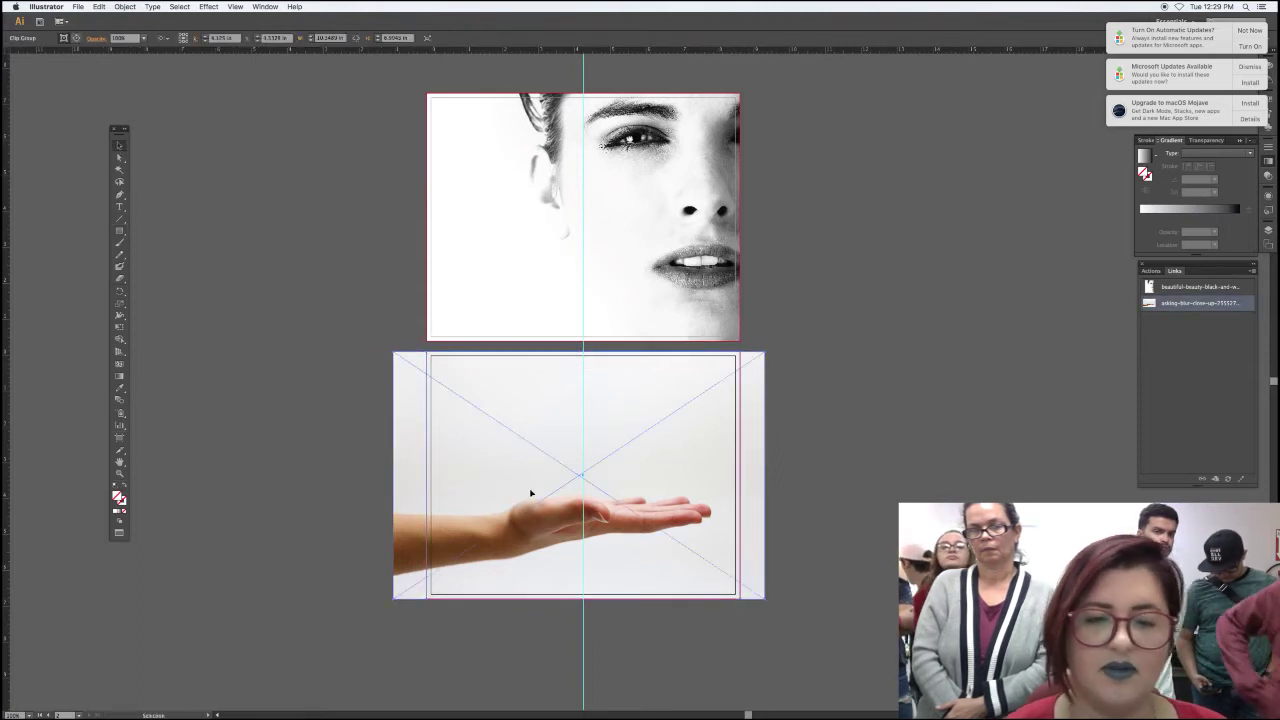
{"action": "left_click", "coordinate": [367, 470]}
- Add a 'Portada' text label on the face panel beside the nose
{"action": "key", "text": "t"}
{"action": "type", "text": "Portada"}
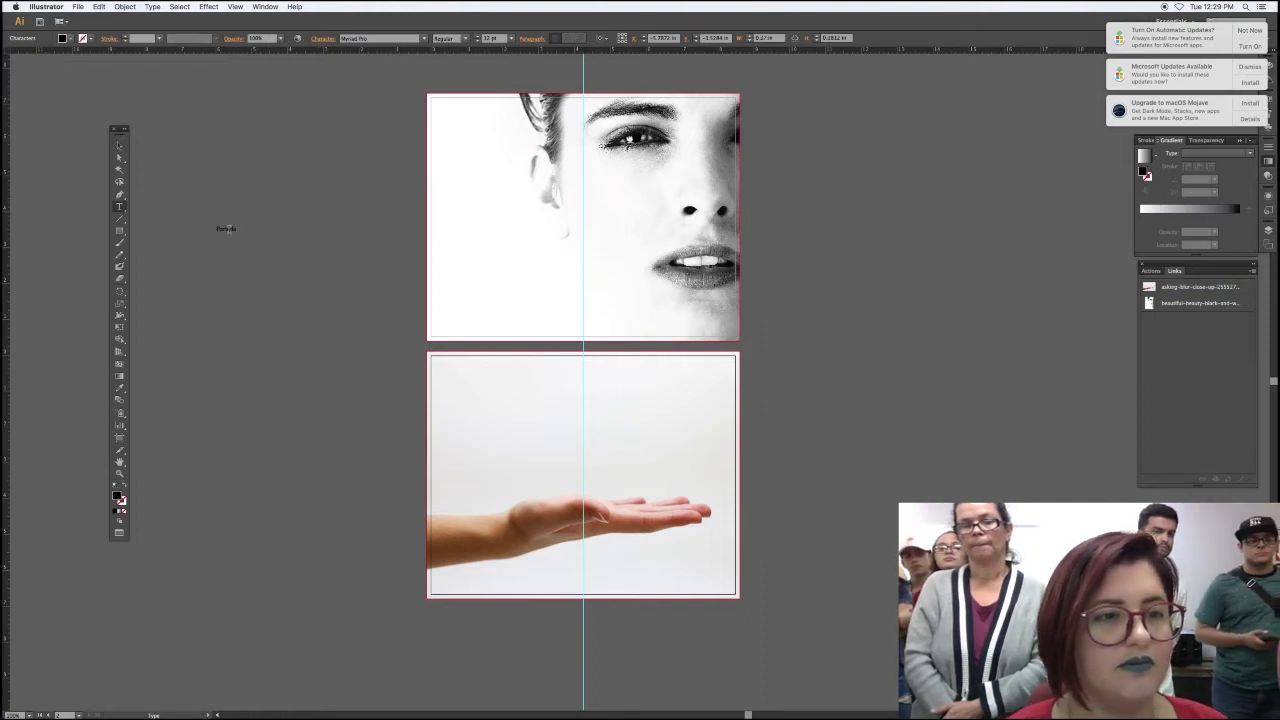
{"action": "left_click", "coordinate": [120, 146]}
{"action": "left_click_drag", "start_coordinate": [226, 229], "coordinate": [639, 212]}
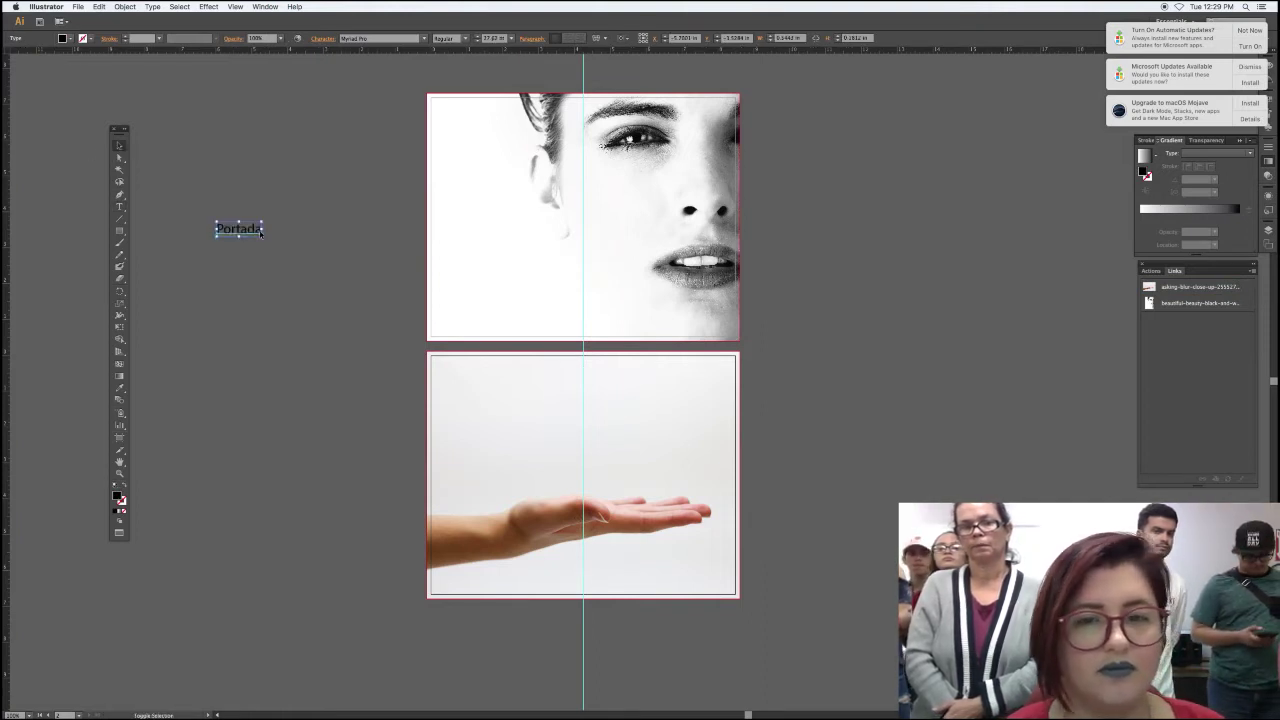
{"action": "left_click_drag", "start_coordinate": [639, 212], "coordinate": [494, 282]}
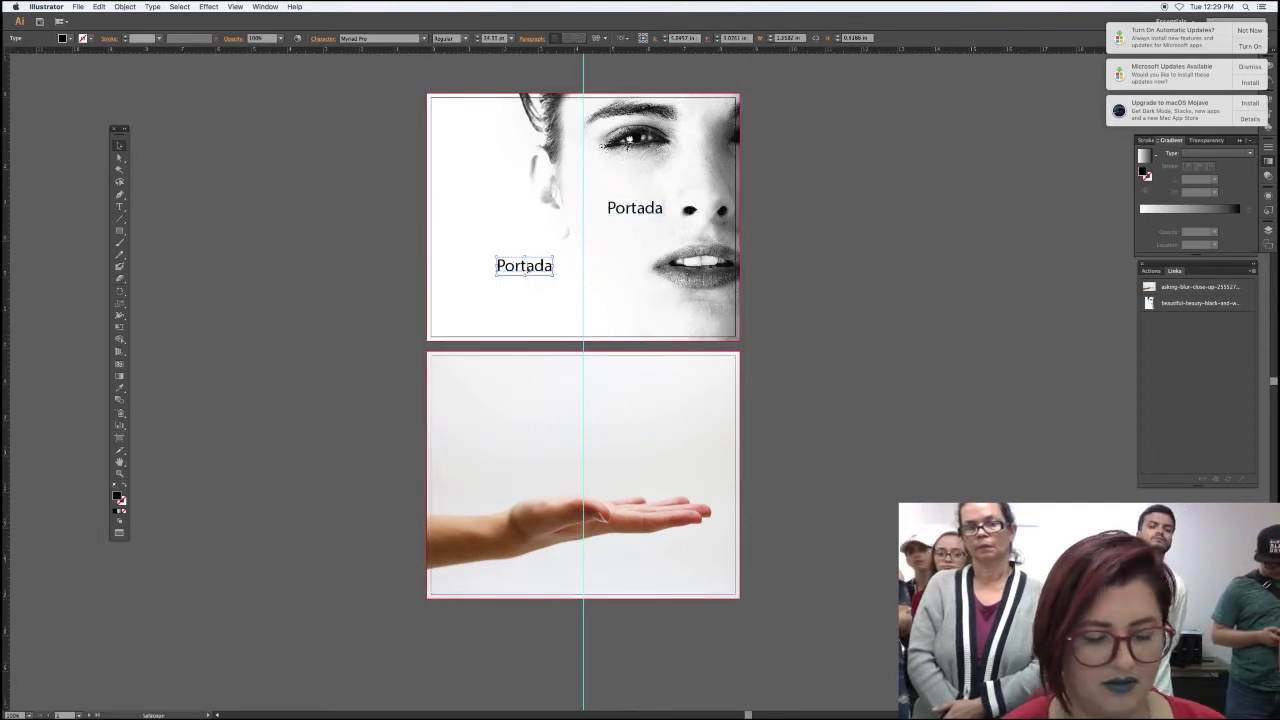
- Duplicate the label as 'Contra portada' and move it lower left on the face panel
{"action": "double_click", "coordinate": [523, 266]}
{"action": "type", "text": "Contra p"}
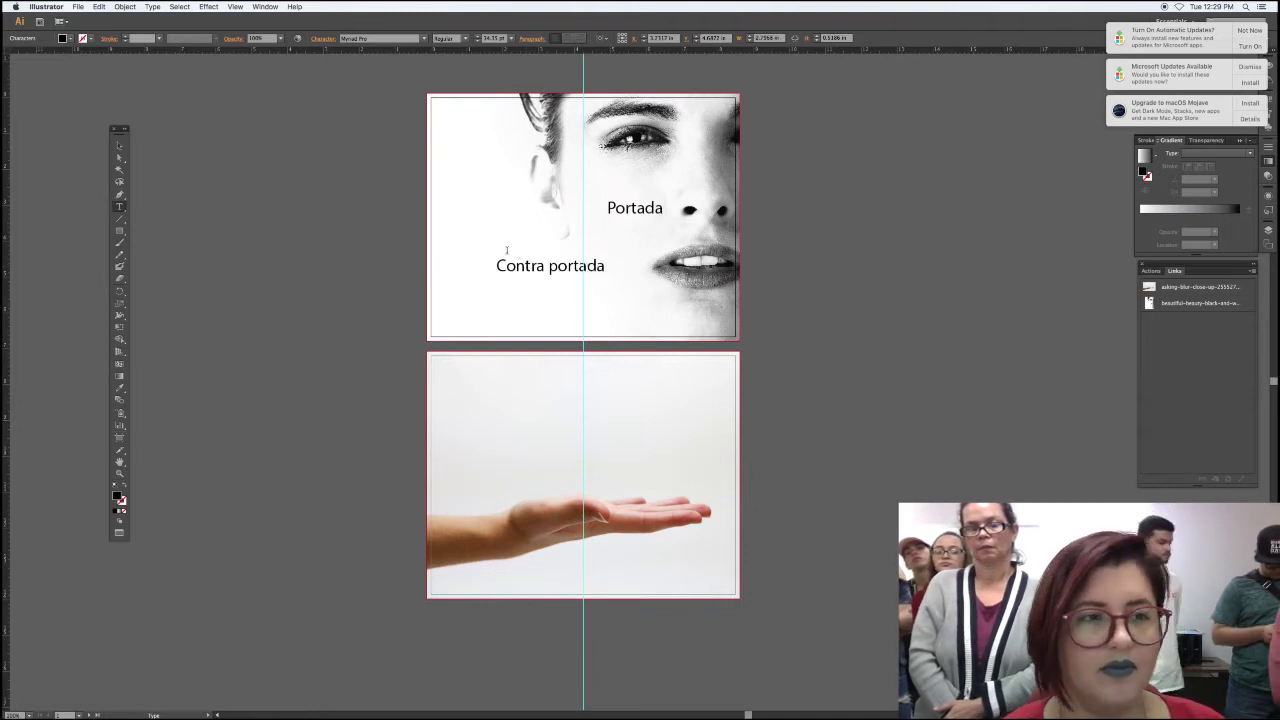
{"action": "left_click", "coordinate": [119, 146]}
{"action": "mouse_move", "coordinate": [551, 274]}
{"action": "left_mouse_down"}
{"action": "mouse_move", "coordinate": [509, 281]}
{"action": "mouse_move", "coordinate": [588, 417]}
{"action": "left_mouse_up"}
- Retype another copy as 'Interior', enlarge it about threefold, then select all artwork
{"action": "triple_click", "coordinate": [585, 413]}
{"action": "key", "text": "BackSpace"}
{"action": "type", "text": "Inter"}
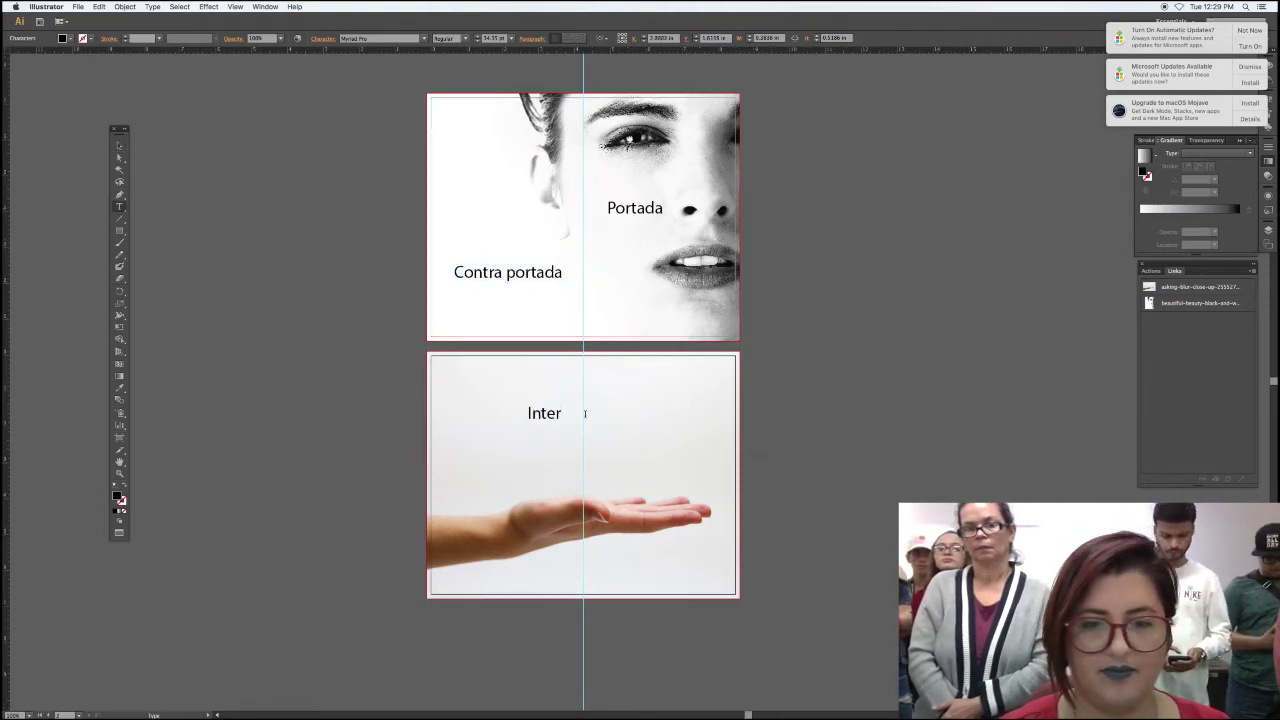
{"action": "type", "text": "ior"}
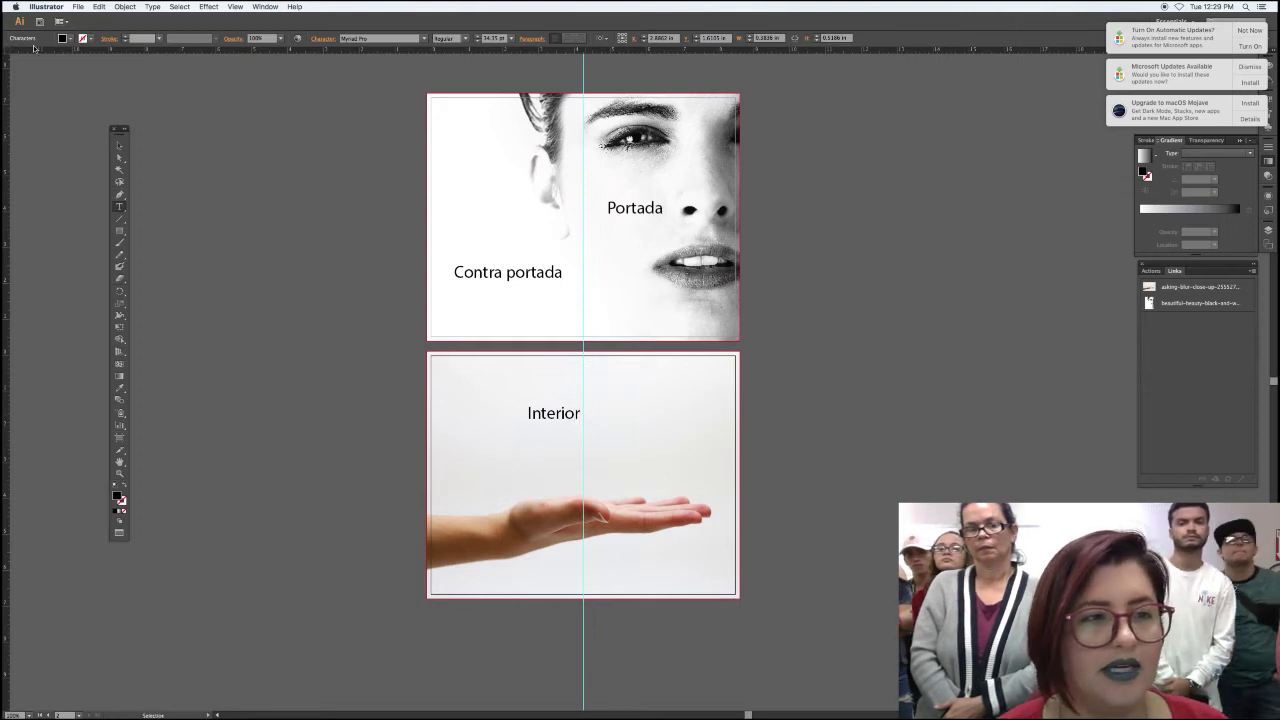
{"action": "left_click", "coordinate": [119, 146]}
{"action": "mouse_move", "coordinate": [556, 413]}
{"action": "left_mouse_down"}
{"action": "mouse_move", "coordinate": [583, 458]}
{"action": "mouse_move", "coordinate": [618, 478]}
{"action": "left_mouse_up"}
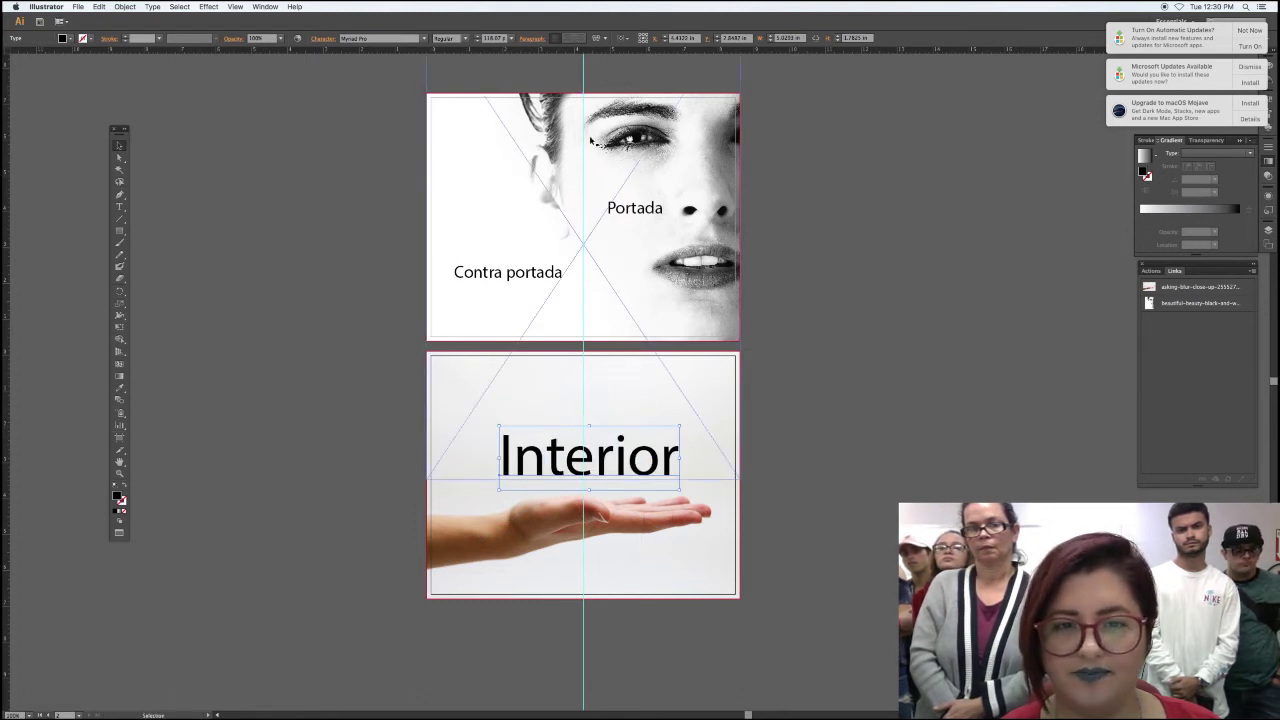
{"action": "left_click", "coordinate": [866, 421]}
{"action": "key", "text": "ctrl+a"}
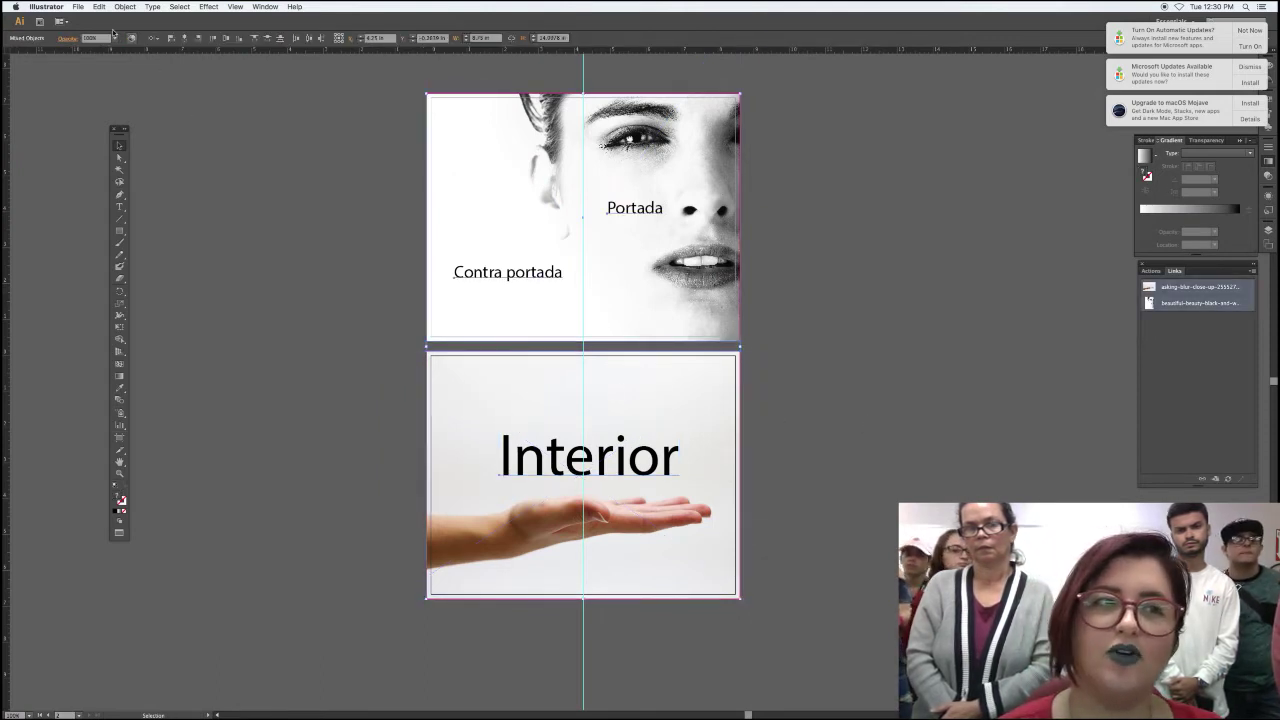
- Create Untitled-2 with two blank Tabloid-size portrait artboards, 11 in wide
{"action": "left_click", "coordinate": [78, 6]}
{"action": "left_click", "coordinate": [95, 21]}
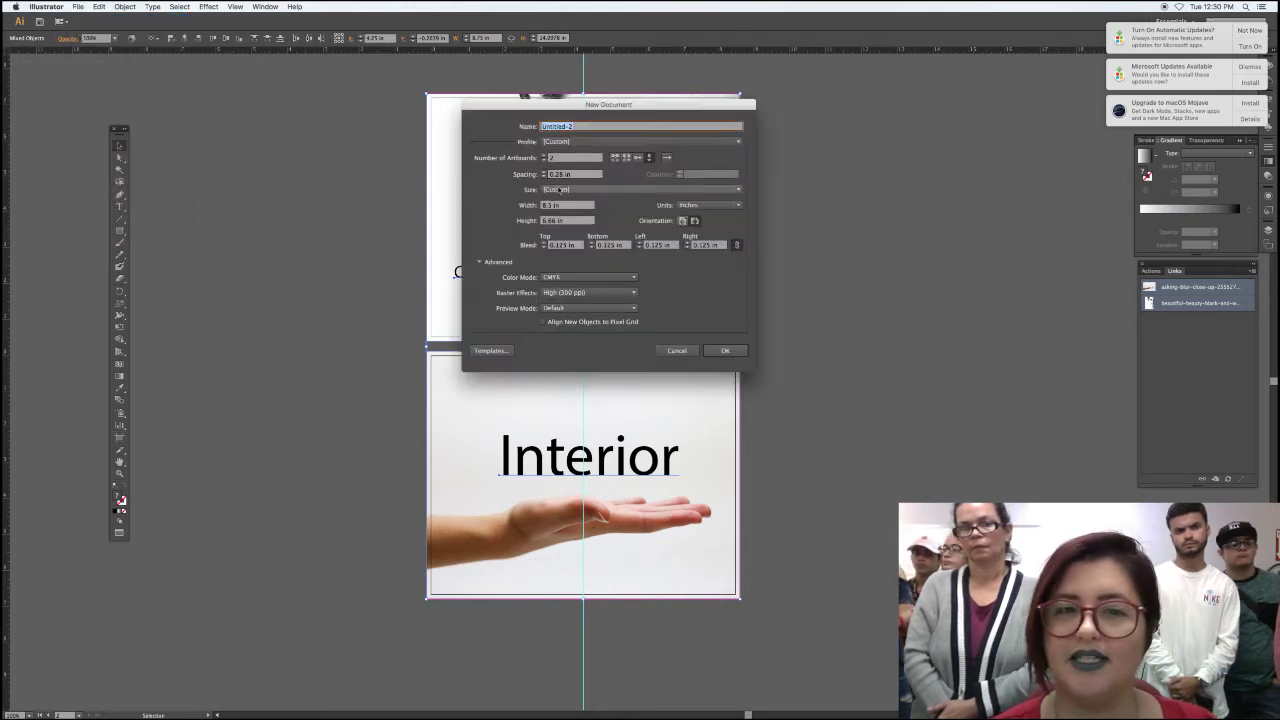
{"action": "left_click", "coordinate": [544, 161]}
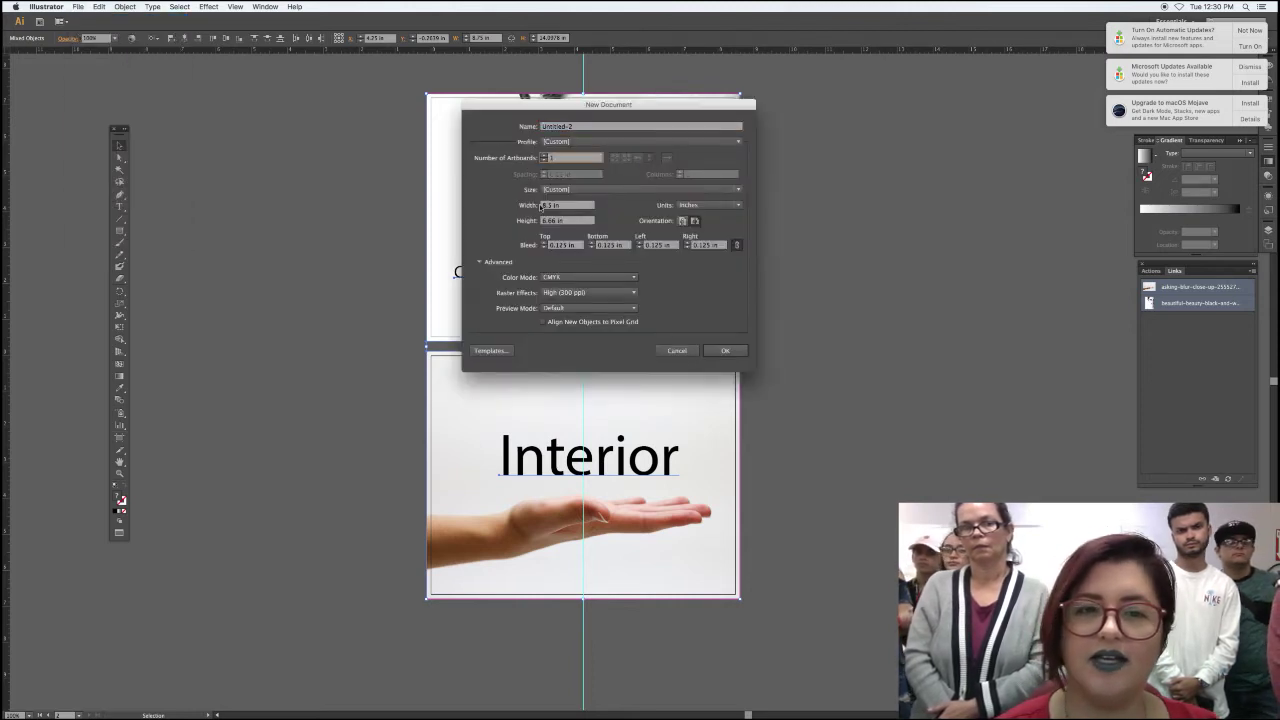
{"action": "left_click", "coordinate": [542, 205]}
{"action": "key", "text": "Tab"}
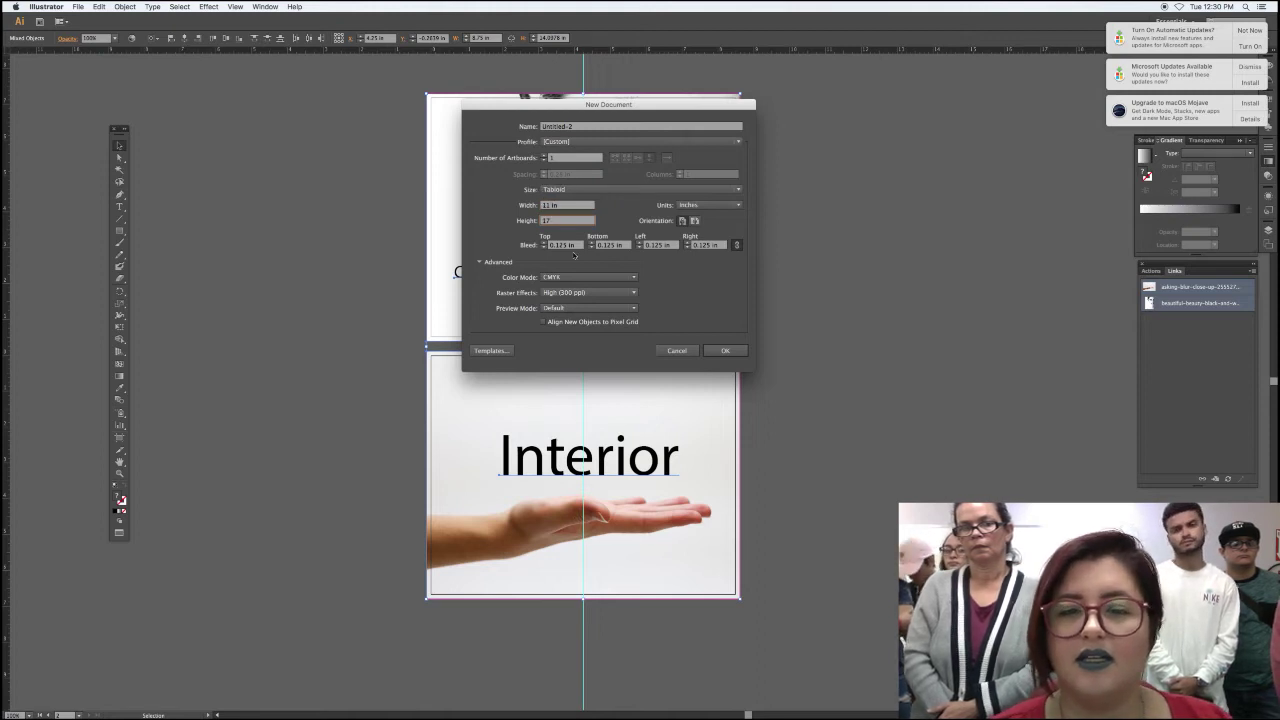
{"action": "double_click", "coordinate": [552, 158]}
{"action": "type", "text": "4"}
{"action": "left_click", "coordinate": [732, 353]}
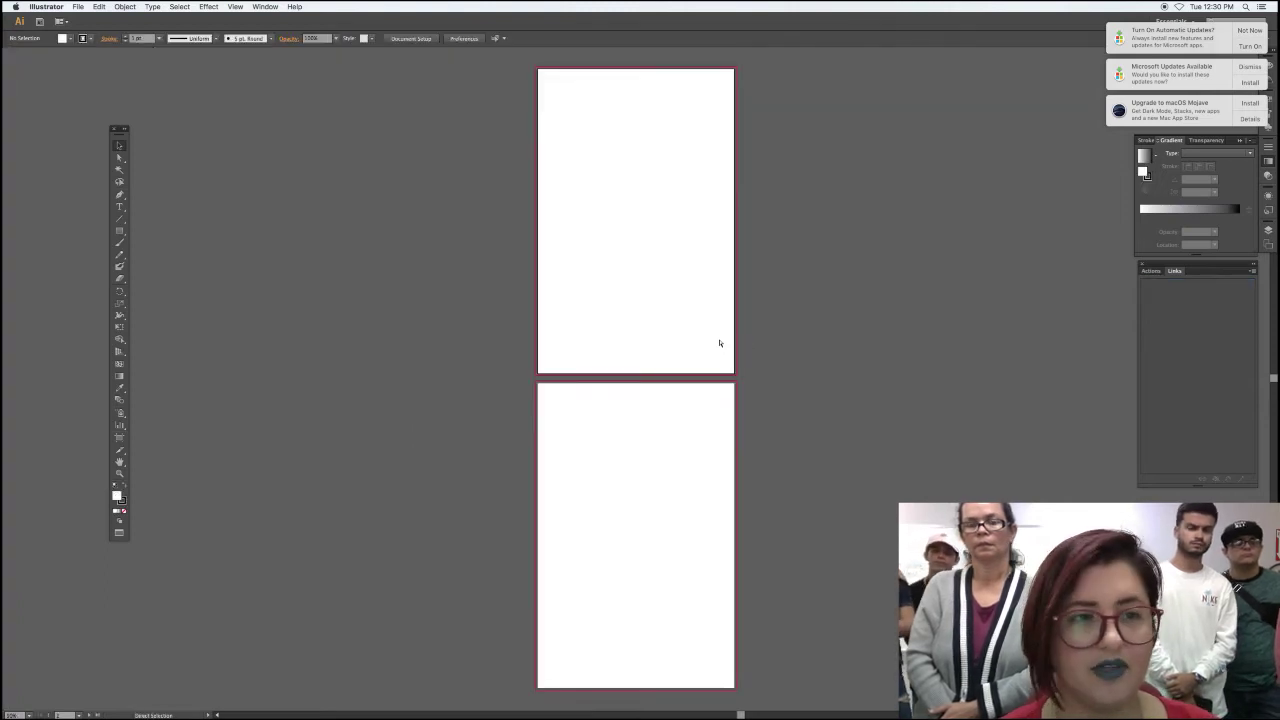
{"action": "key", "text": "f"}
{"action": "key", "text": "f"}
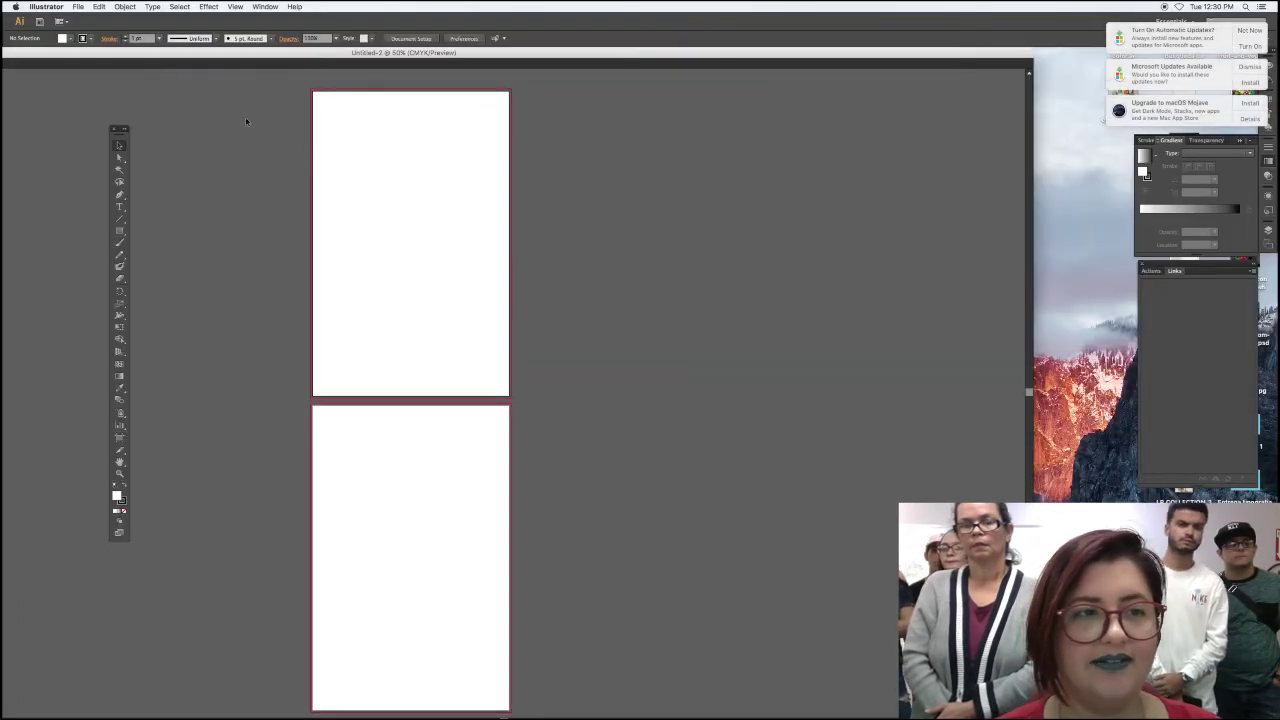
{"action": "key", "text": "f"}
{"action": "key", "text": "f"}
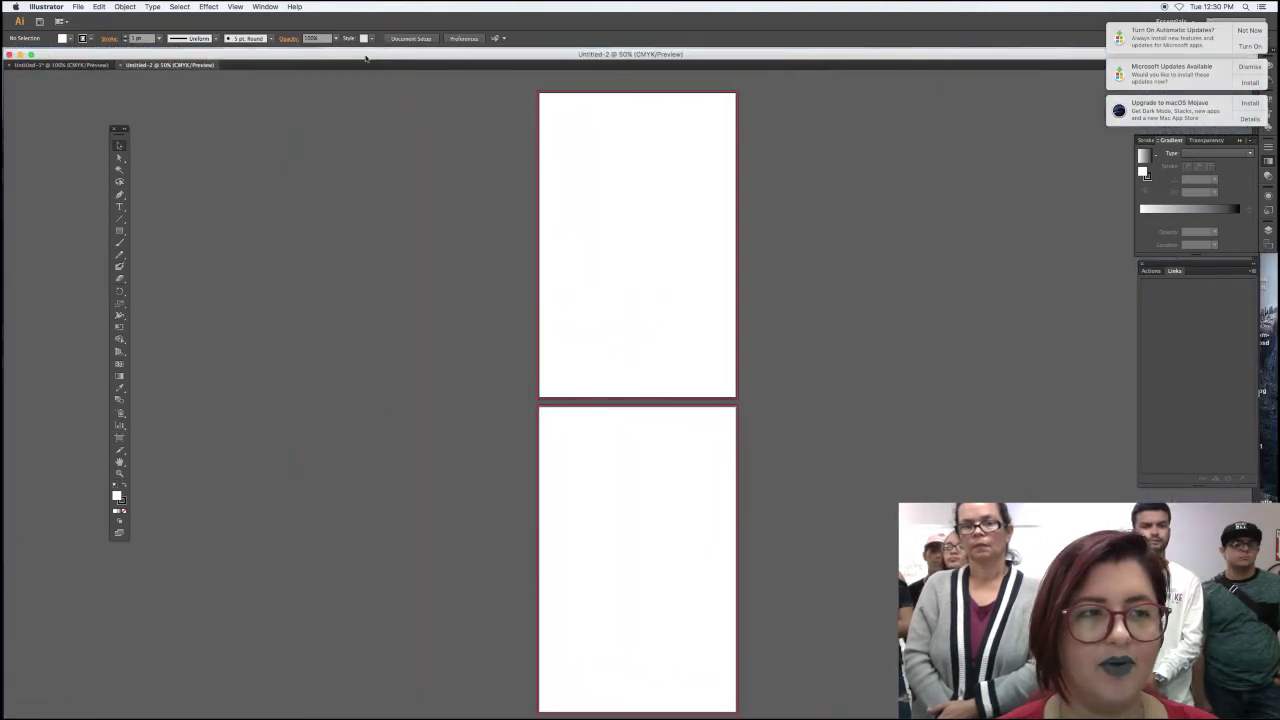
- In Untitled-1, give an unfilled rectangle over the top artboard crop marks, then drag a copy down
{"action": "left_click", "coordinate": [97, 66]}
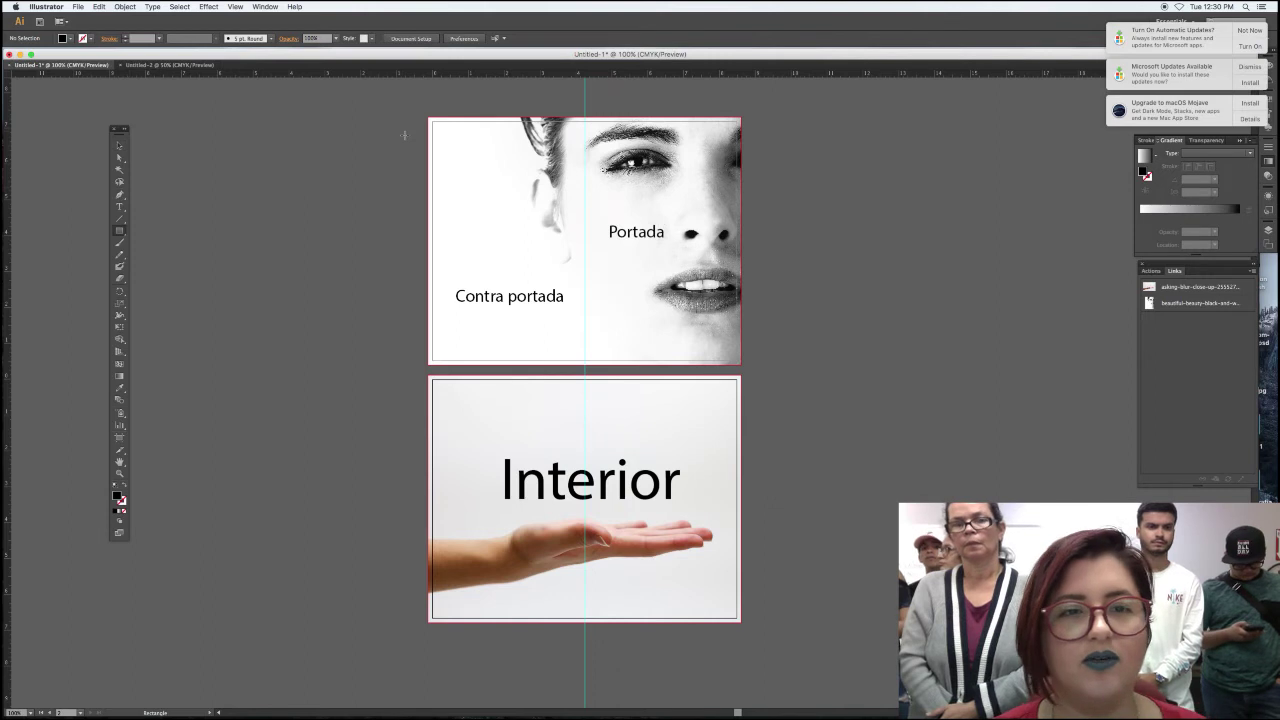
{"action": "left_click_drag", "start_coordinate": [431, 120], "coordinate": [740, 361]}
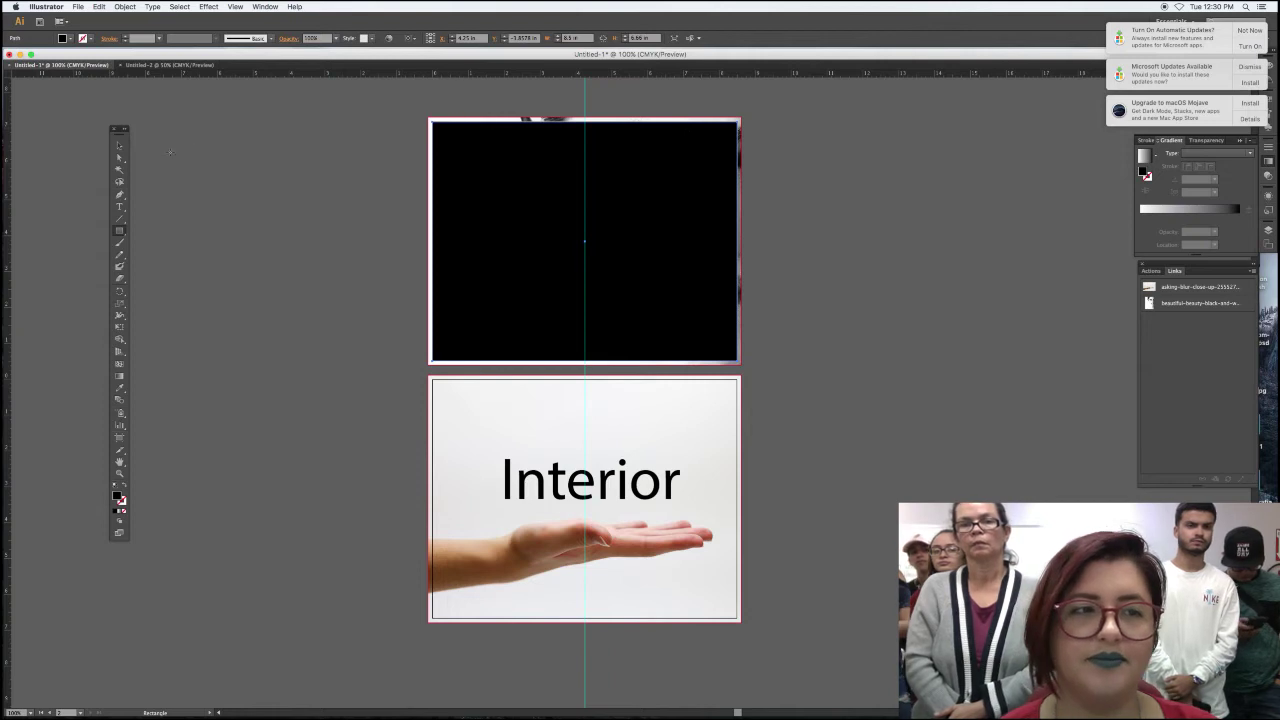
{"action": "left_click", "coordinate": [120, 147]}
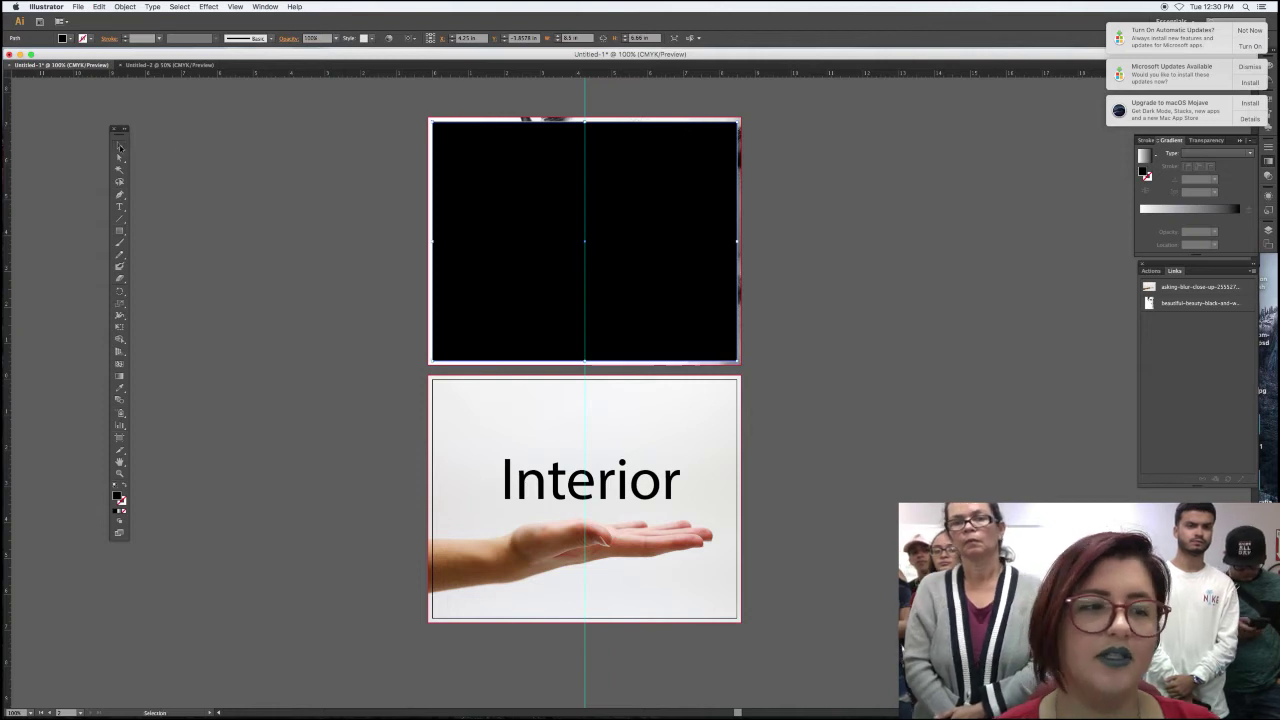
{"action": "left_click", "coordinate": [124, 514]}
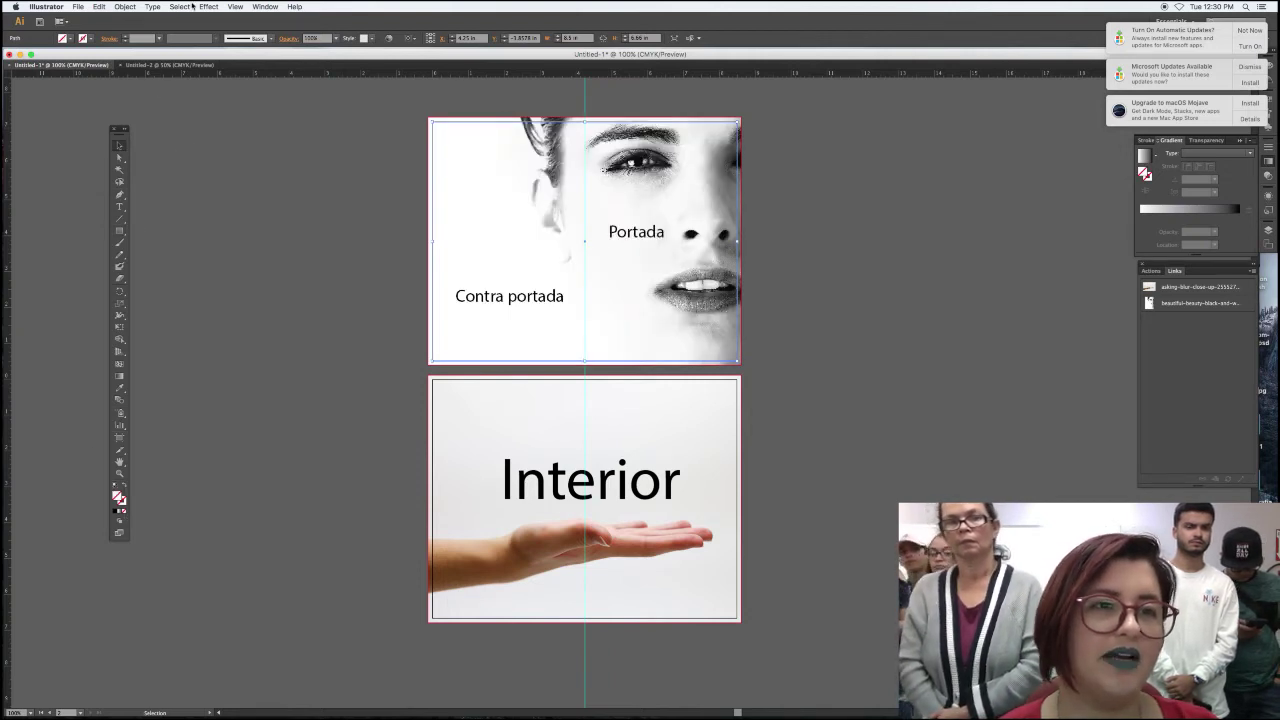
{"action": "left_click", "coordinate": [205, 7]}
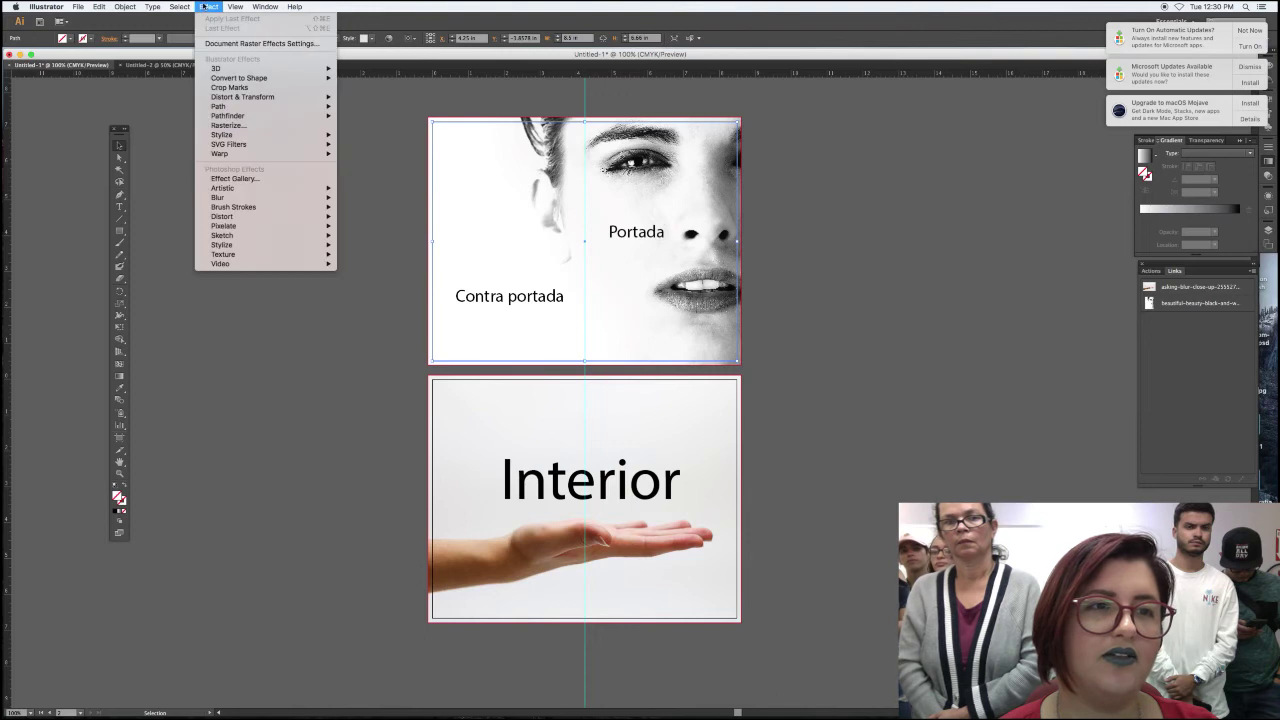
{"action": "left_click", "coordinate": [240, 88]}
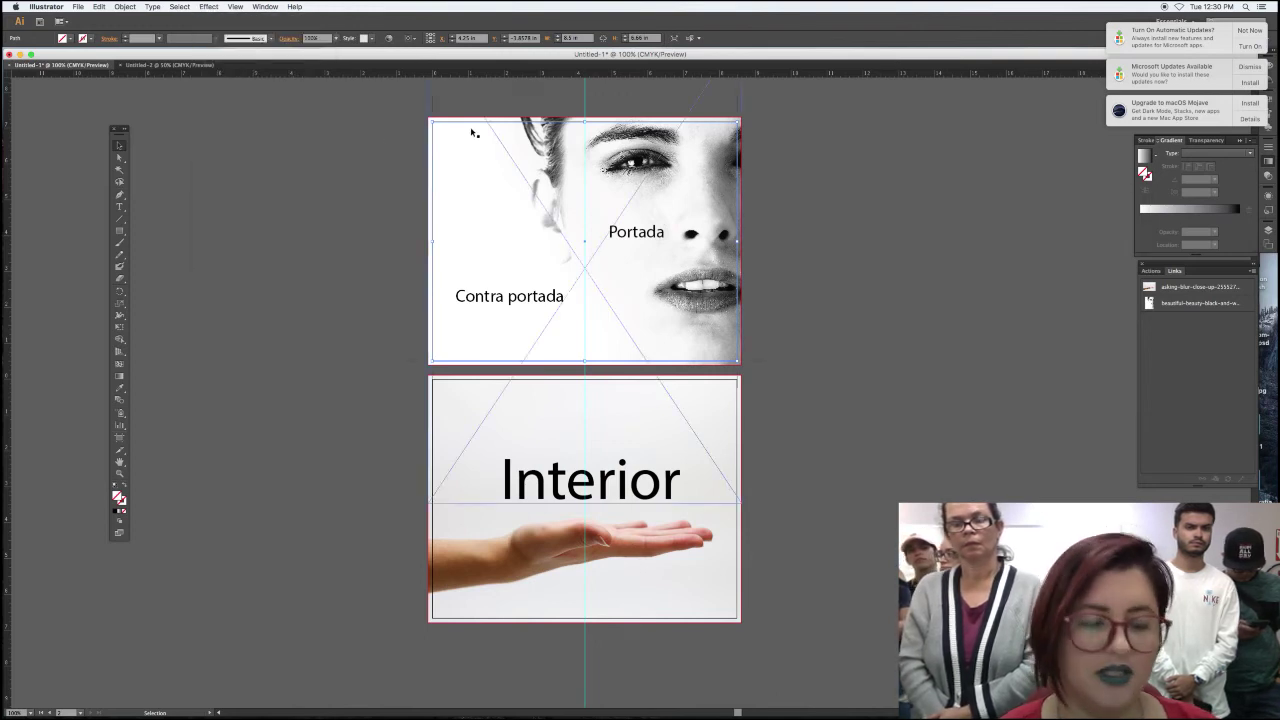
{"action": "left_click_drag", "start_coordinate": [474, 125], "coordinate": [476, 383]}
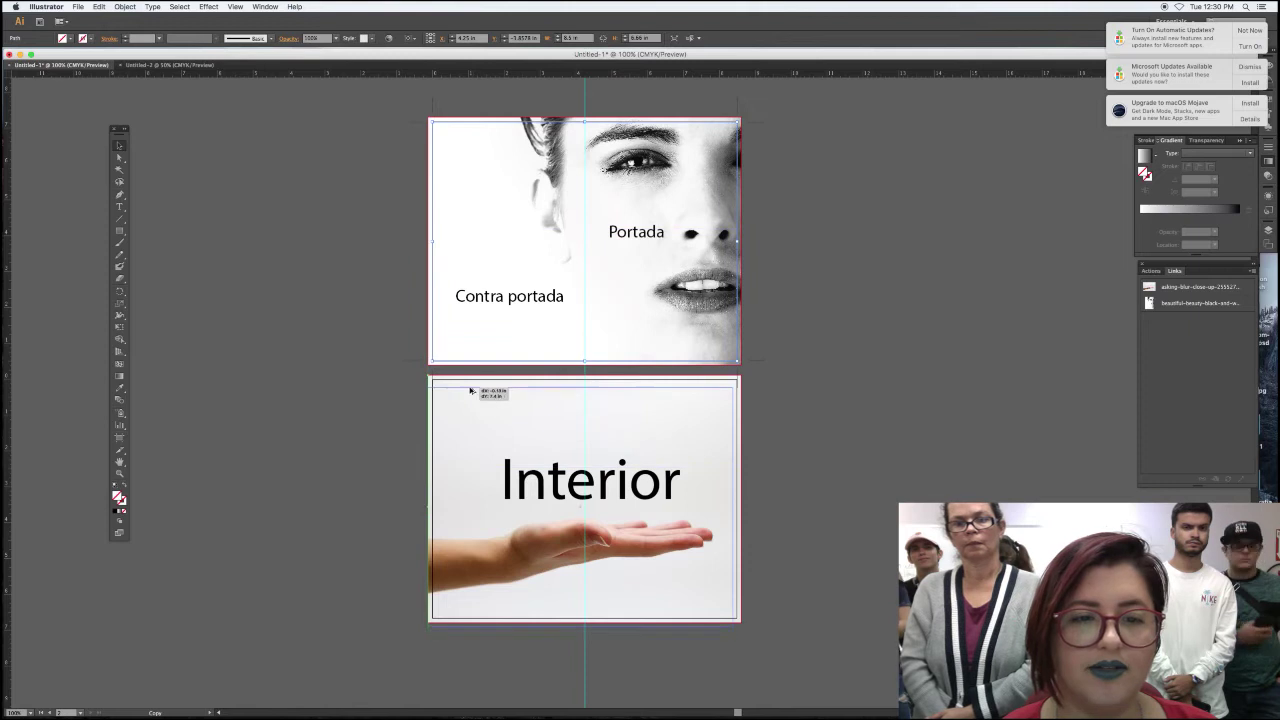
- Drop the crop-marked copy on the lower artboard and draw a vertical line along the centre
{"action": "left_click", "coordinate": [780, 487]}
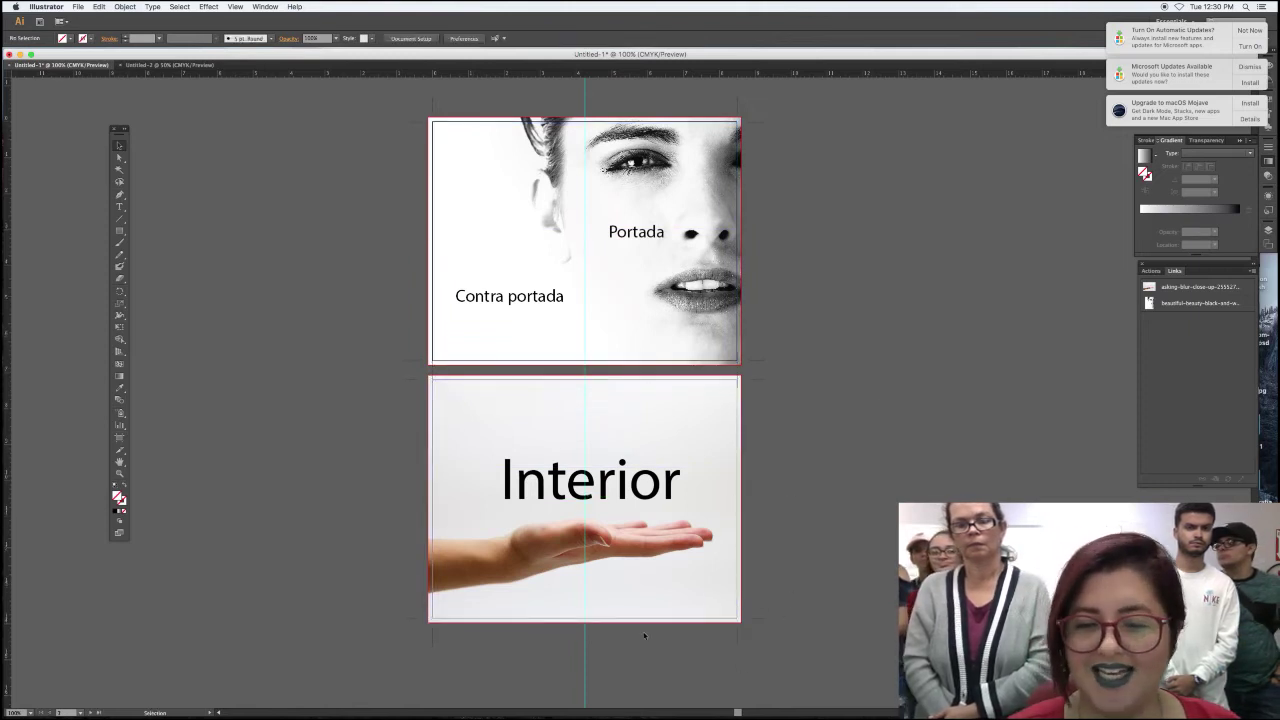
{"action": "key", "text": "p"}
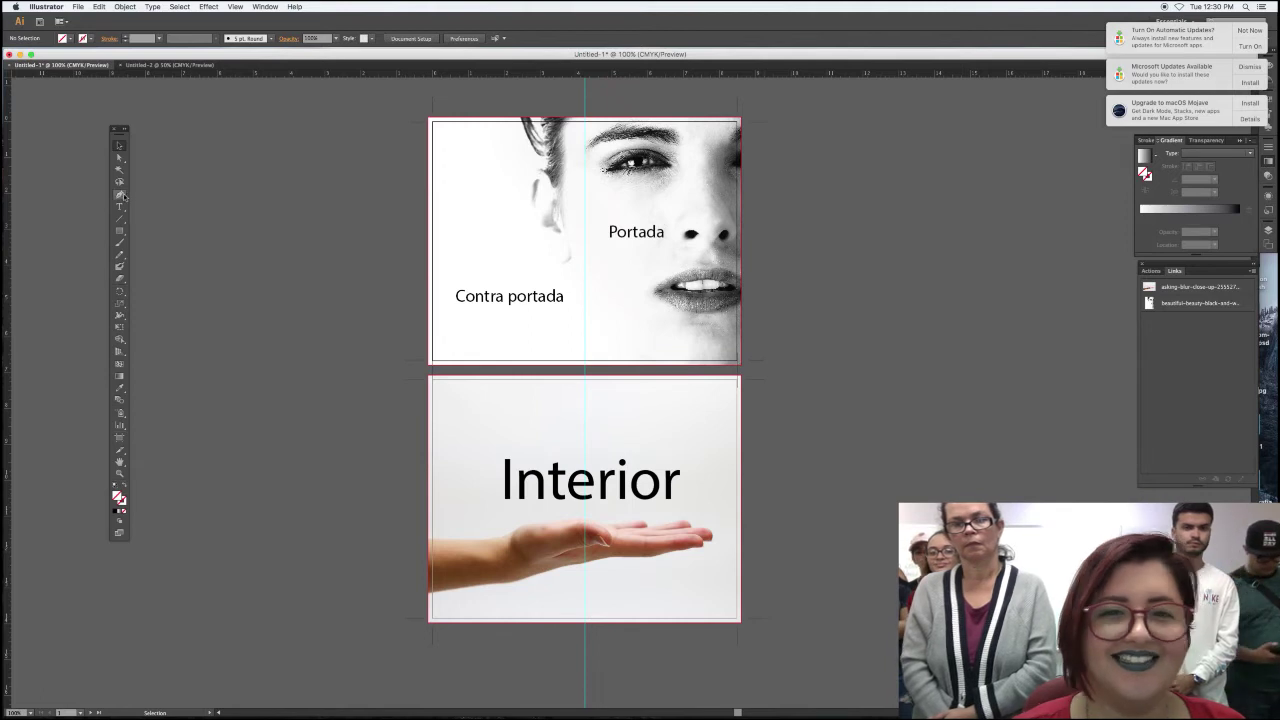
{"action": "left_click", "coordinate": [585, 88]}
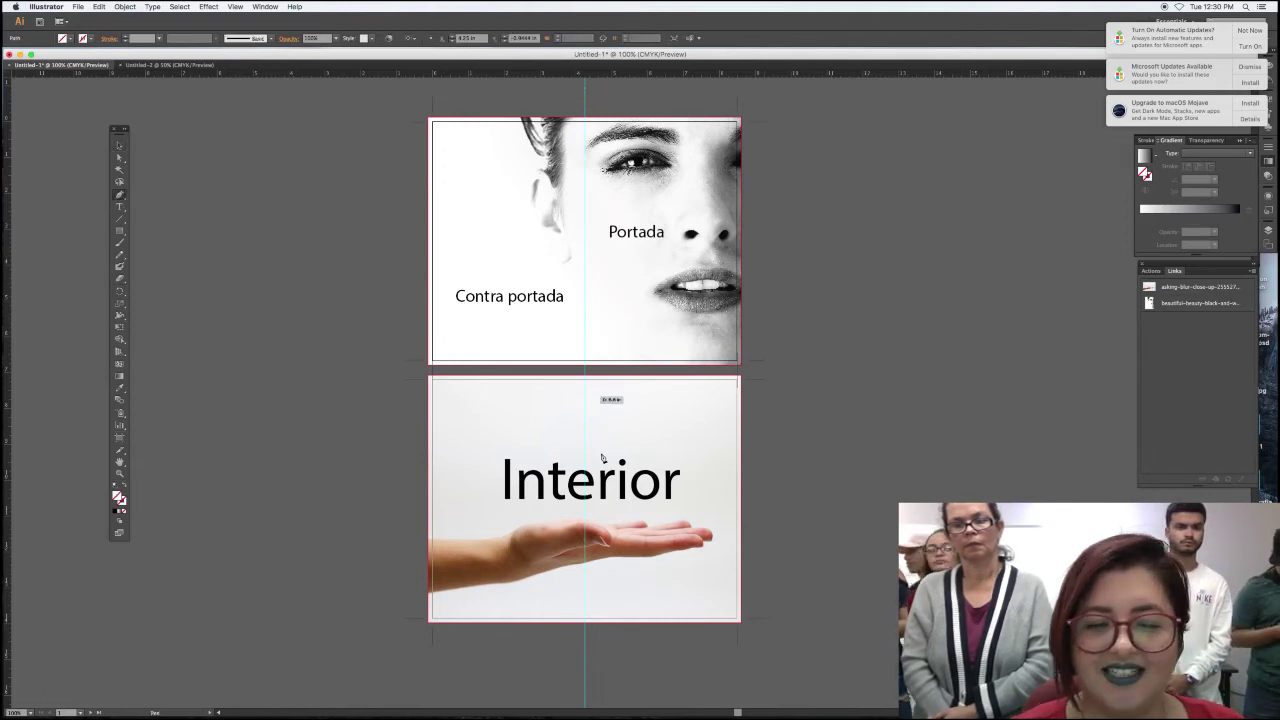
{"action": "left_click", "coordinate": [586, 650]}
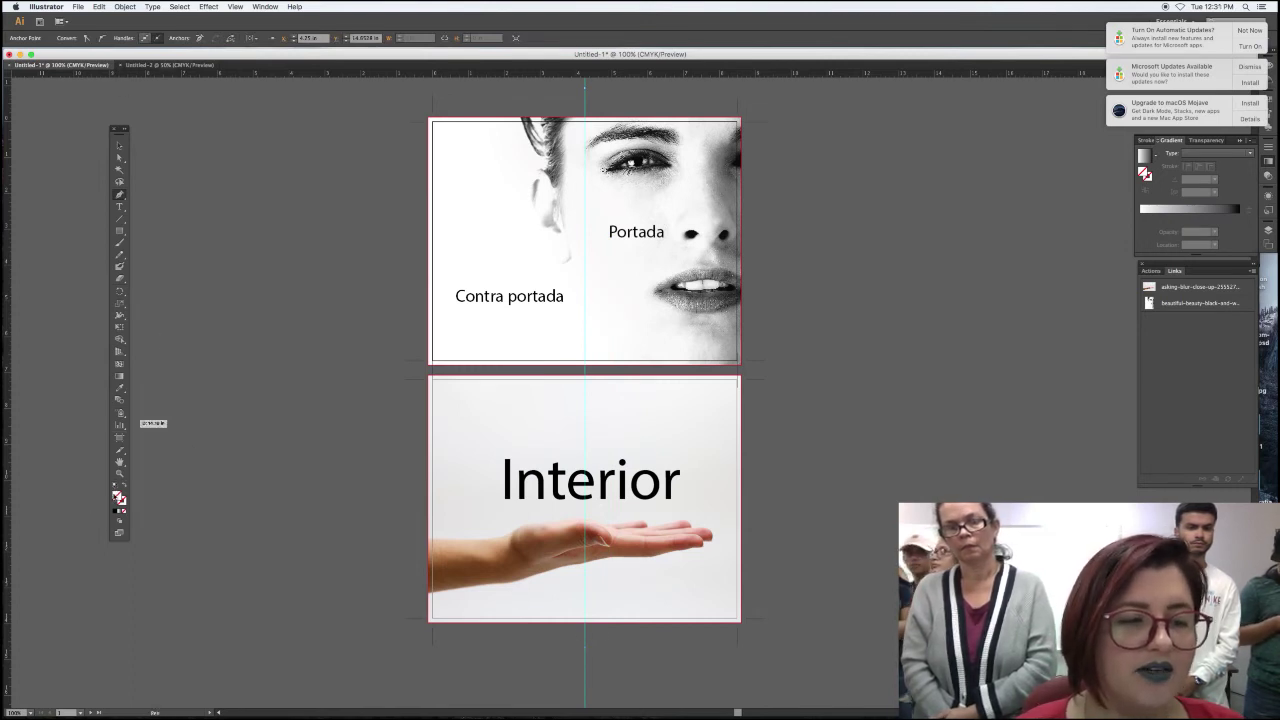
- Give the fold line the default black stroke with 12 pt dashes and select it
{"action": "left_click", "coordinate": [113, 485]}
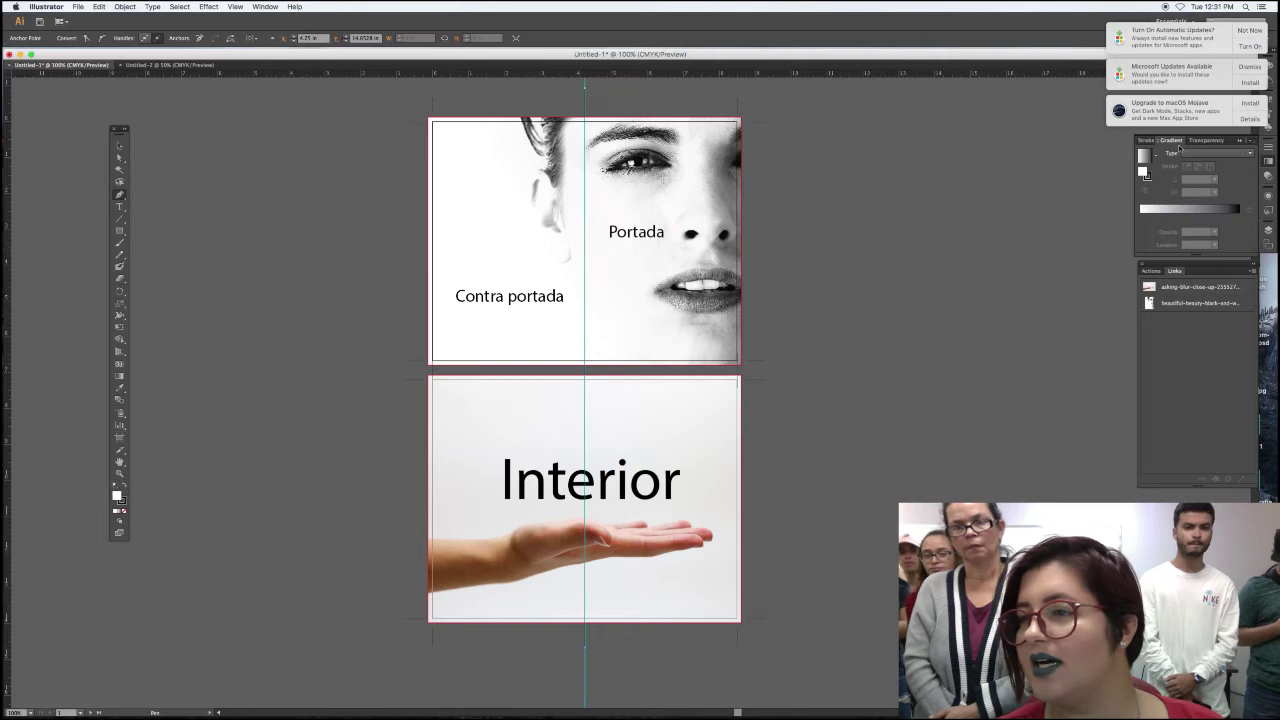
{"action": "left_click", "coordinate": [1267, 150]}
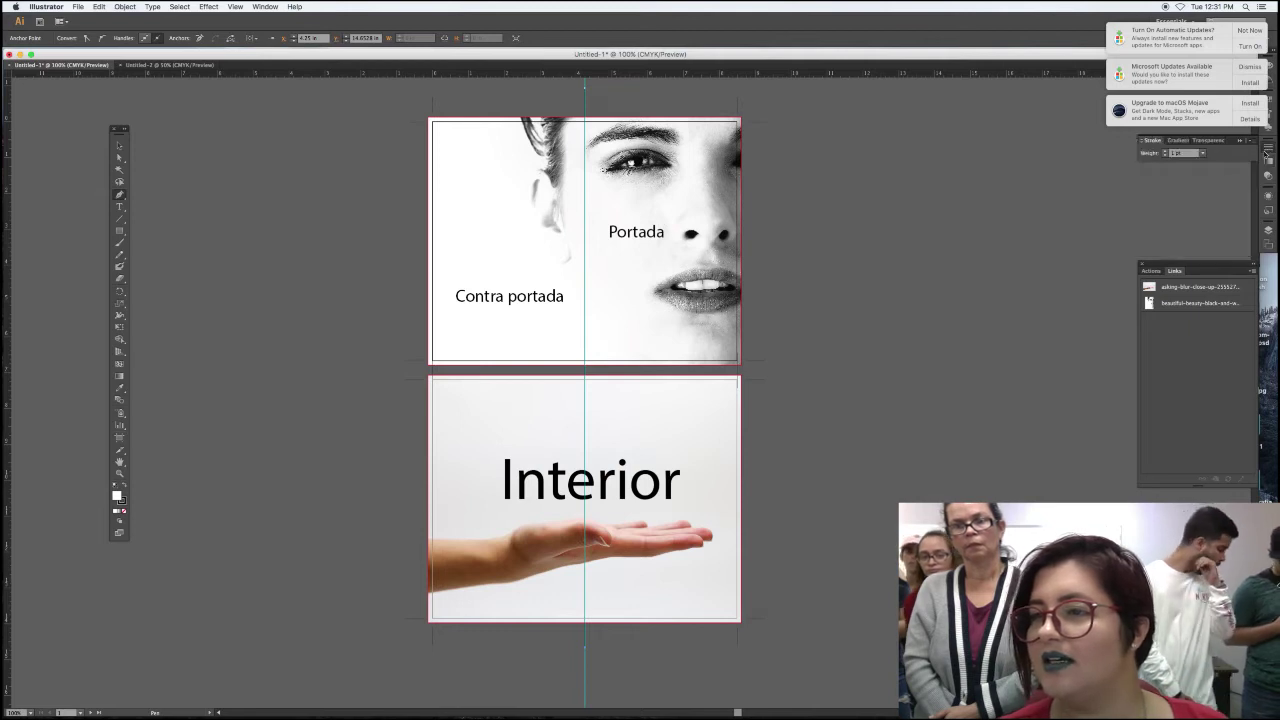
{"action": "left_click", "coordinate": [1145, 141]}
{"action": "left_click", "coordinate": [1146, 208]}
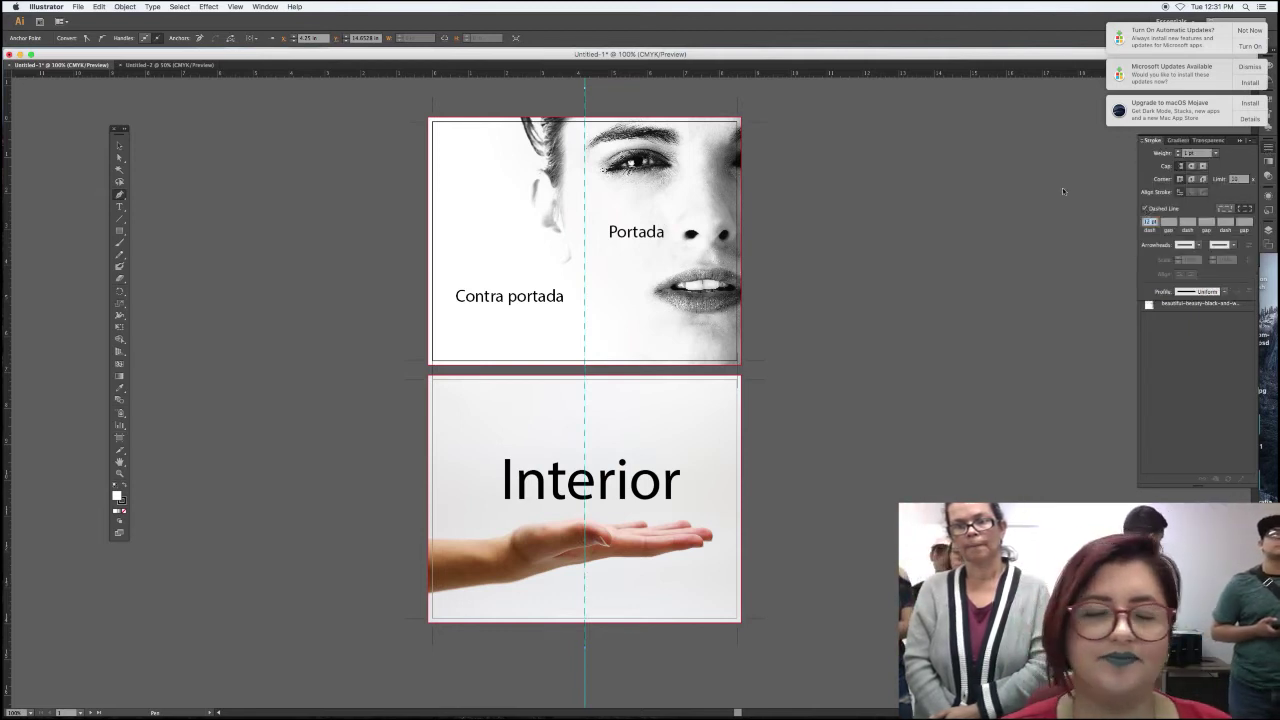
{"action": "left_click", "coordinate": [120, 146]}
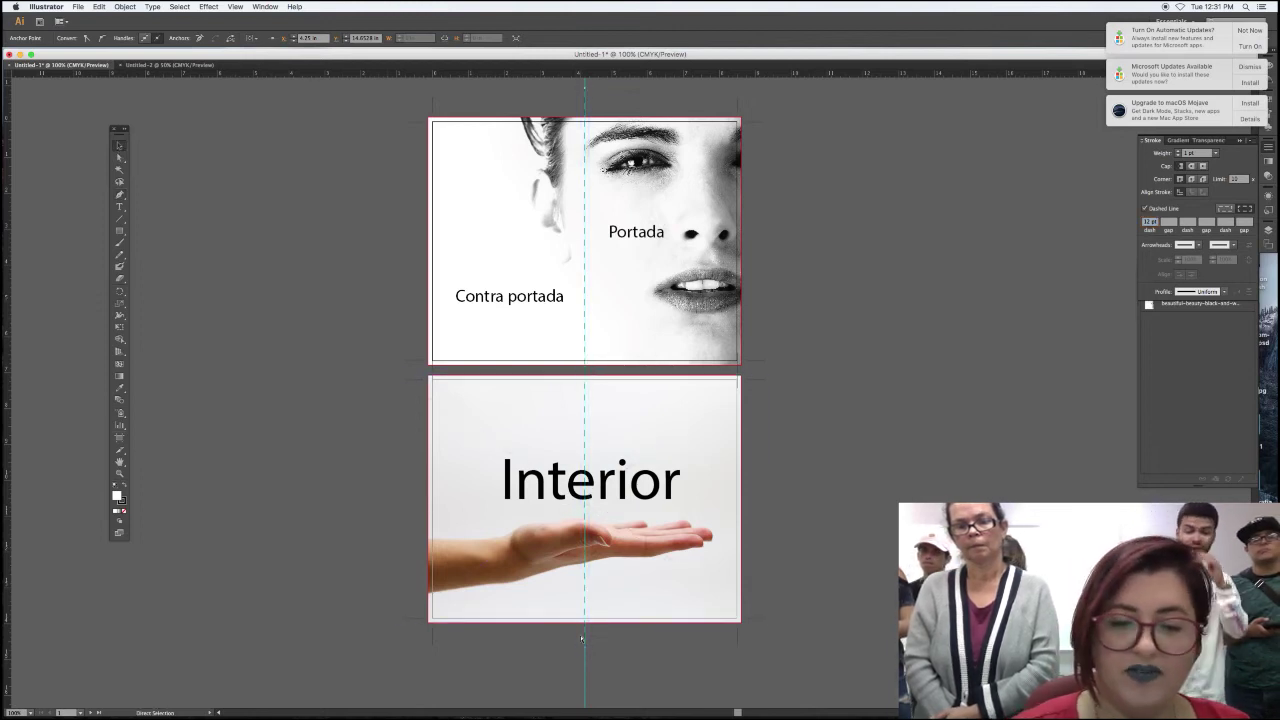
{"action": "key", "text": "v"}
{"action": "left_click", "coordinate": [584, 639]}
- Shorten the dashed fold line from both ends, select all brochure artwork, and move to Untitled-2
{"action": "left_click_drag", "start_coordinate": [586, 647], "coordinate": [587, 375]}
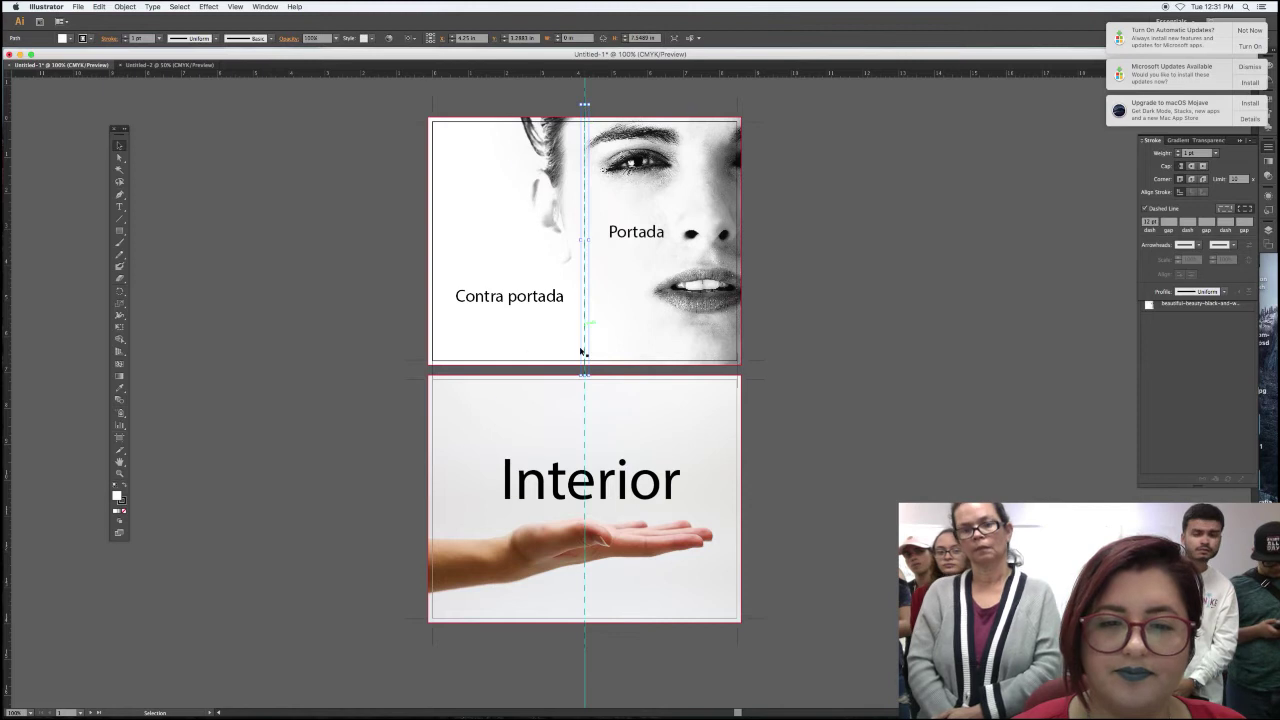
{"action": "left_click", "coordinate": [585, 396]}
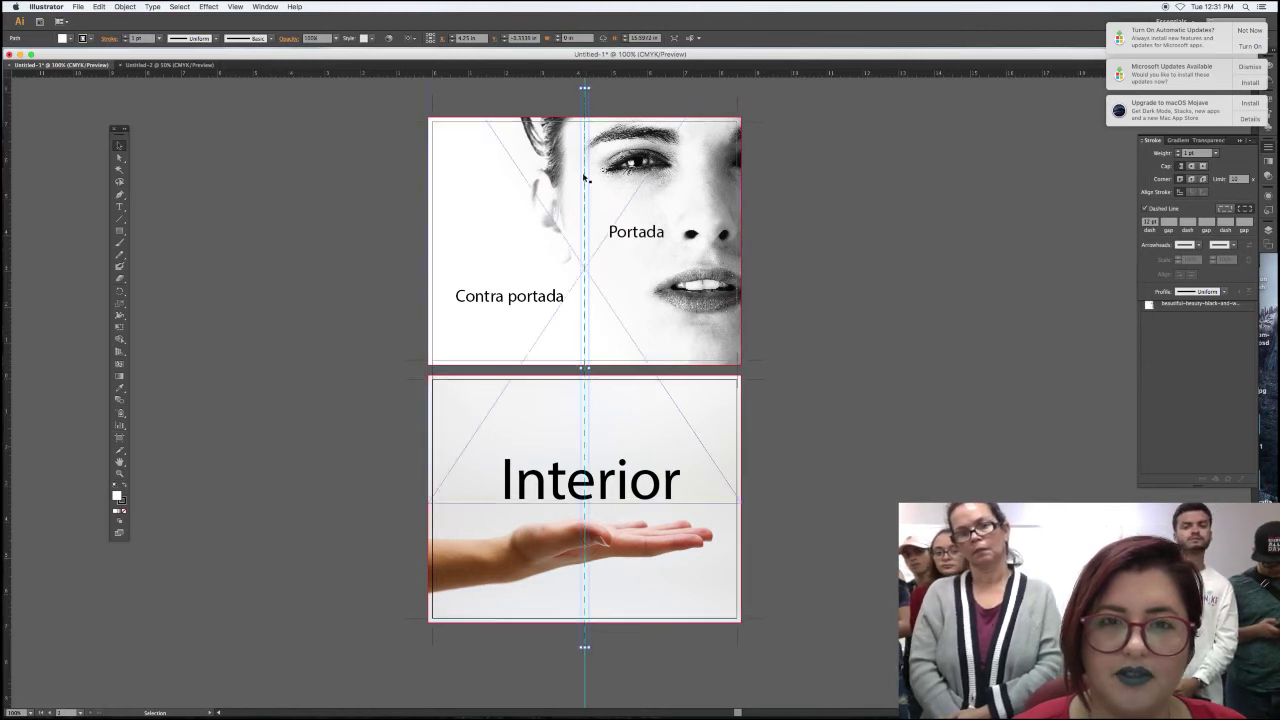
{"action": "left_click_drag", "start_coordinate": [587, 97], "coordinate": [586, 365]}
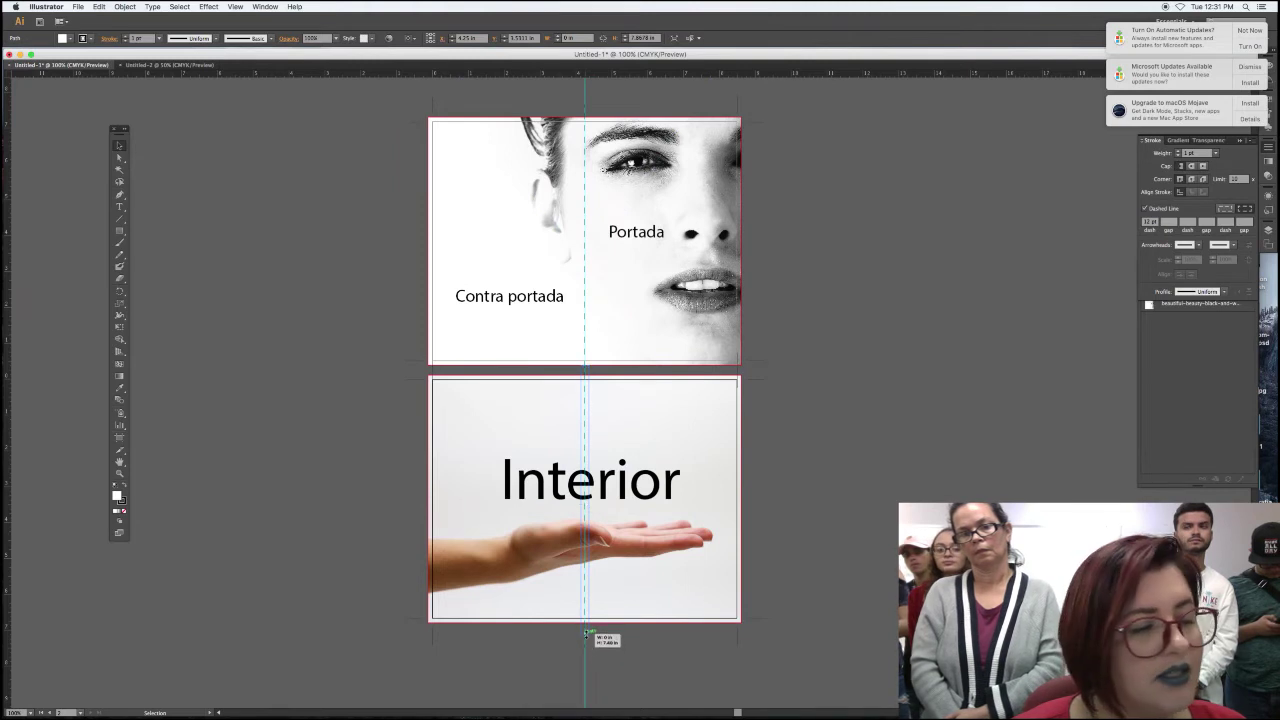
{"action": "left_click", "coordinate": [700, 658]}
{"action": "left_click_drag", "start_coordinate": [787, 665], "coordinate": [356, 99]}
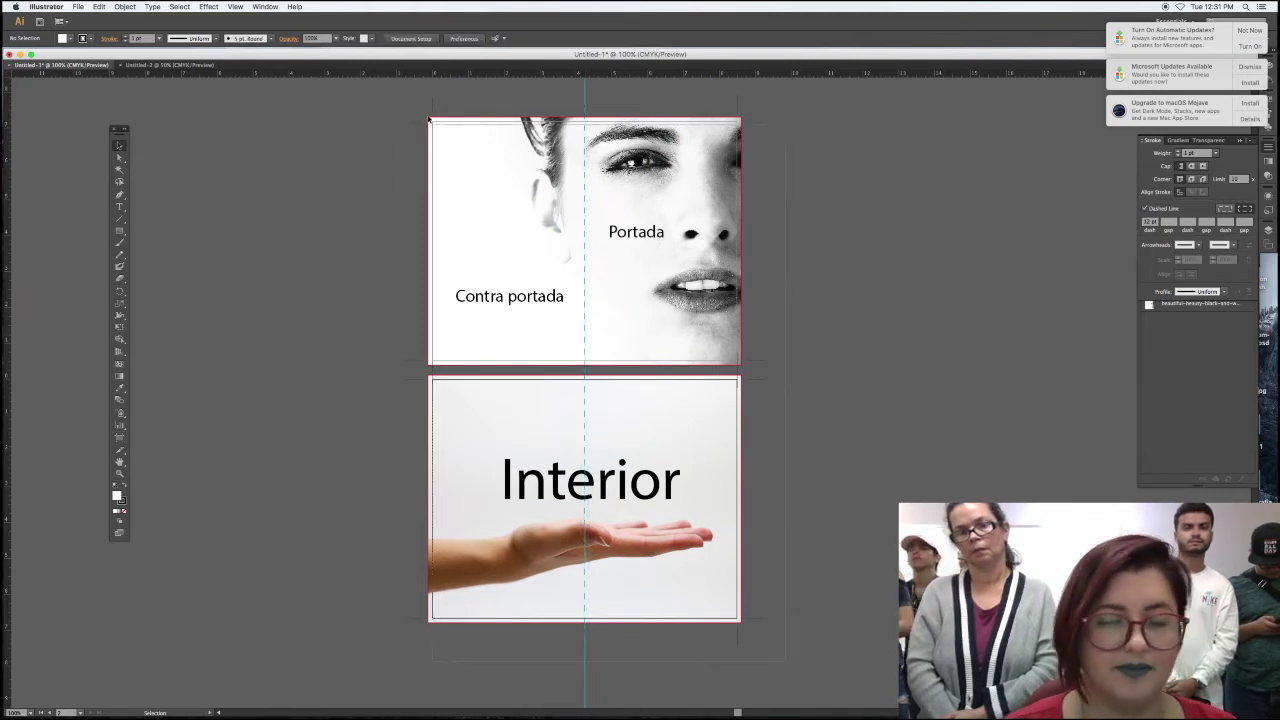
{"action": "left_click", "coordinate": [205, 65]}
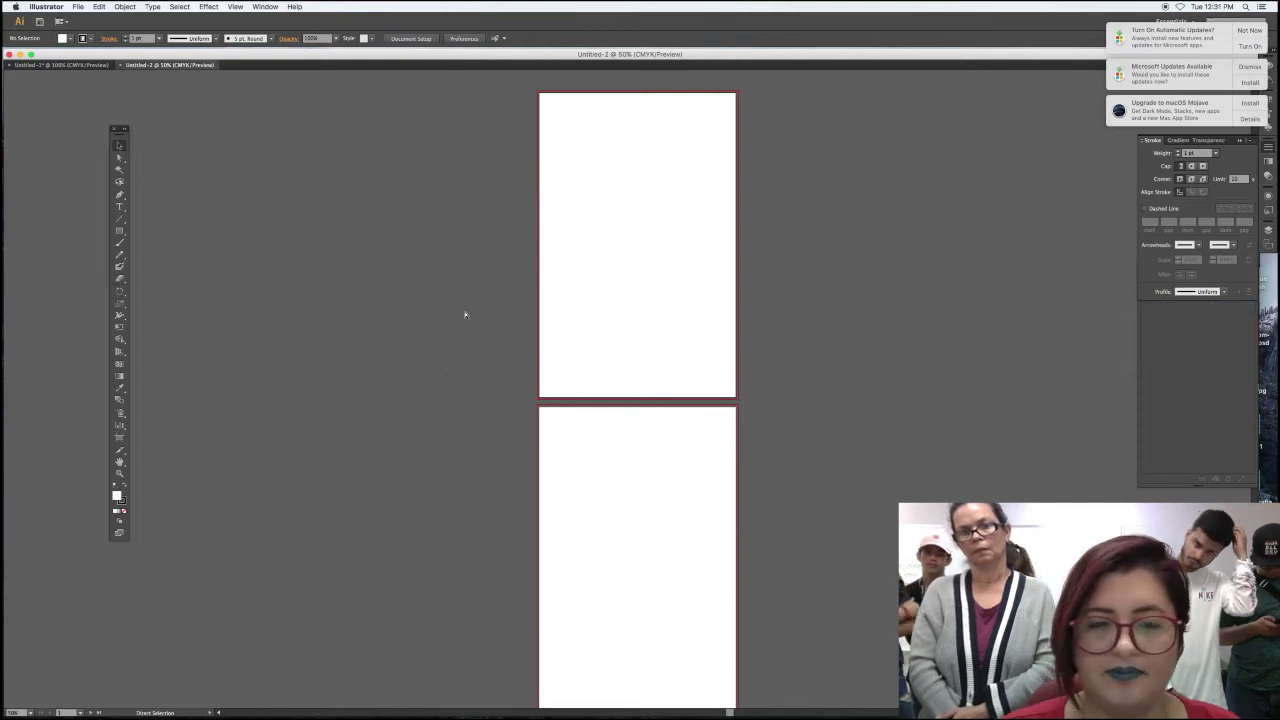
- Paste the brochure artwork onto Untitled-2's top artboard and zoom to 100% to inspect it
{"action": "key", "text": "ctrl+v"}
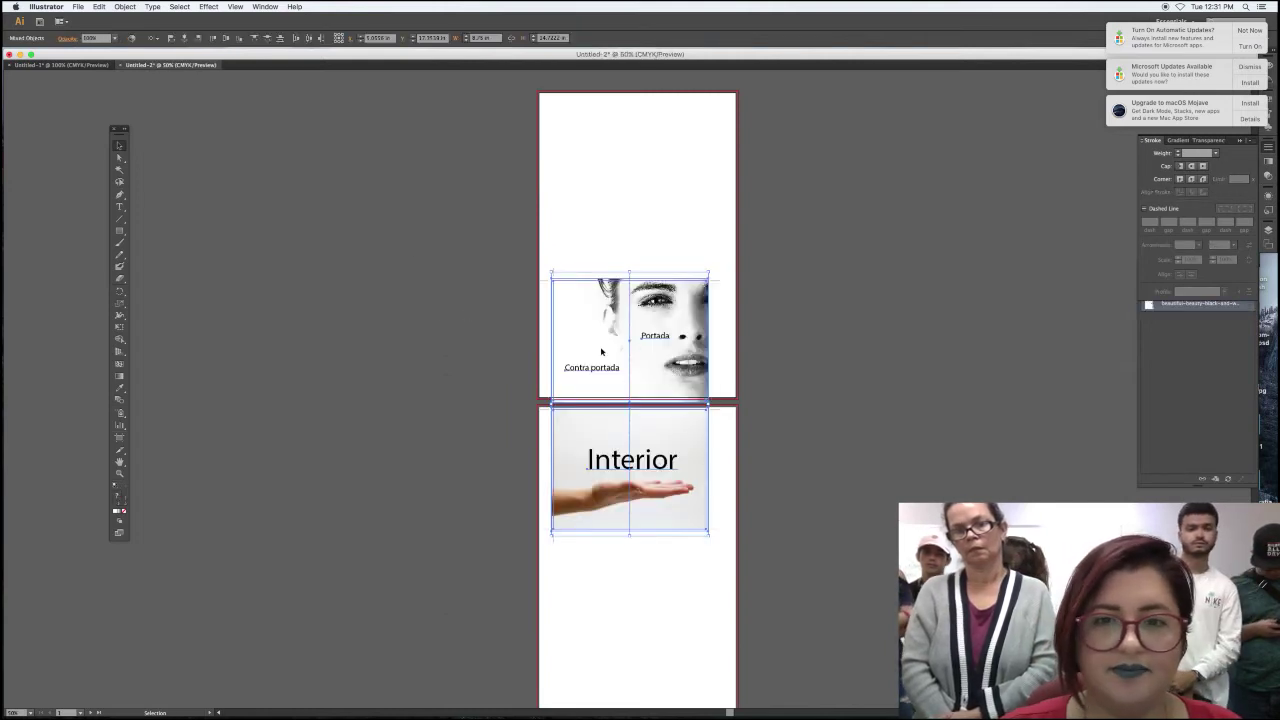
{"action": "left_click_drag", "start_coordinate": [601, 351], "coordinate": [611, 197]}
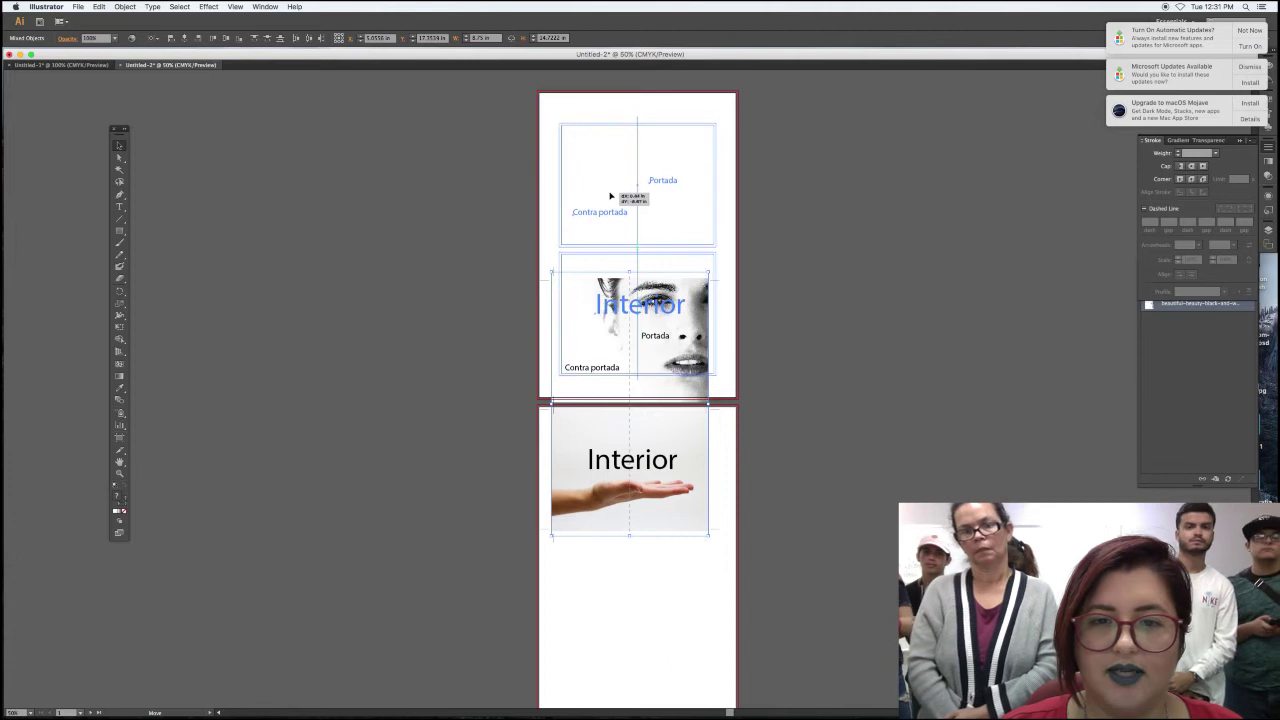
{"action": "left_click_drag", "start_coordinate": [611, 197], "coordinate": [609, 195]}
{"action": "left_click", "coordinate": [780, 352]}
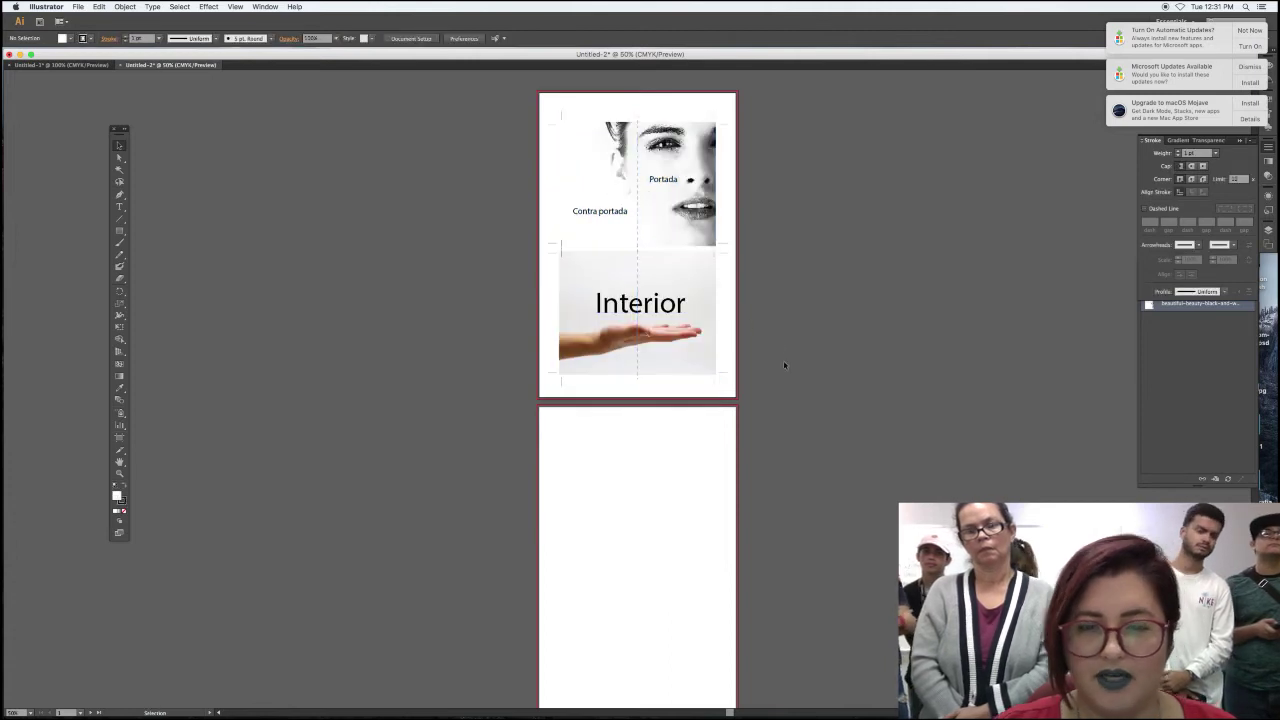
{"action": "left_click_drag", "start_coordinate": [783, 363], "coordinate": [694, 377]}
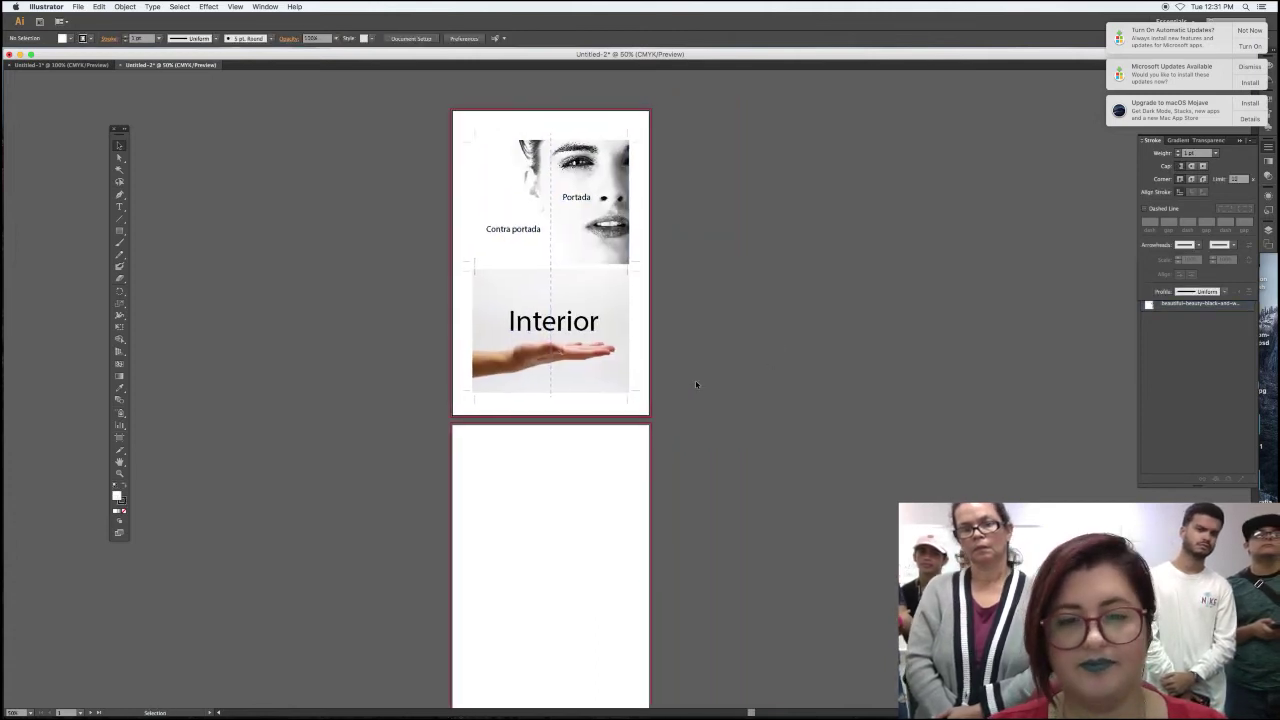
{"action": "key", "text": "ctrl+plus"}
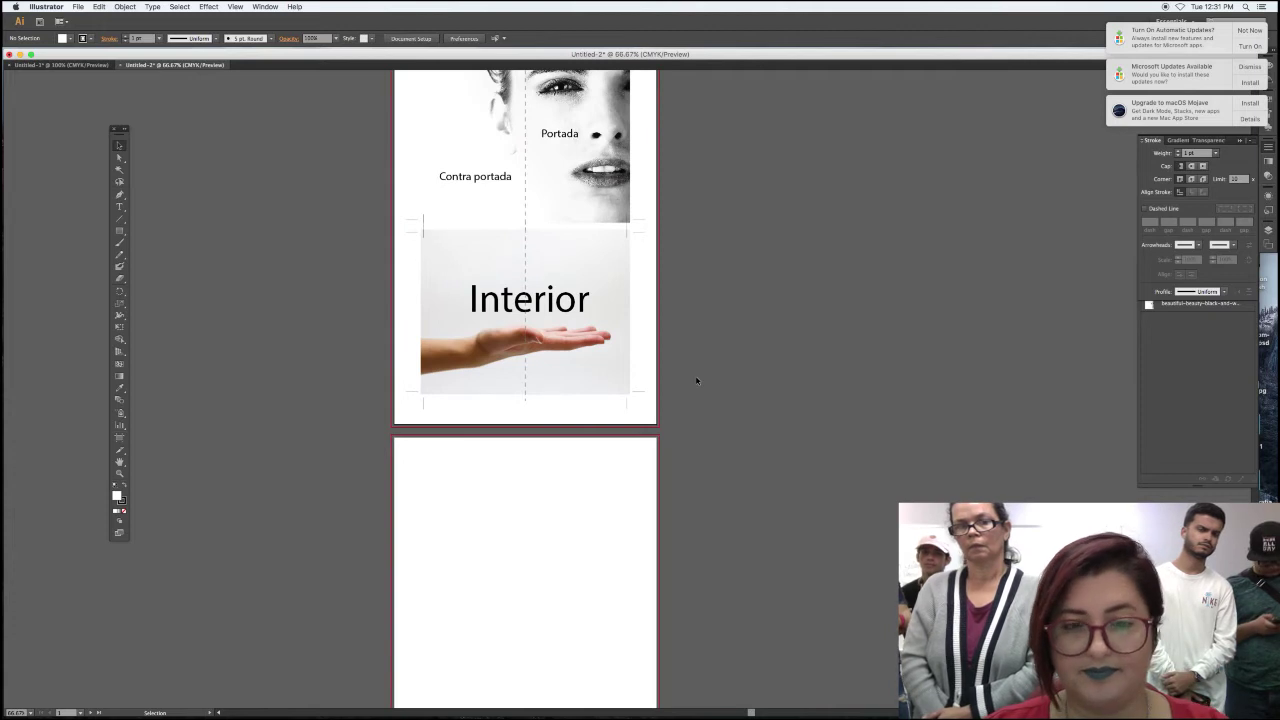
{"action": "key", "text": "ctrl+plus"}
{"action": "mouse_move", "coordinate": [680, 291]}
{"action": "left_mouse_down"}
{"action": "mouse_move", "coordinate": [694, 408]}
{"action": "mouse_move", "coordinate": [641, 434]}
{"action": "left_mouse_up"}
- Send the dashed fold line behind the Interior image, then select the image with its text
{"action": "left_click", "coordinate": [494, 288]}
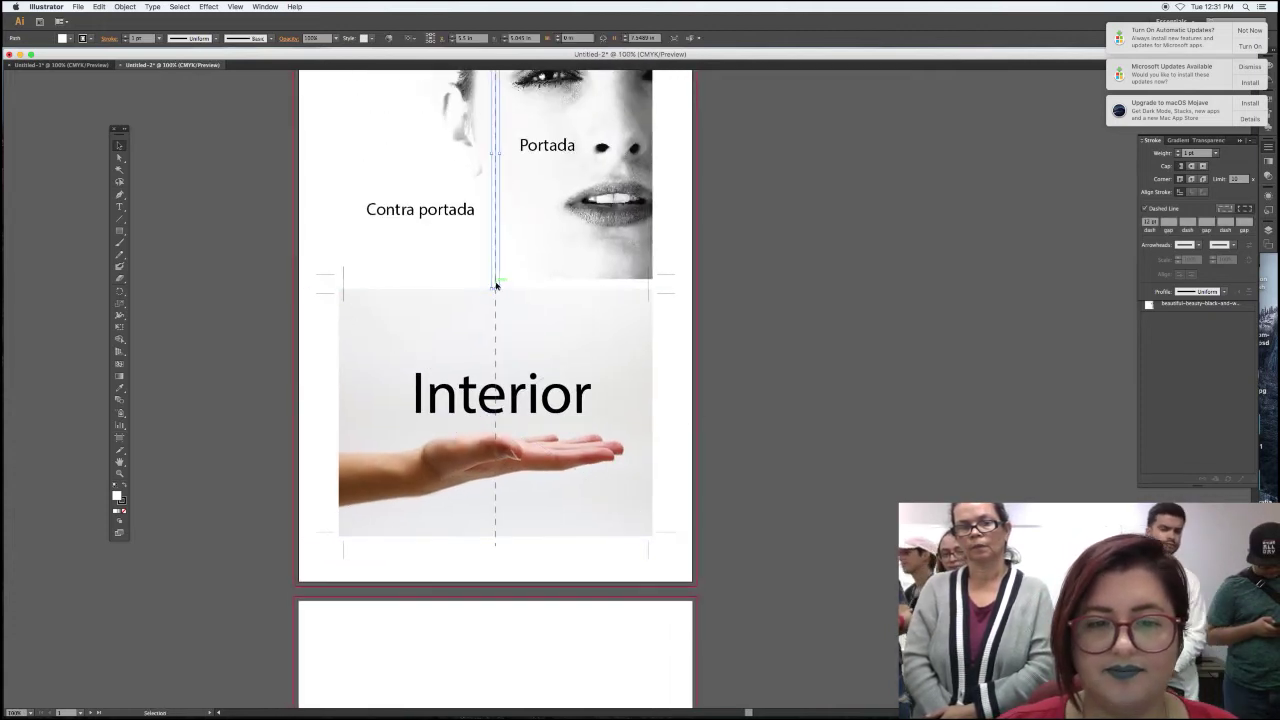
{"action": "right_click", "coordinate": [494, 288]}
{"action": "left_click", "coordinate": [622, 449]}
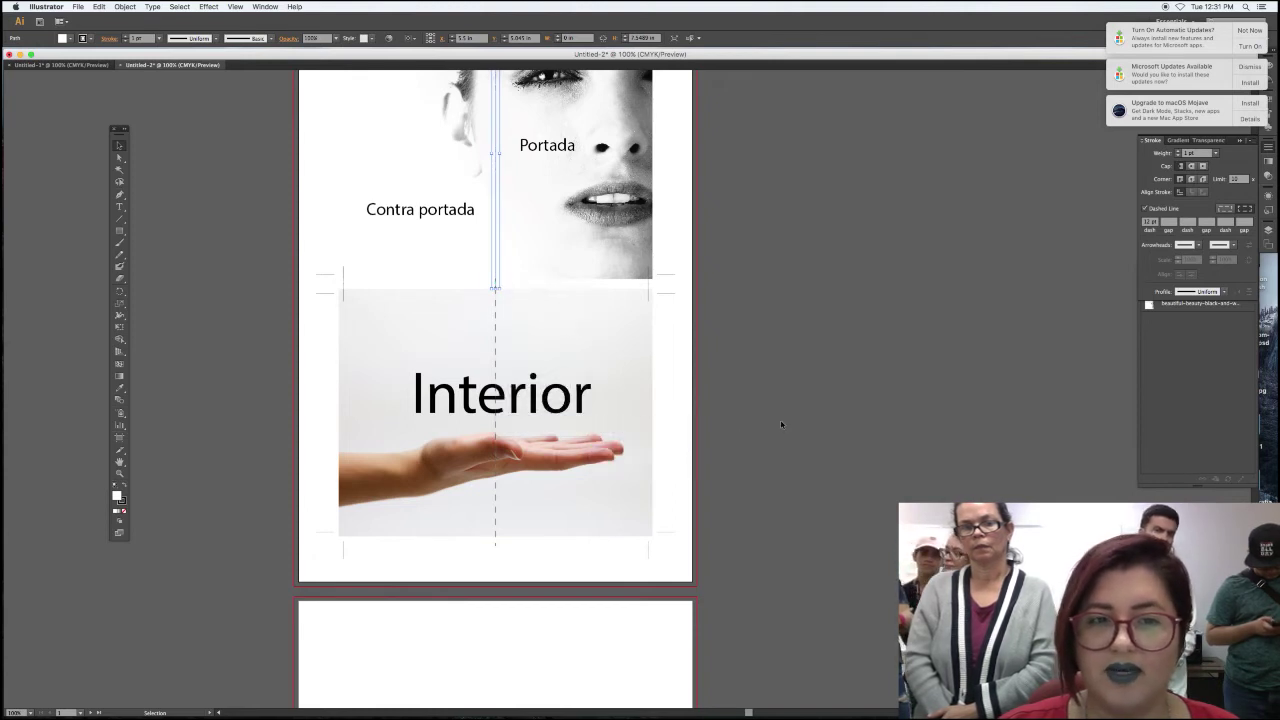
{"action": "left_click", "coordinate": [495, 487]}
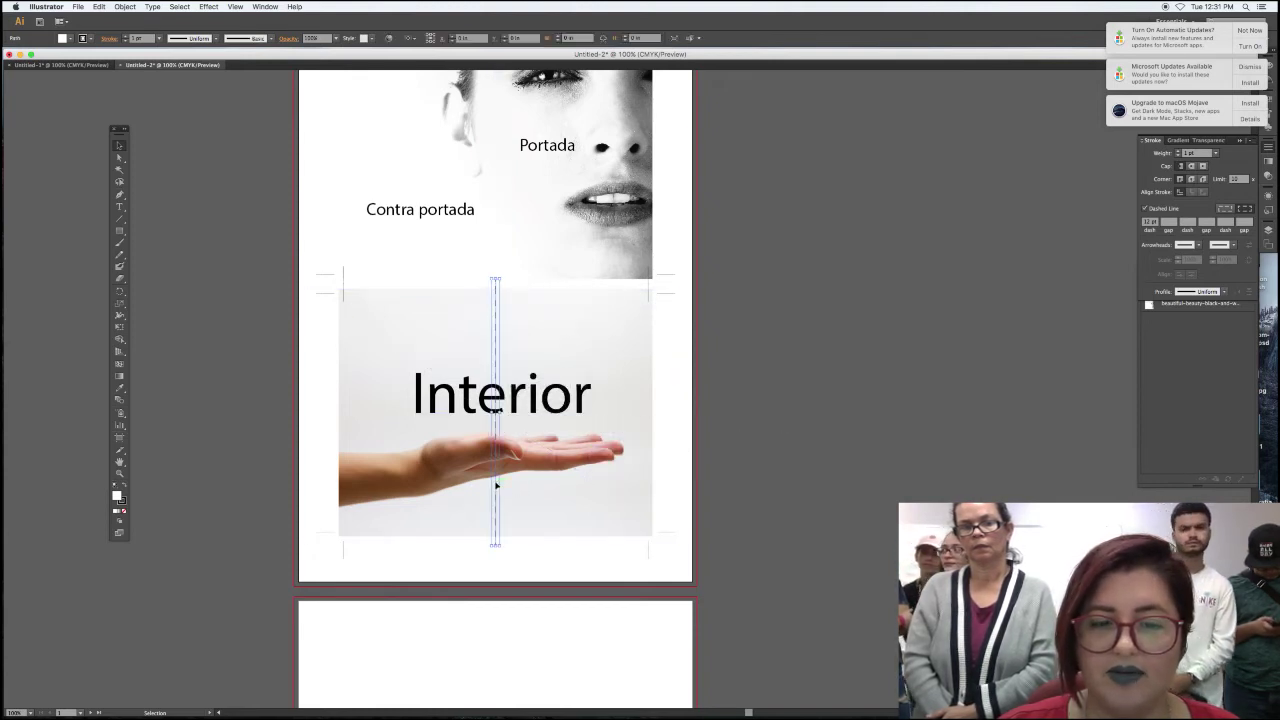
{"action": "right_click", "coordinate": [506, 520]}
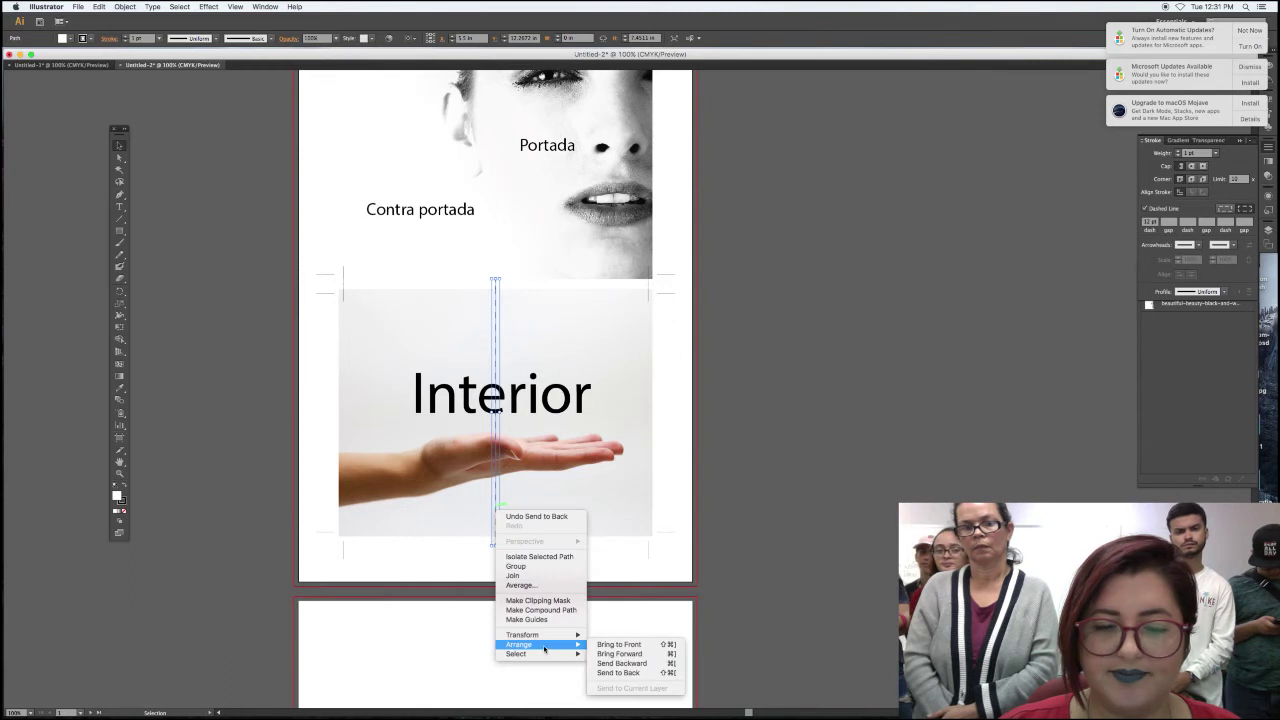
{"action": "left_click", "coordinate": [630, 676]}
{"action": "left_click", "coordinate": [667, 650]}
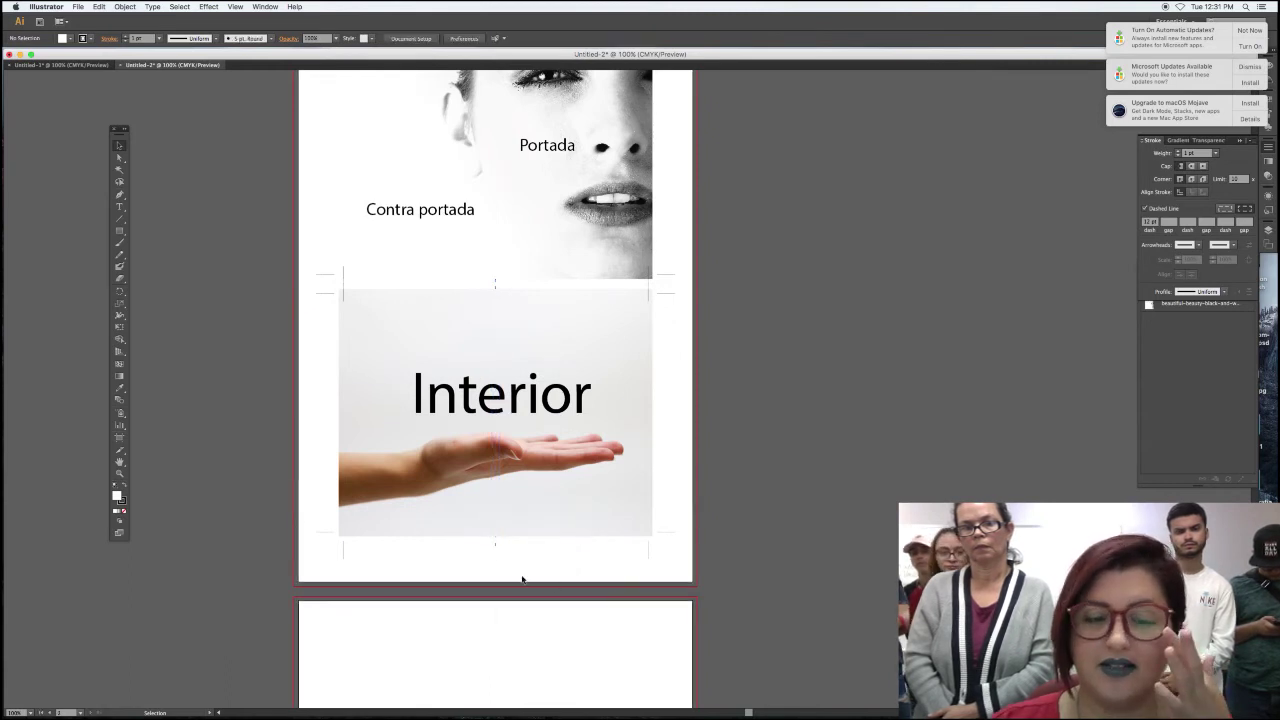
{"action": "mouse_move", "coordinate": [684, 574]}
{"action": "left_mouse_down"}
{"action": "mouse_move", "coordinate": [356, 348]}
{"action": "mouse_move", "coordinate": [365, 362]}
{"action": "left_mouse_up"}
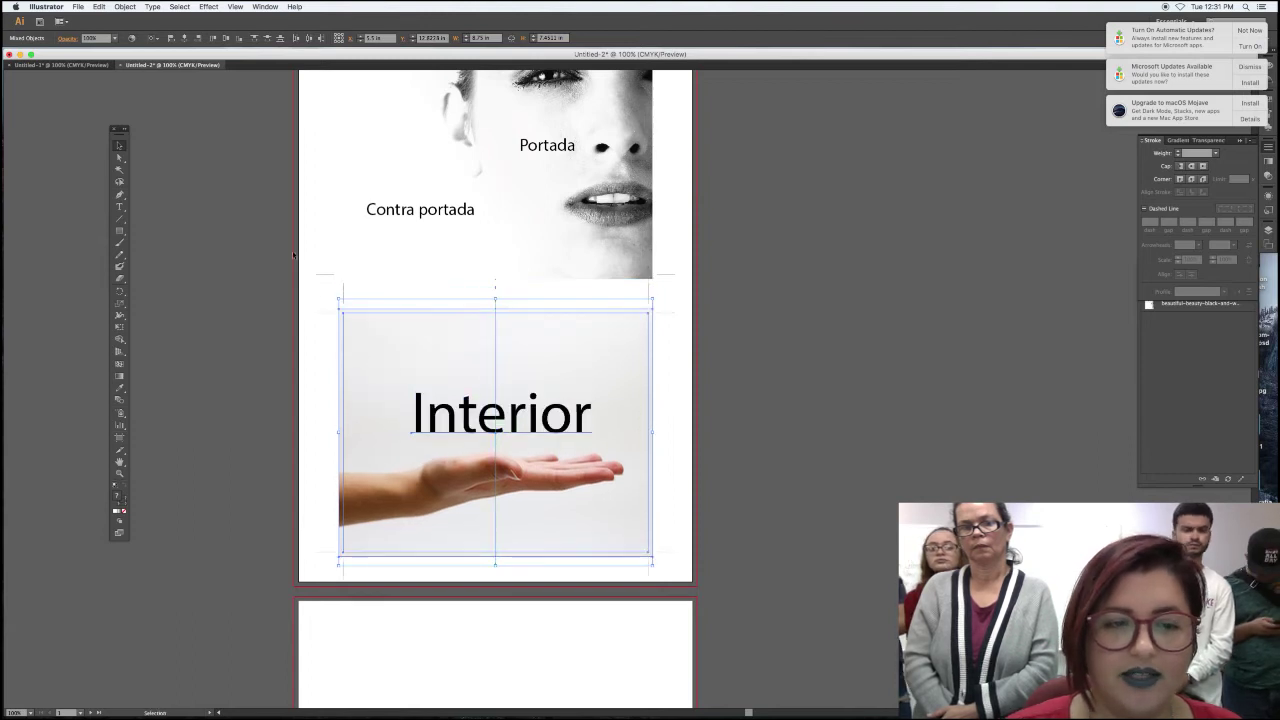
- Zoom in and drag the Interior panel toward the crop marks
{"action": "key", "text": "super+minus"}
{"action": "scroll", "coordinate": [322, 291], "scroll_direction": "up", "scroll_amount": 2}
{"action": "scroll", "coordinate": [322, 291], "scroll_direction": "up", "scroll_amount": 1}
{"action": "scroll", "coordinate": [316, 280], "scroll_direction": "up", "scroll_amount": 2}
{"action": "scroll", "coordinate": [312, 269], "scroll_direction": "up", "scroll_amount": 1}
{"action": "left_click_drag", "start_coordinate": [351, 313], "coordinate": [294, 279]}
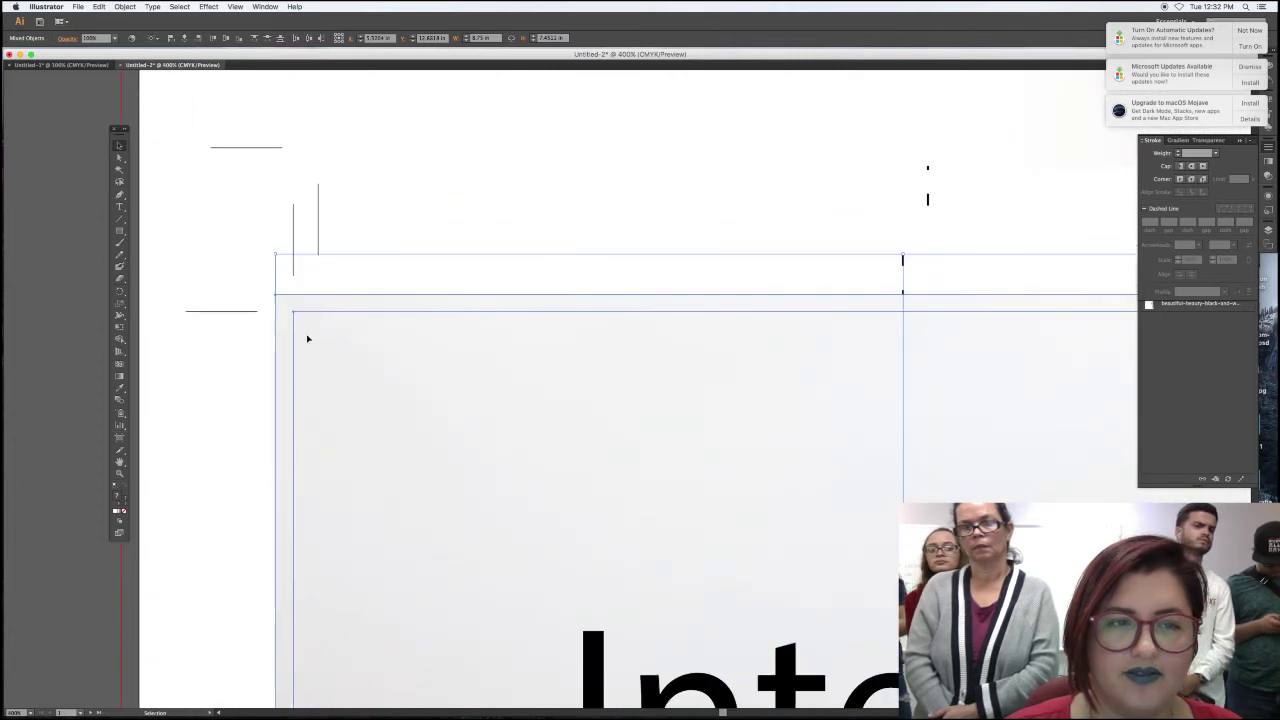
{"action": "left_click_drag", "start_coordinate": [324, 323], "coordinate": [337, 310]}
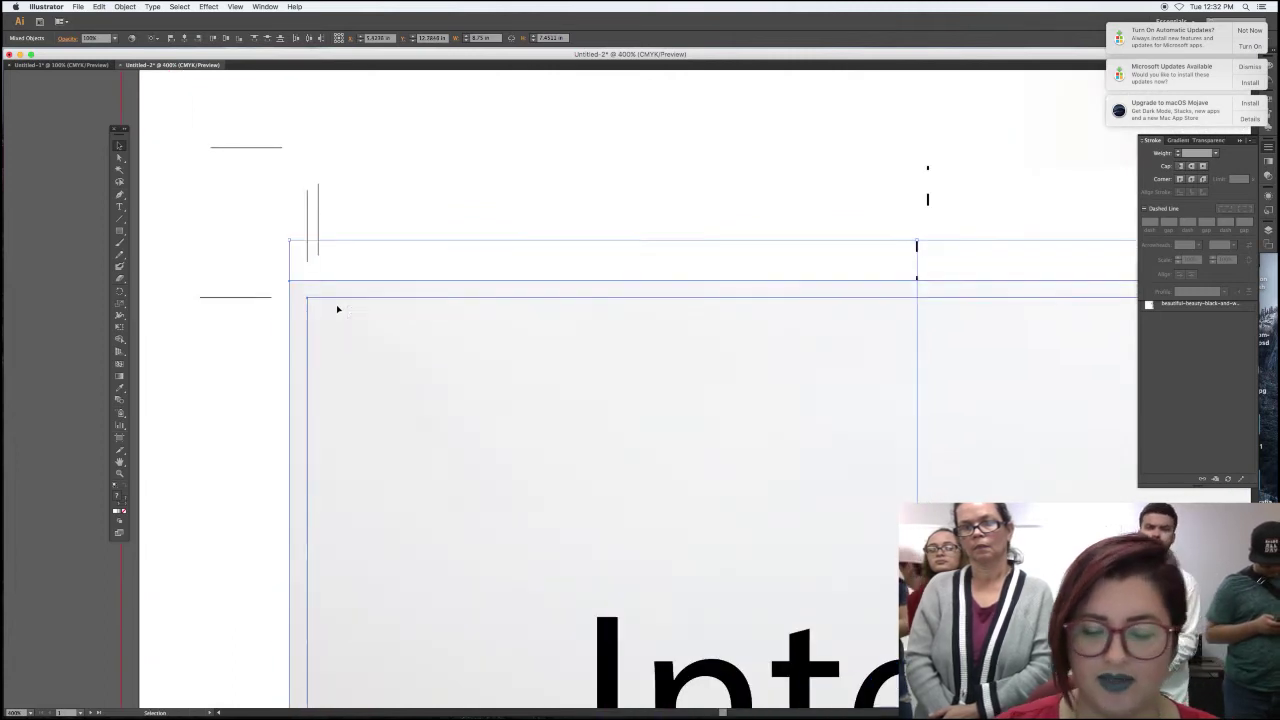
- Fine-tune the panel's corner onto the crop marks with arrow nudges, then zoom out and deselect
{"action": "key", "text": "Up"}
{"action": "key", "text": "Up"}
{"action": "left_click_drag", "start_coordinate": [337, 310], "coordinate": [344, 306]}
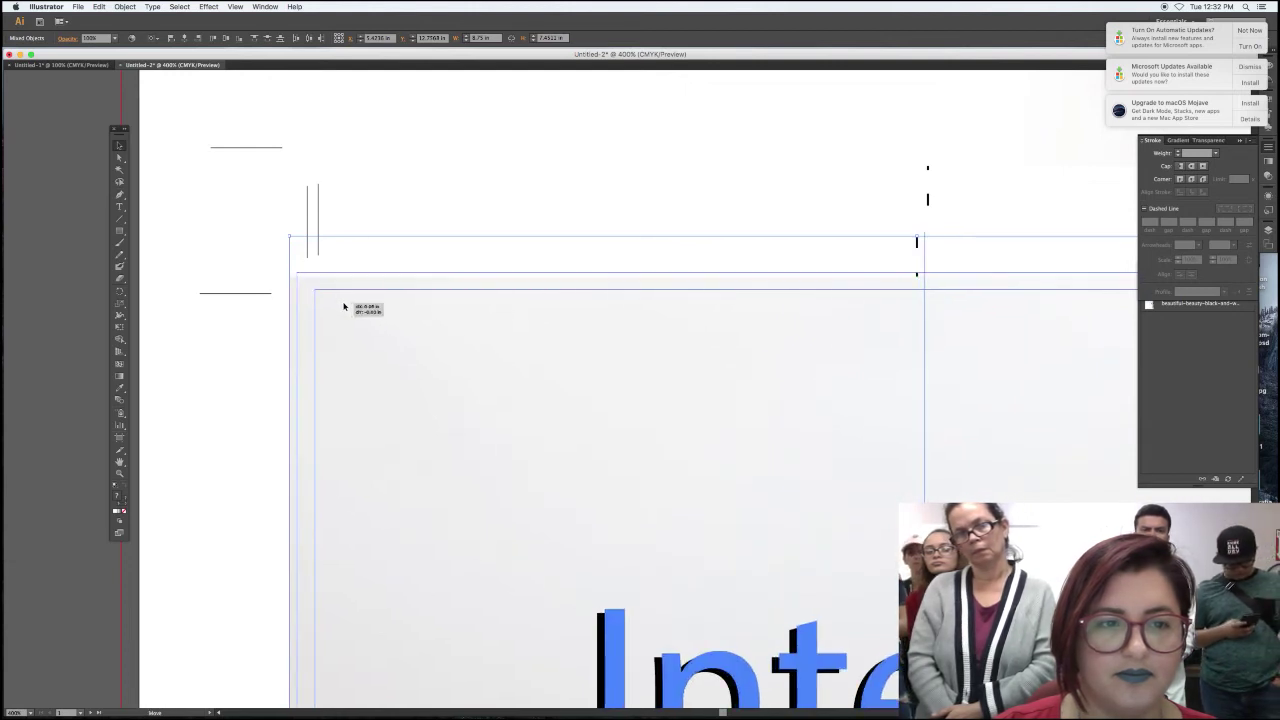
{"action": "key", "text": "Down"}
{"action": "key", "text": "Right"}
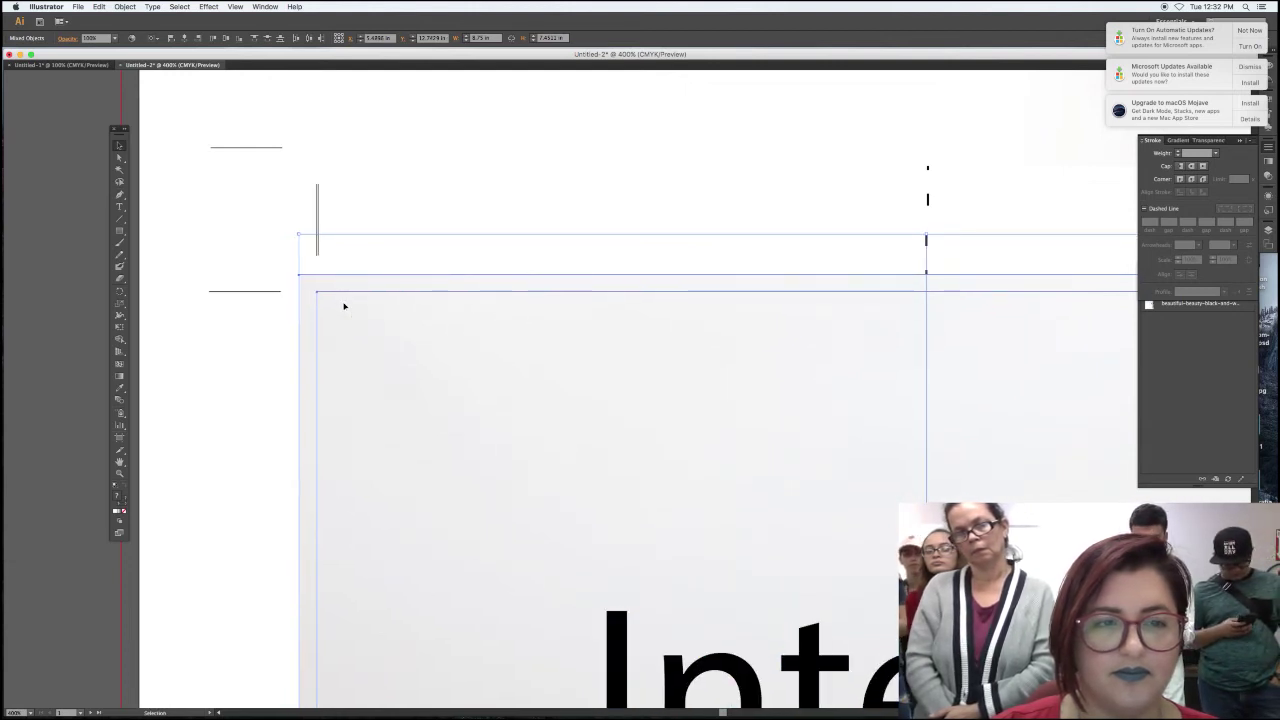
{"action": "key", "text": "ctrl+minus"}
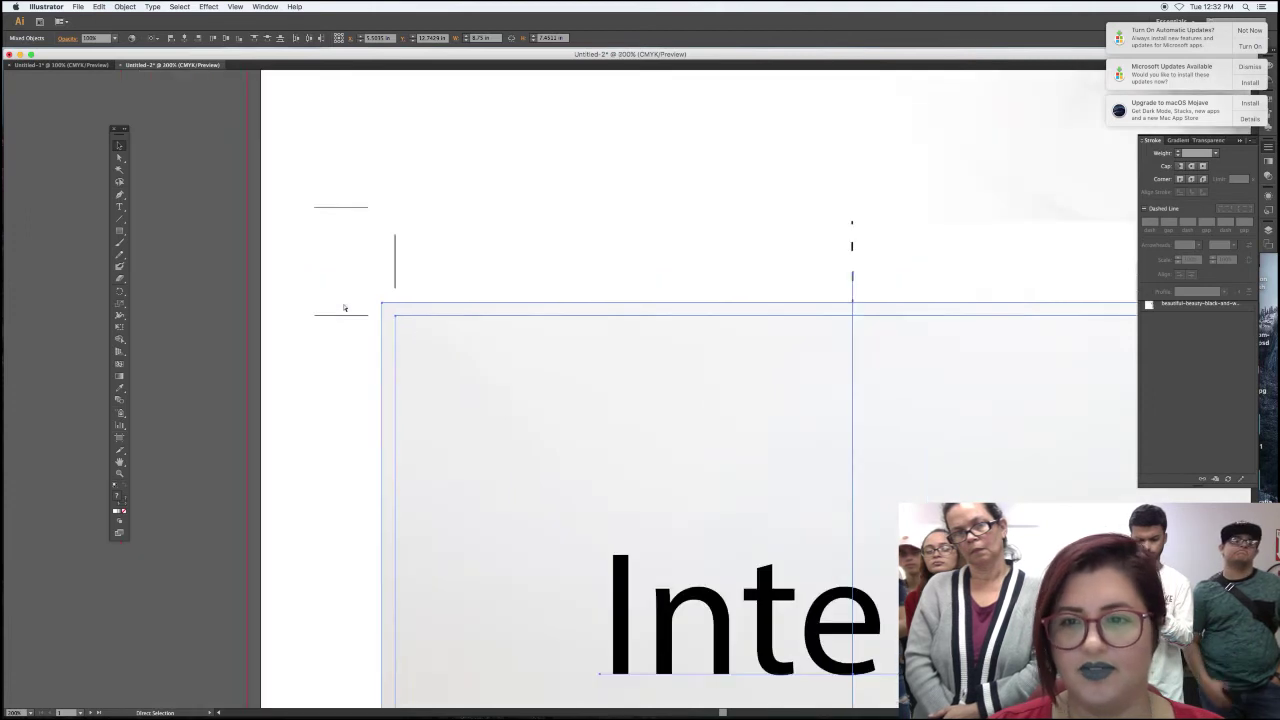
{"action": "key", "text": "ctrl+minus"}
{"action": "key", "text": "ctrl+minus"}
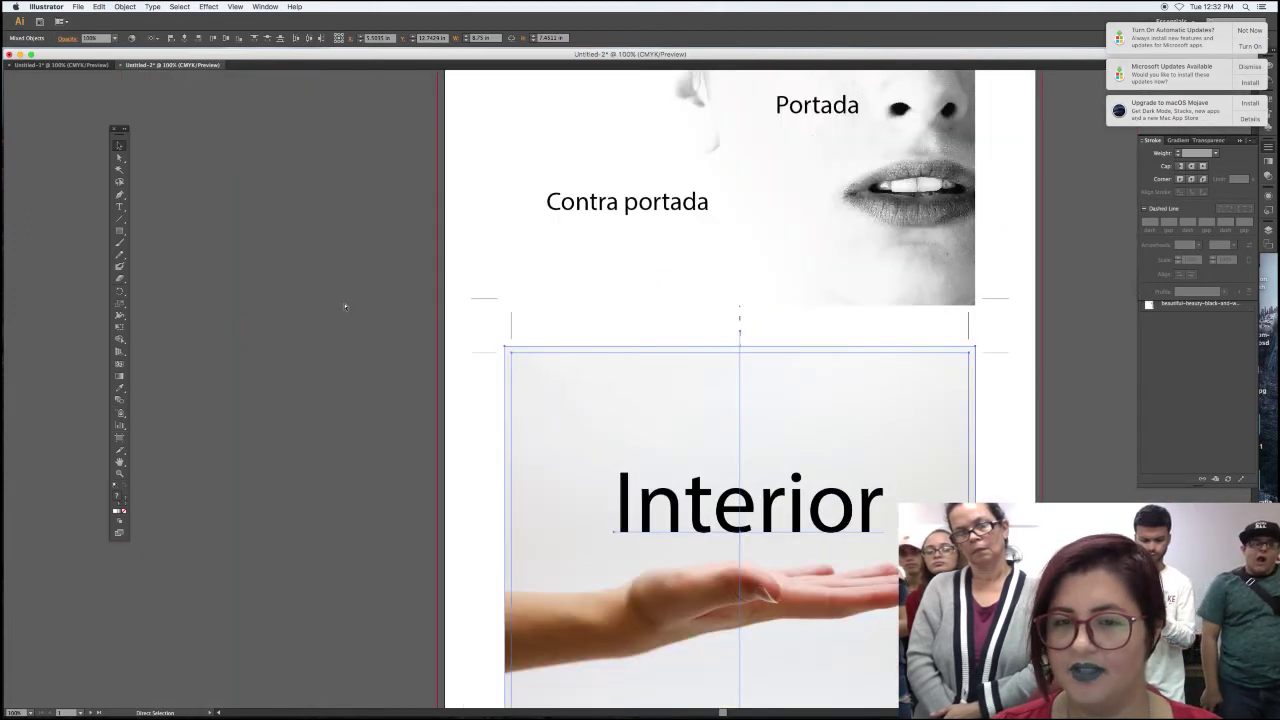
{"action": "key", "text": "ctrl+minus"}
{"action": "key", "text": "ctrl+minus"}
{"action": "left_click", "coordinate": [349, 291]}
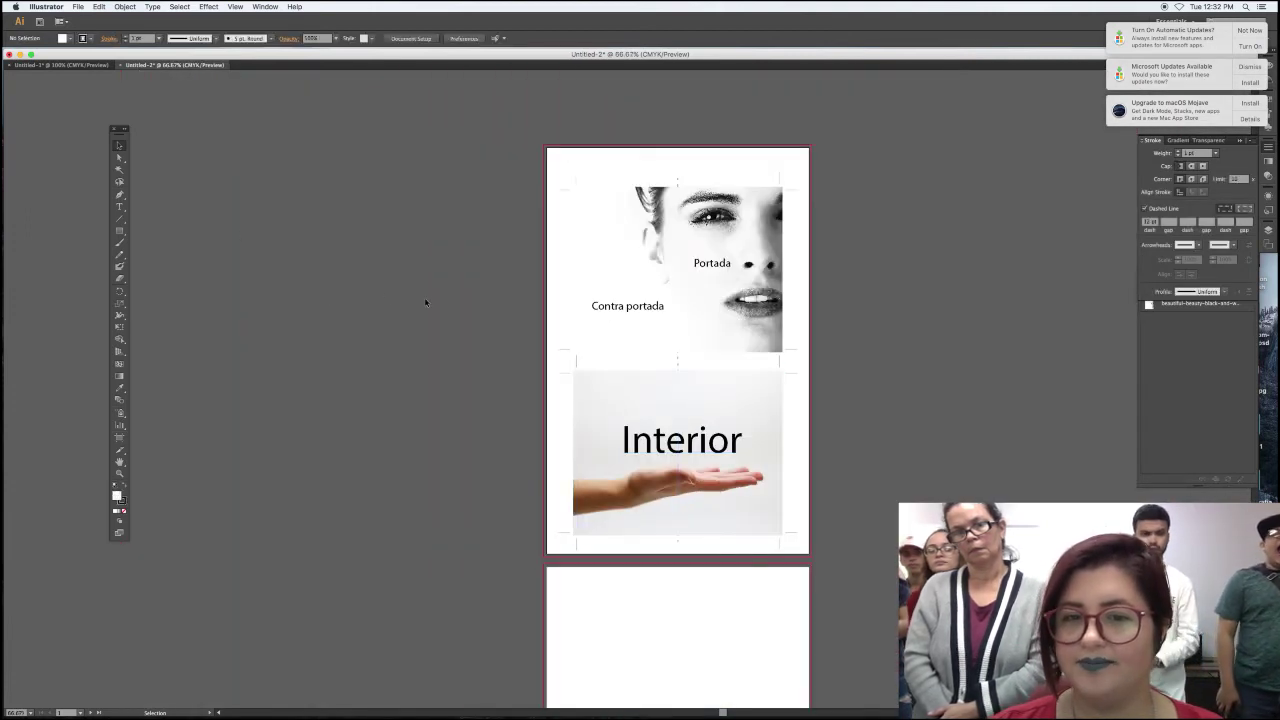
- Bring the lower artboard into view and drag the Interior panel off it to the left
{"action": "scroll", "coordinate": [340, 260], "scroll_direction": "right", "scroll_amount": 2}
{"action": "scroll", "coordinate": [340, 260], "scroll_direction": "down", "scroll_amount": 1}
{"action": "scroll", "coordinate": [314, 254], "scroll_direction": "right", "scroll_amount": 3}
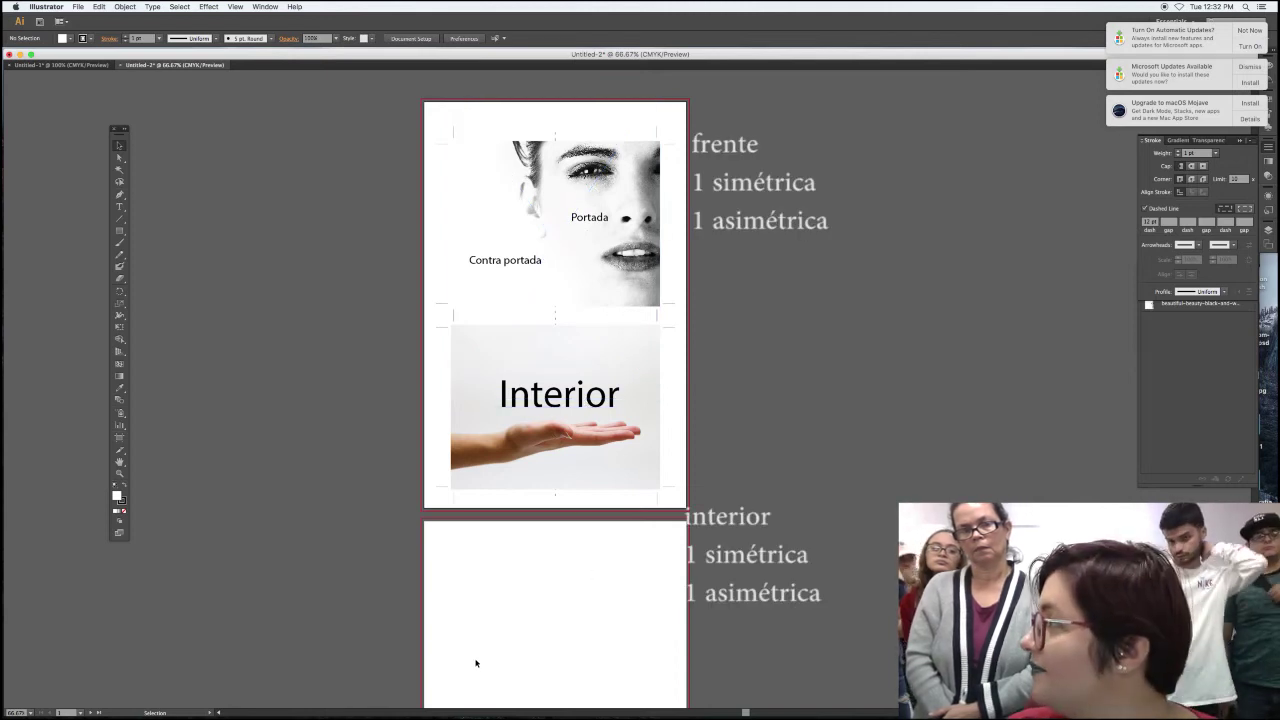
{"action": "scroll", "coordinate": [535, 528], "scroll_direction": "down", "scroll_amount": 3}
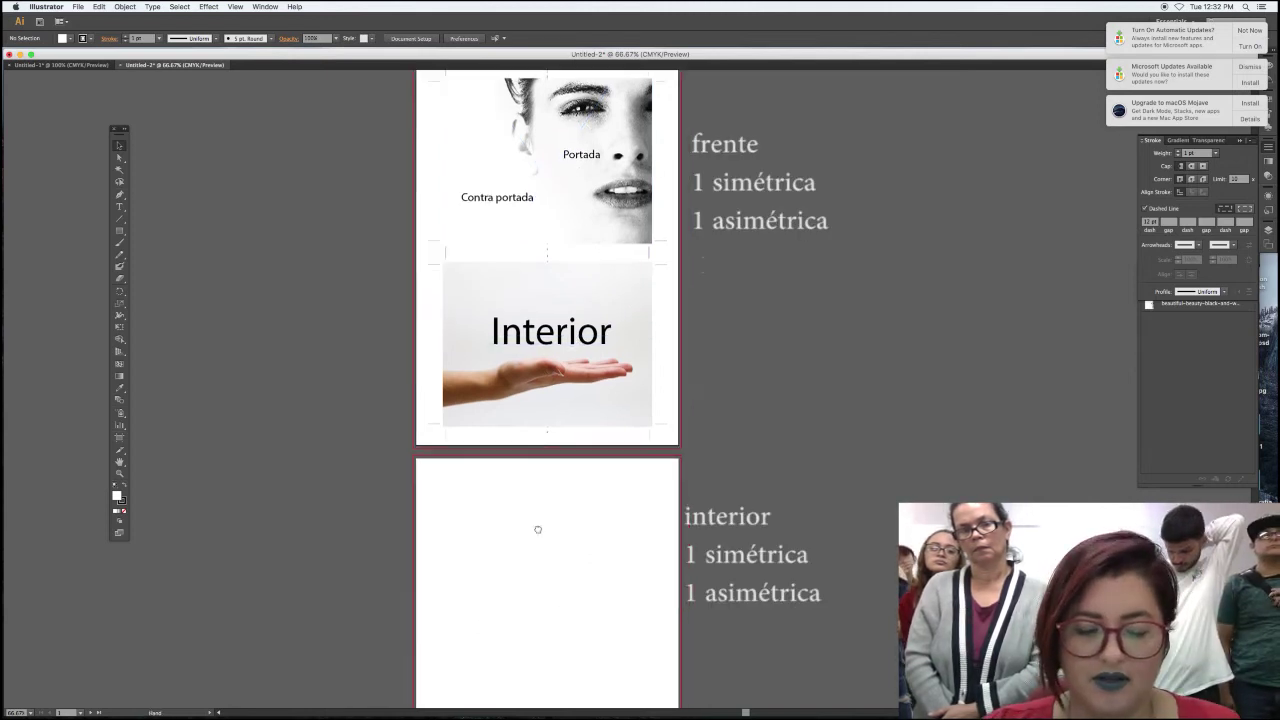
{"action": "scroll", "coordinate": [537, 520], "scroll_direction": "down", "scroll_amount": 2}
{"action": "key", "text": "super+minus"}
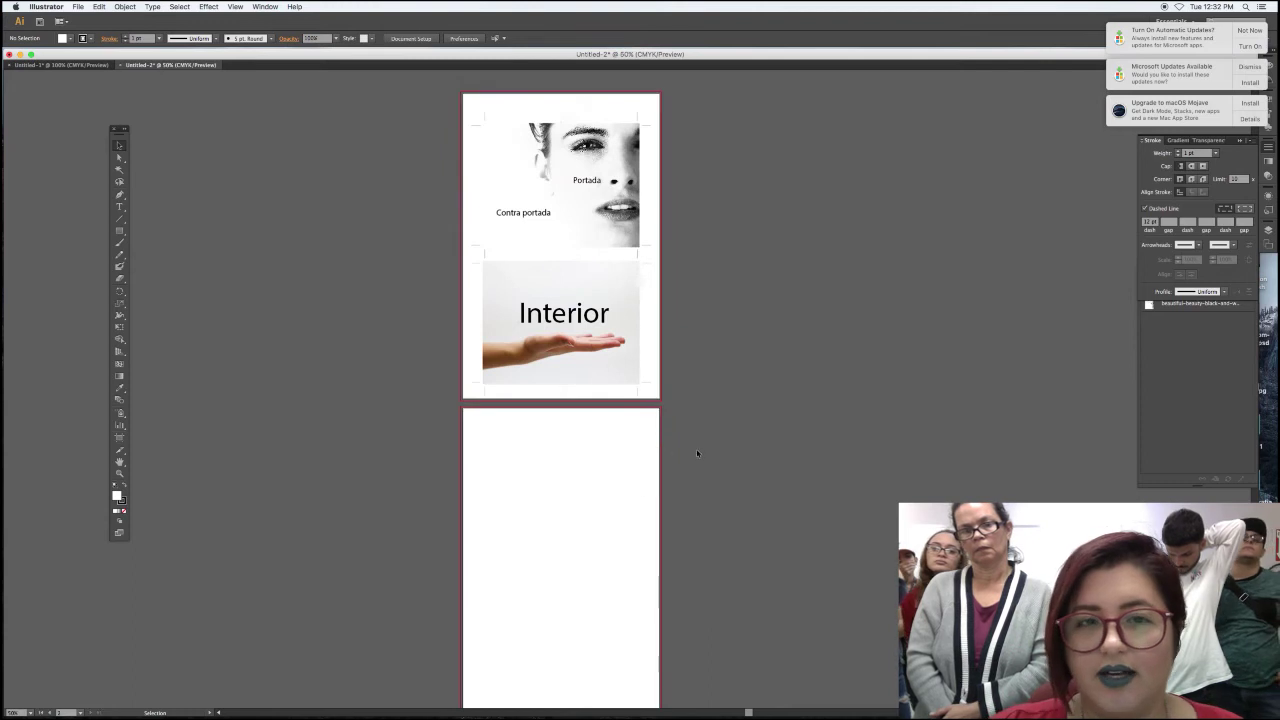
{"action": "key", "text": "super+plus"}
{"action": "left_click_drag", "start_coordinate": [605, 478], "coordinate": [339, 352]}
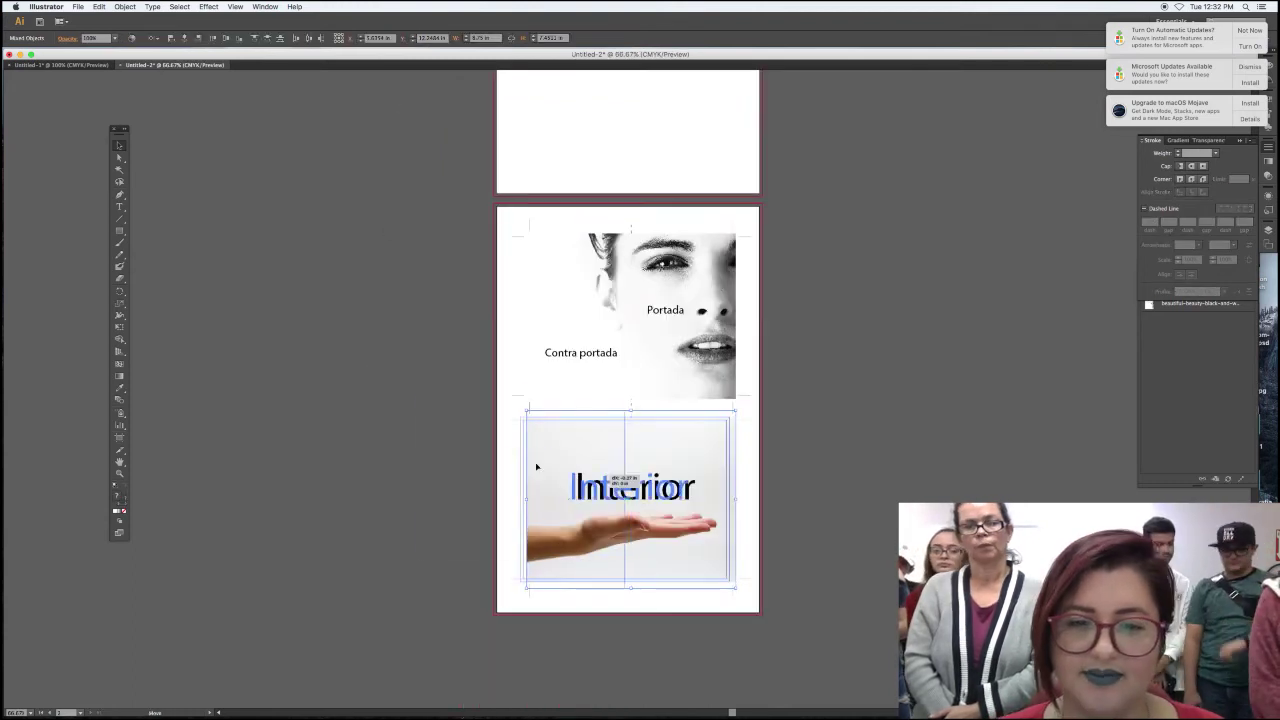
- Duplicate the face panel below the original, close the gap, then zoom out and deselect
{"action": "mouse_move", "coordinate": [743, 480]}
{"action": "left_mouse_down"}
{"action": "mouse_move", "coordinate": [517, 246]}
{"action": "mouse_move", "coordinate": [573, 443]}
{"action": "left_mouse_up"}
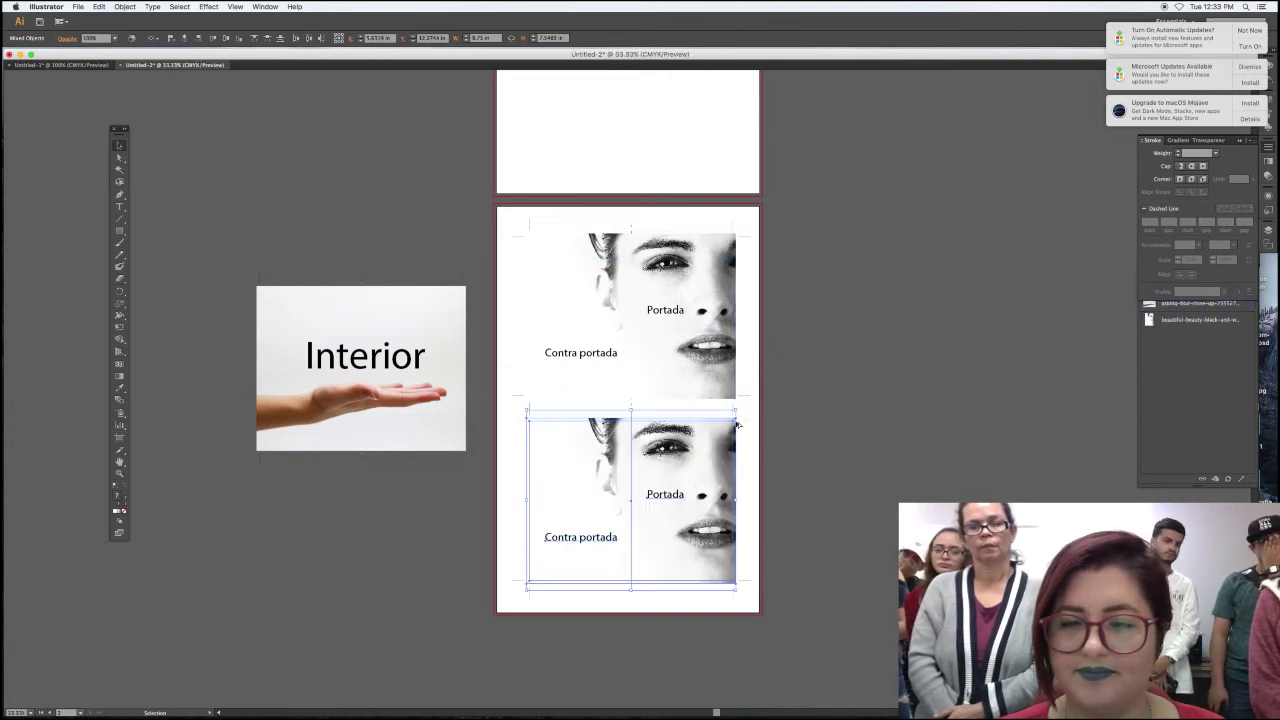
{"action": "key", "text": "super+minus"}
{"action": "key", "text": "super+plus"}
{"action": "scroll", "coordinate": [727, 416], "scroll_direction": "up", "scroll_amount": 5}
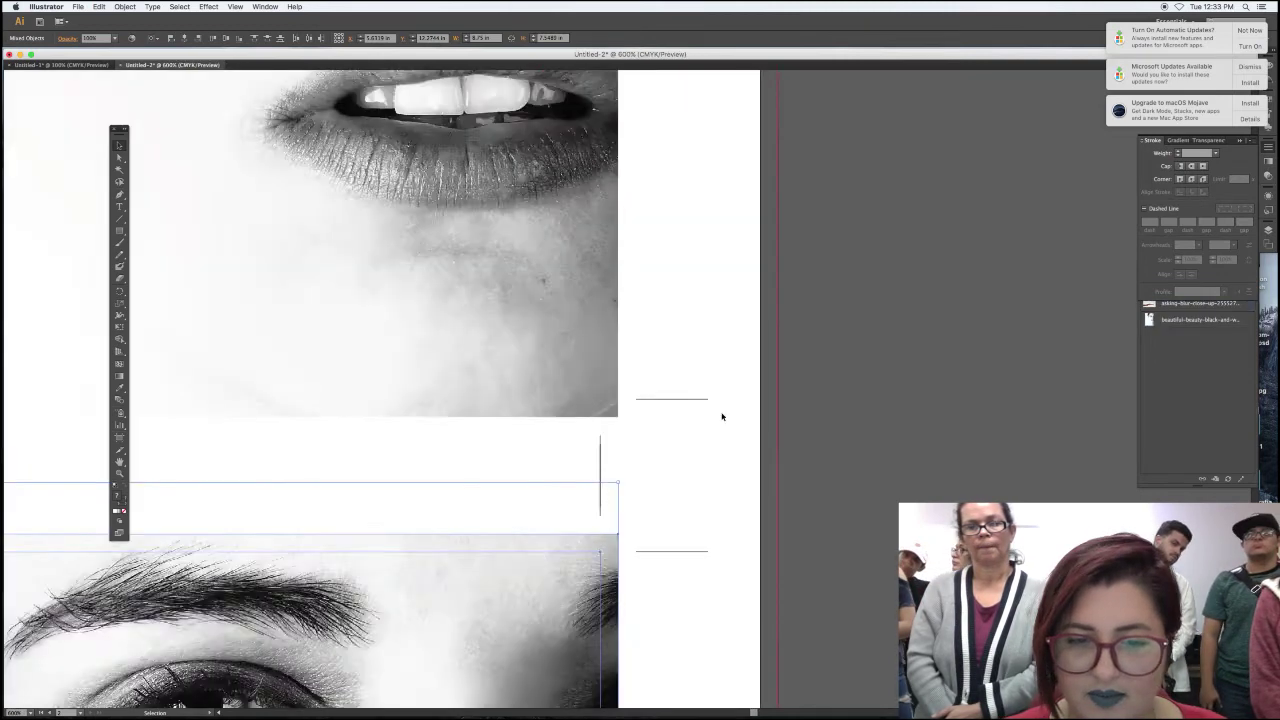
{"action": "left_click_drag", "start_coordinate": [500, 622], "coordinate": [497, 607]}
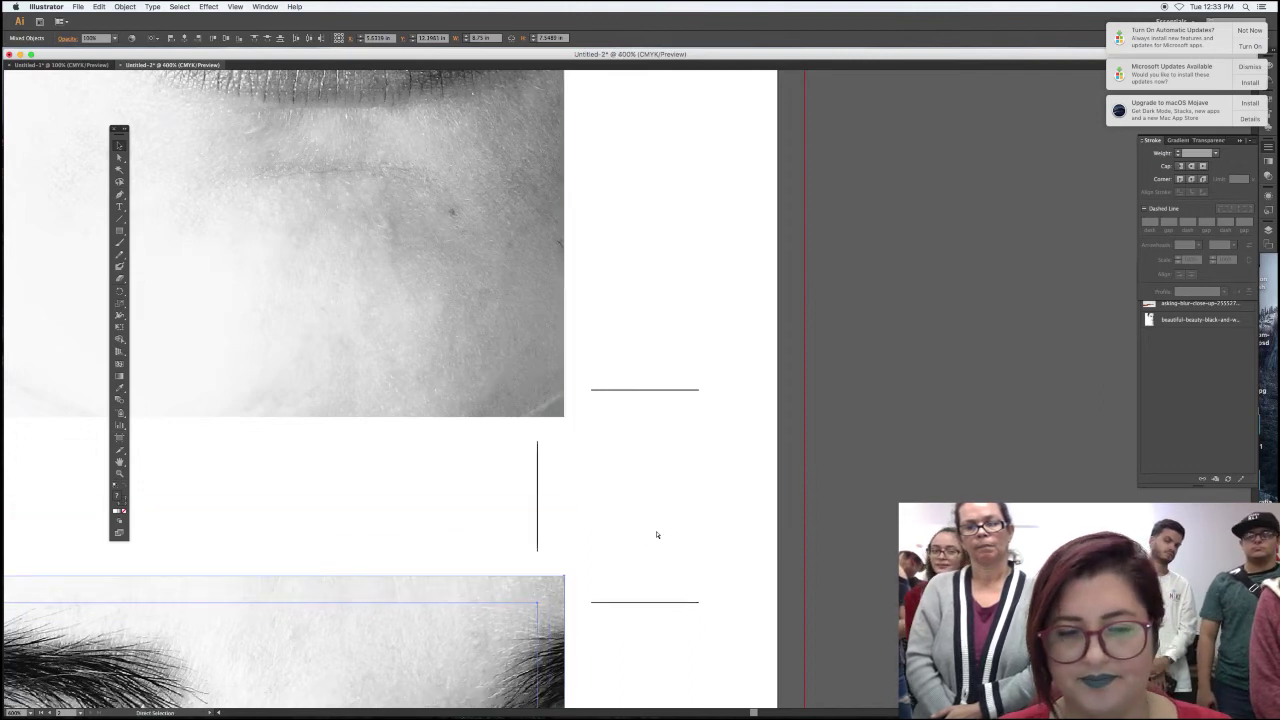
{"action": "key", "text": "super+minus"}
{"action": "key", "text": "super+minus"}
{"action": "key", "text": "super+minus"}
{"action": "key", "text": "super+minus"}
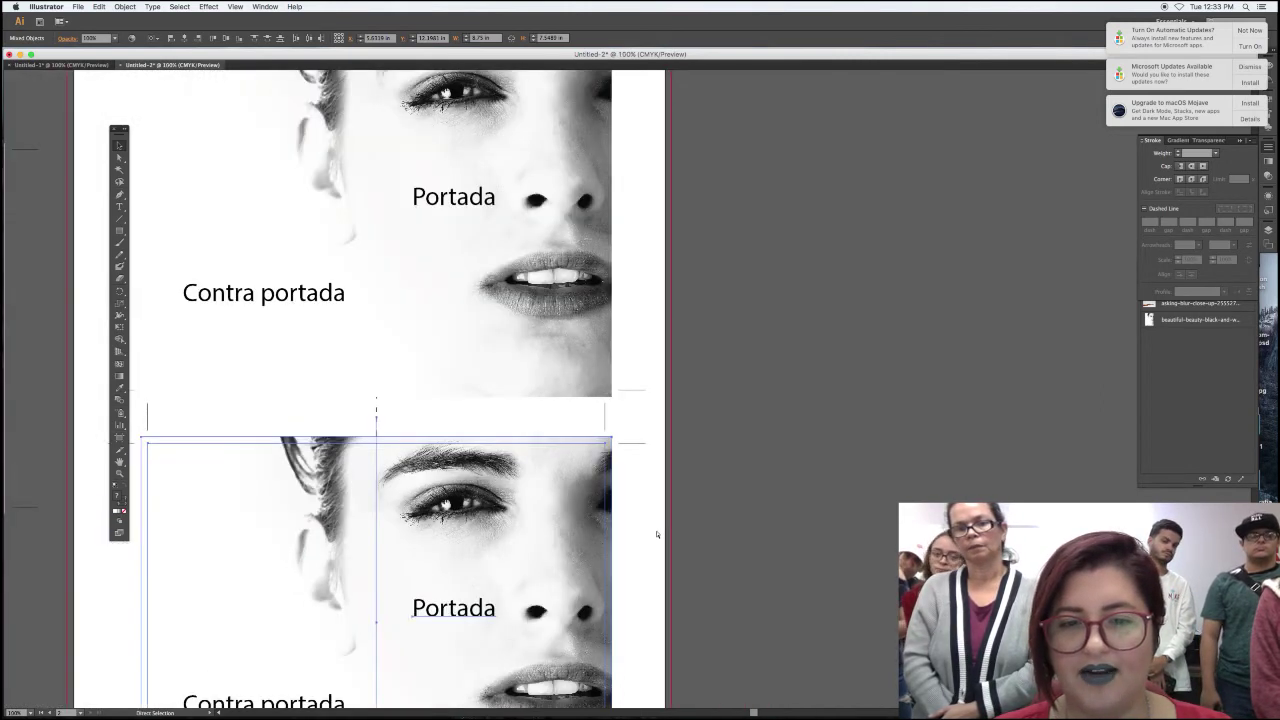
{"action": "key", "text": "super+minus"}
{"action": "key", "text": "super+minus"}
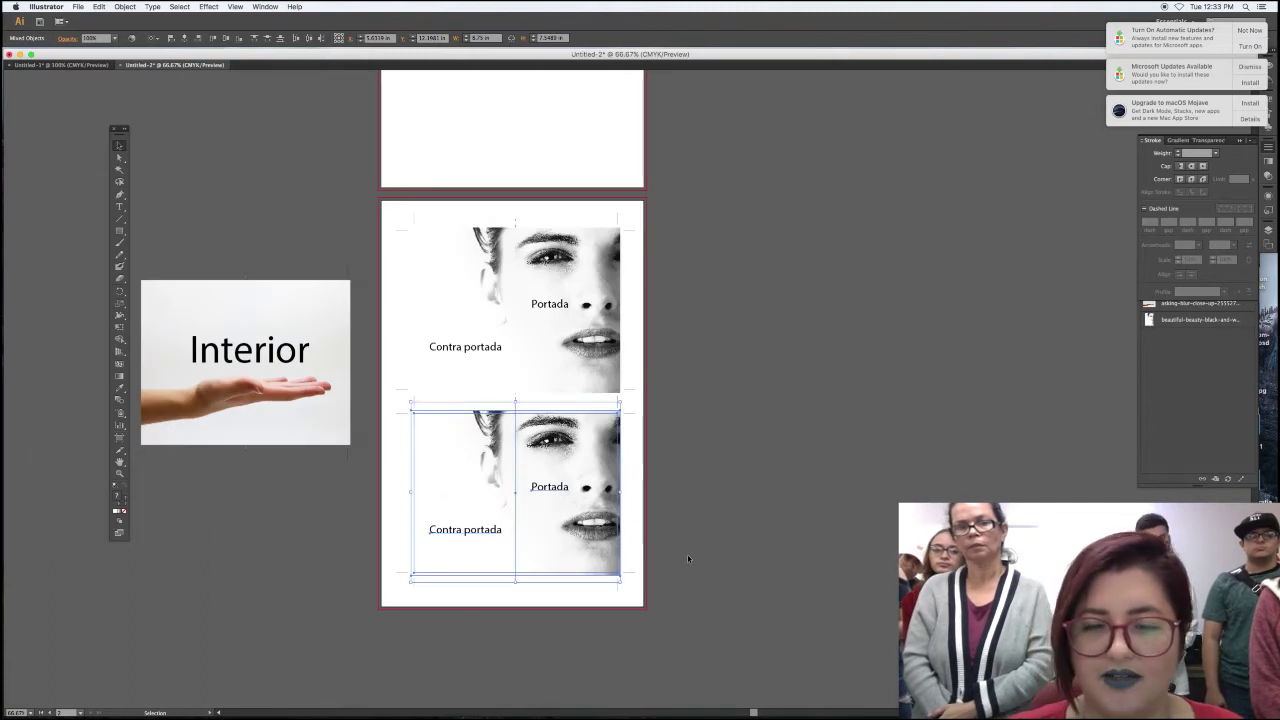
{"action": "left_click", "coordinate": [681, 574]}
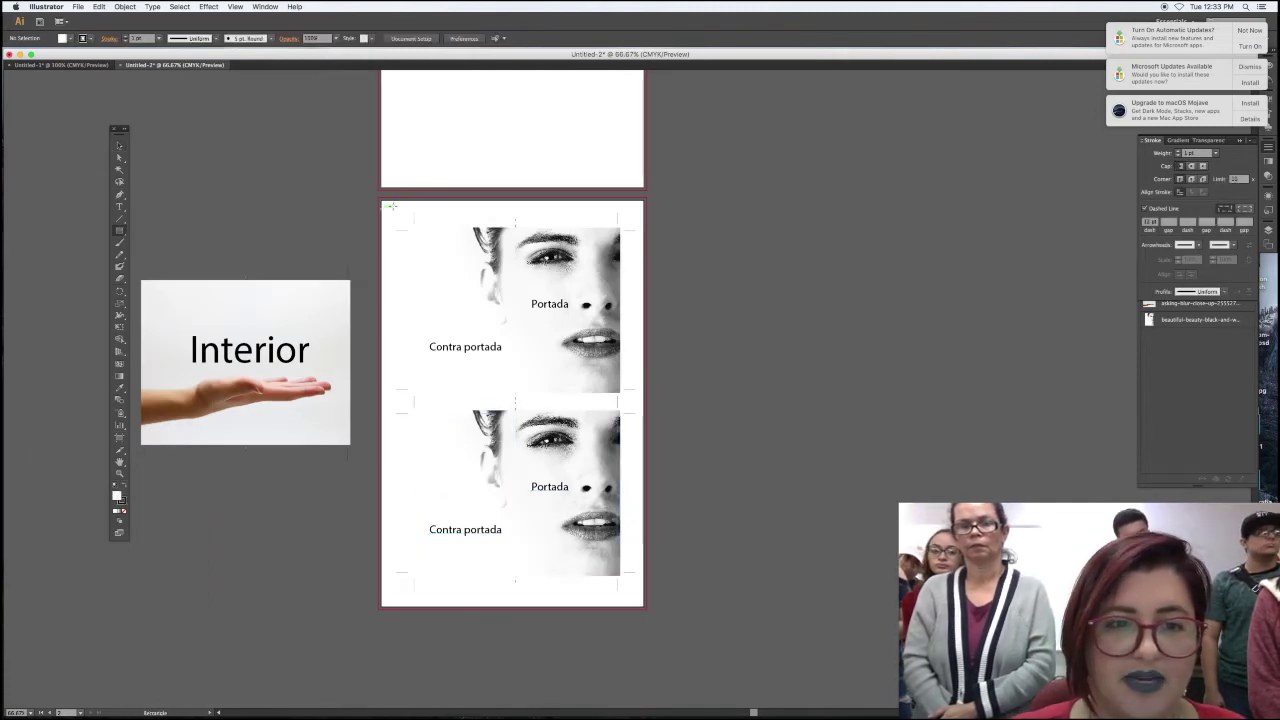
- Draw a solid black, non-dashed bar across the artboard top and copy it to the bottom
{"action": "left_click_drag", "start_coordinate": [384, 201], "coordinate": [645, 227]}
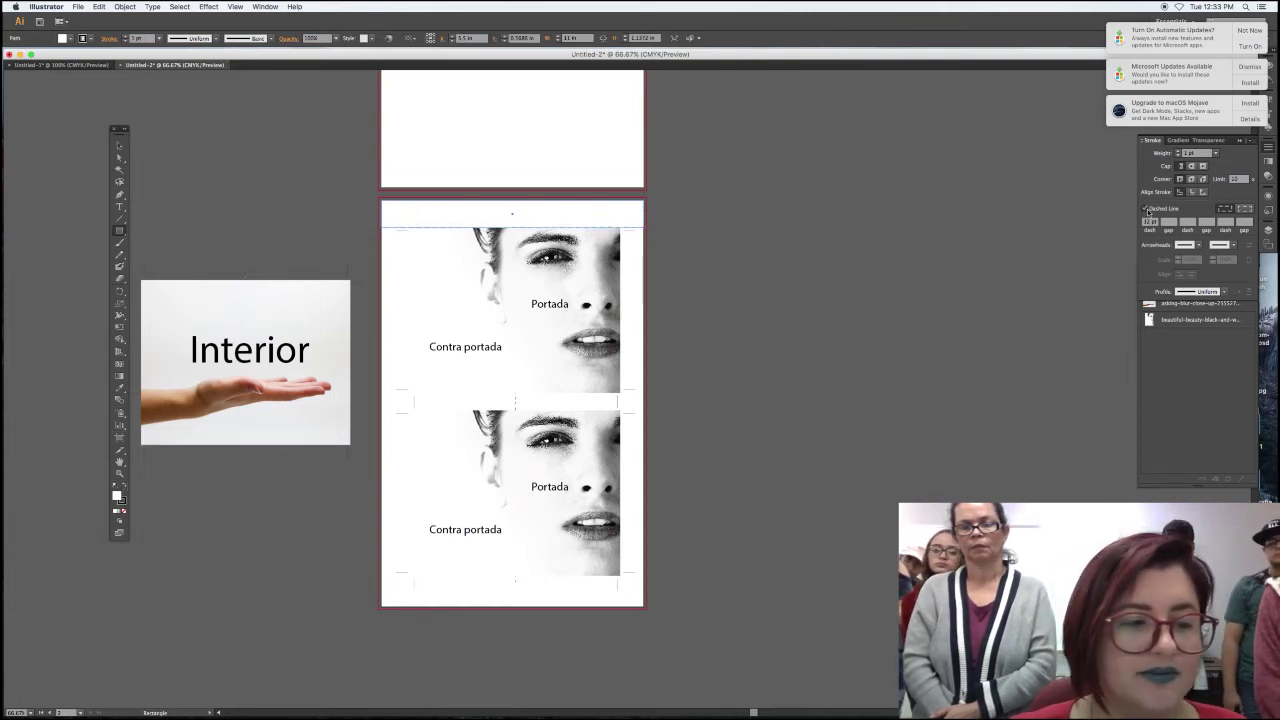
{"action": "left_click", "coordinate": [1146, 208]}
{"action": "left_click", "coordinate": [124, 486]}
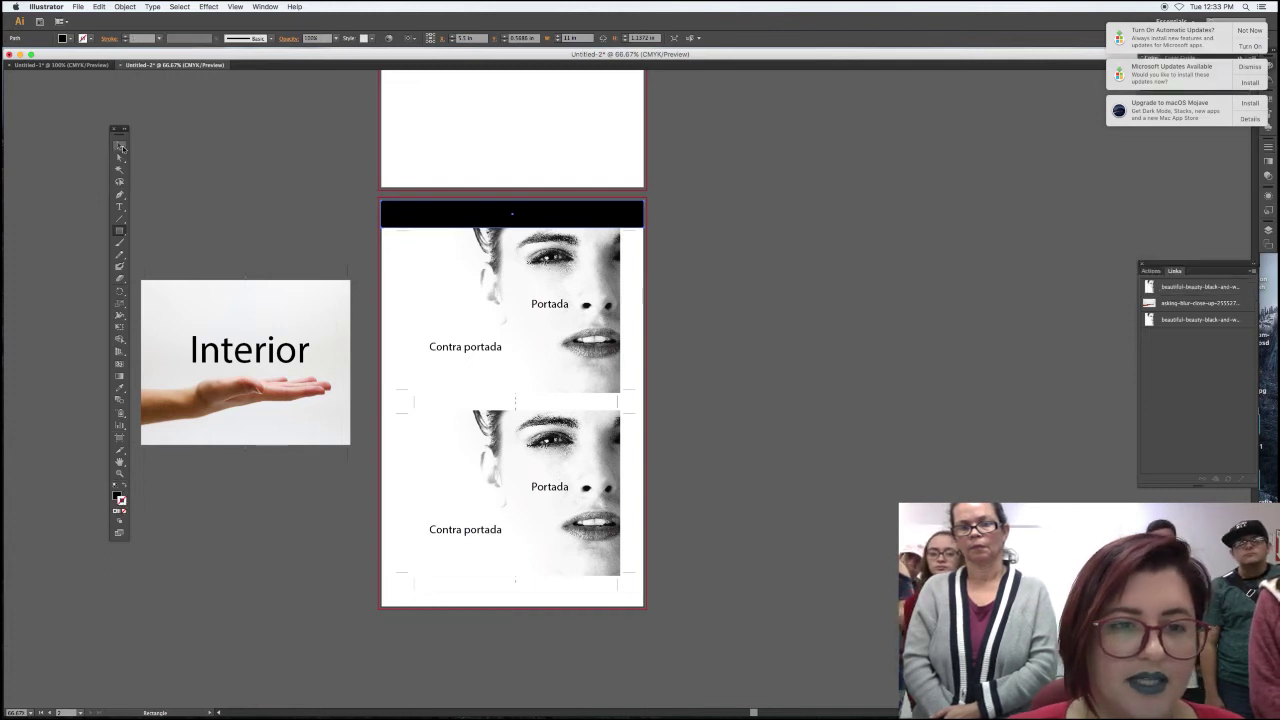
{"action": "left_click", "coordinate": [121, 147]}
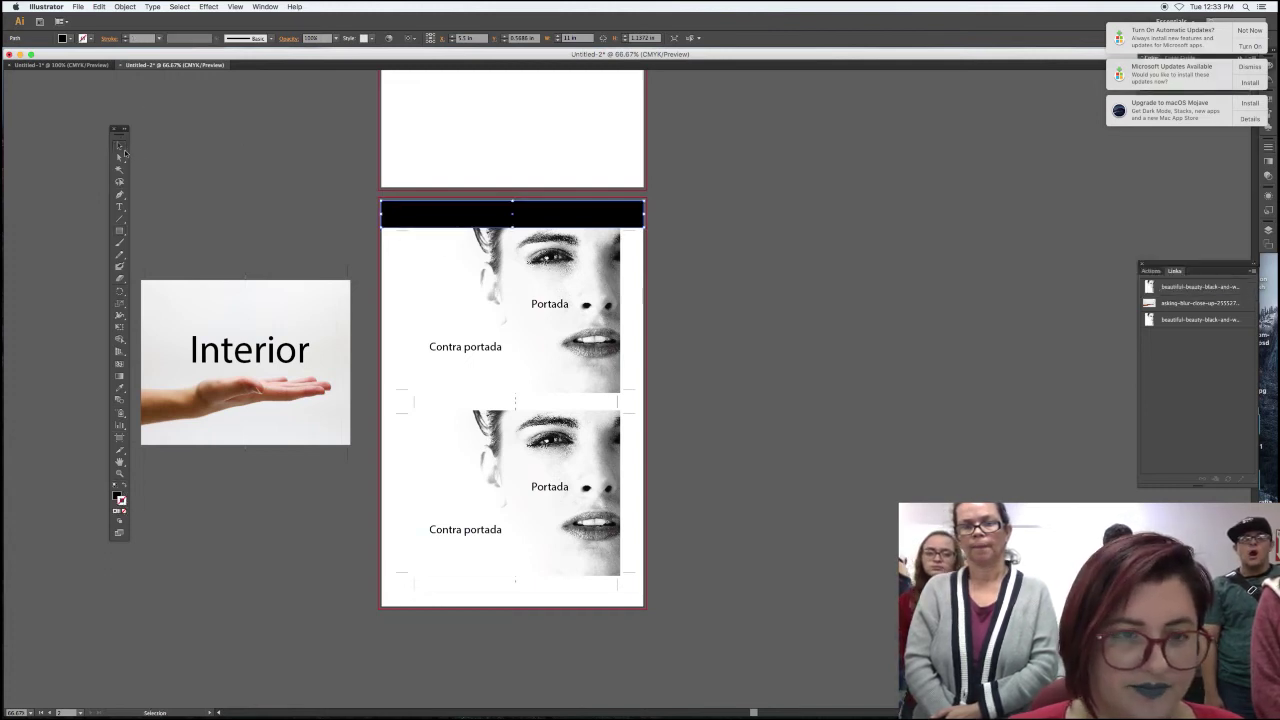
{"action": "left_click_drag", "start_coordinate": [427, 211], "coordinate": [425, 590]}
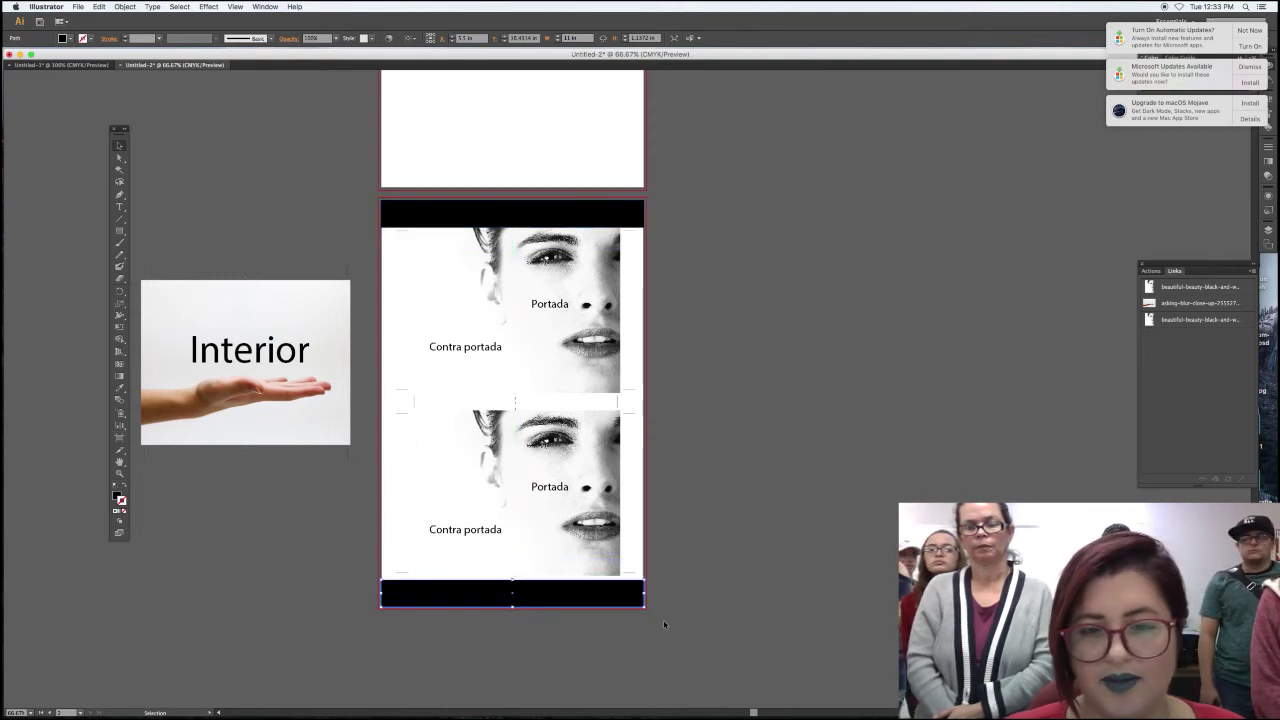
{"action": "left_click", "coordinate": [366, 255]}
- Nudge both stacked face panels slightly down between the bars
{"action": "left_click_drag", "start_coordinate": [372, 237], "coordinate": [681, 573]}
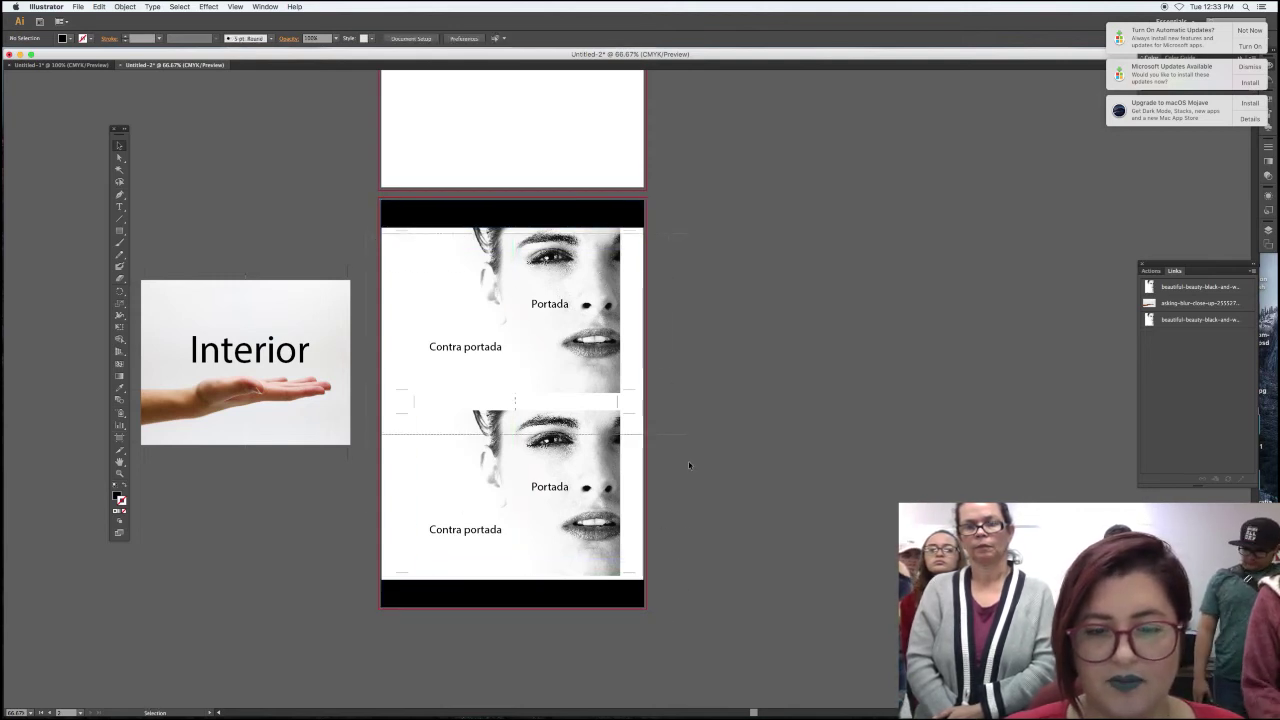
{"action": "key", "text": "Down"}
{"action": "key", "text": "Down"}
{"action": "key", "text": "Down"}
{"action": "key", "text": "Down"}
{"action": "key", "text": "Down"}
{"action": "key", "text": "Down"}
{"action": "key", "text": "Down"}
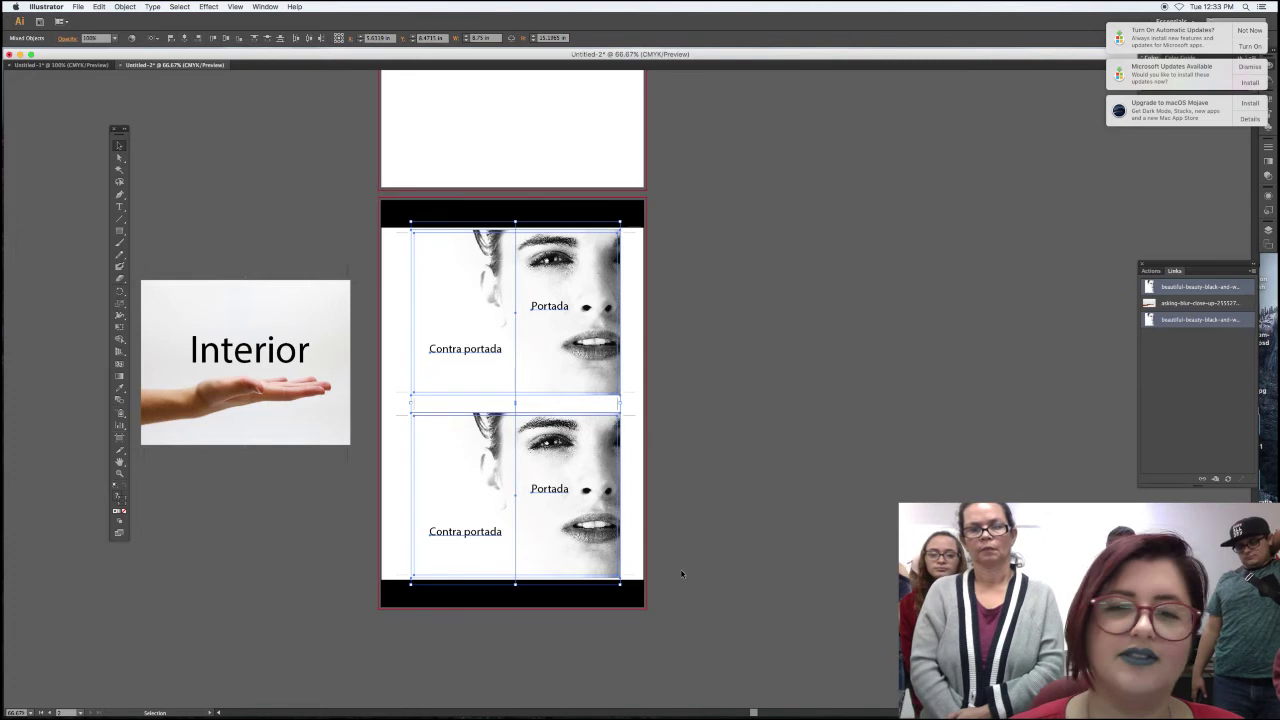
{"action": "left_click", "coordinate": [681, 573]}
{"action": "left_click_drag", "start_coordinate": [565, 440], "coordinate": [565, 452]}
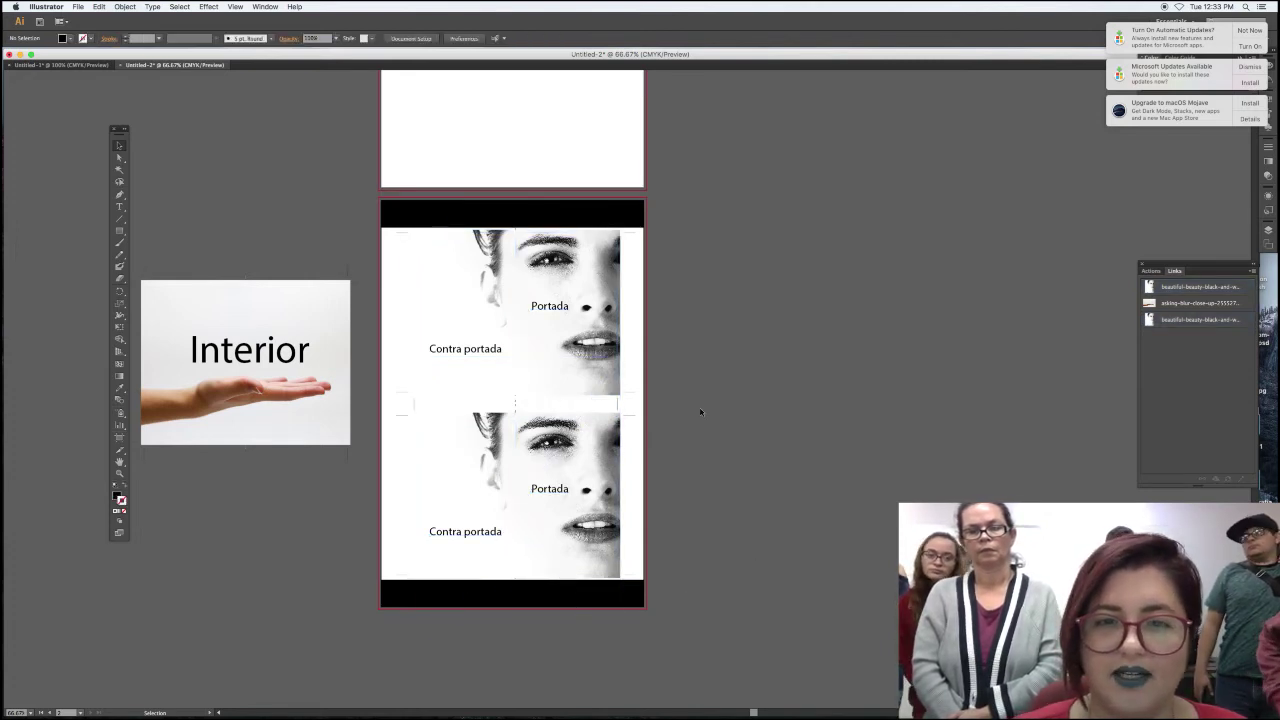
- Rotate copies of the bar upright for the left and right edges, then shift everything slightly left
{"action": "left_click", "coordinate": [620, 215]}
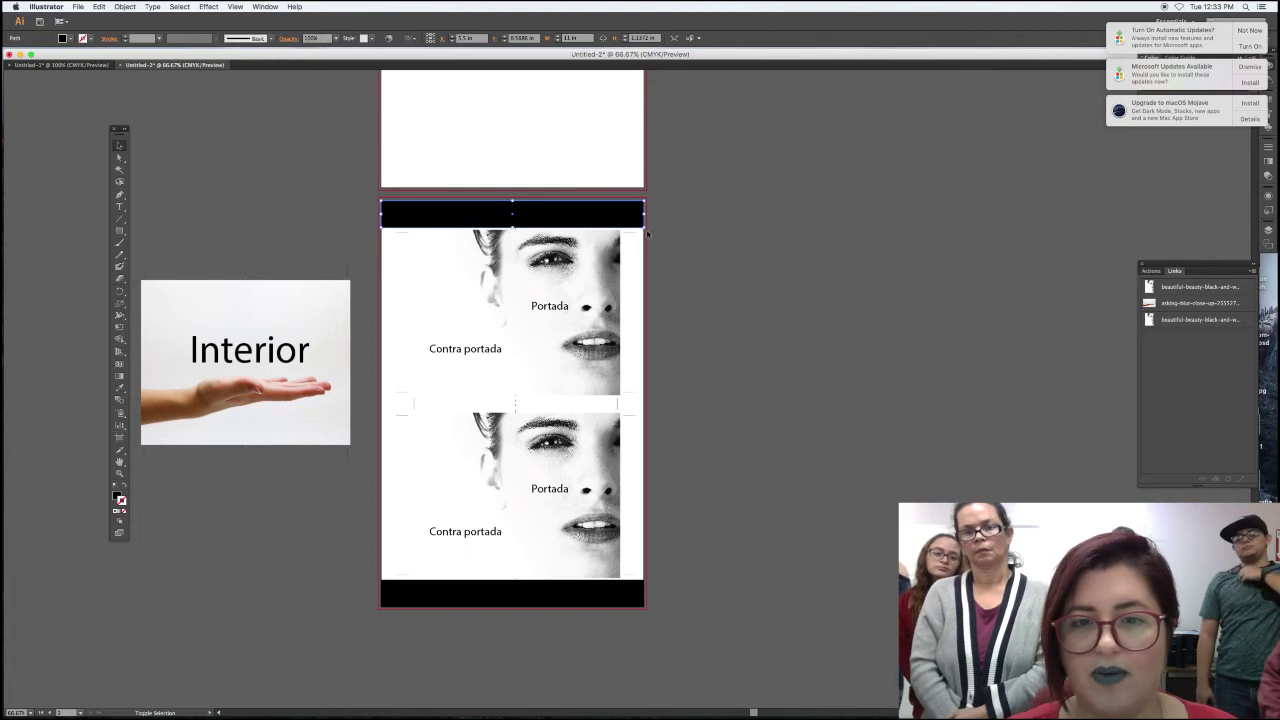
{"action": "left_click_drag", "start_coordinate": [648, 230], "coordinate": [526, 85]}
{"action": "mouse_move", "coordinate": [503, 192]}
{"action": "left_mouse_down"}
{"action": "mouse_move", "coordinate": [384, 370]}
{"action": "mouse_move", "coordinate": [394, 362]}
{"action": "left_mouse_up"}
{"action": "left_click", "coordinate": [437, 421]}
{"action": "mouse_move", "coordinate": [393, 421]}
{"action": "left_mouse_down"}
{"action": "mouse_move", "coordinate": [386, 383]}
{"action": "mouse_move", "coordinate": [623, 361]}
{"action": "left_mouse_up"}
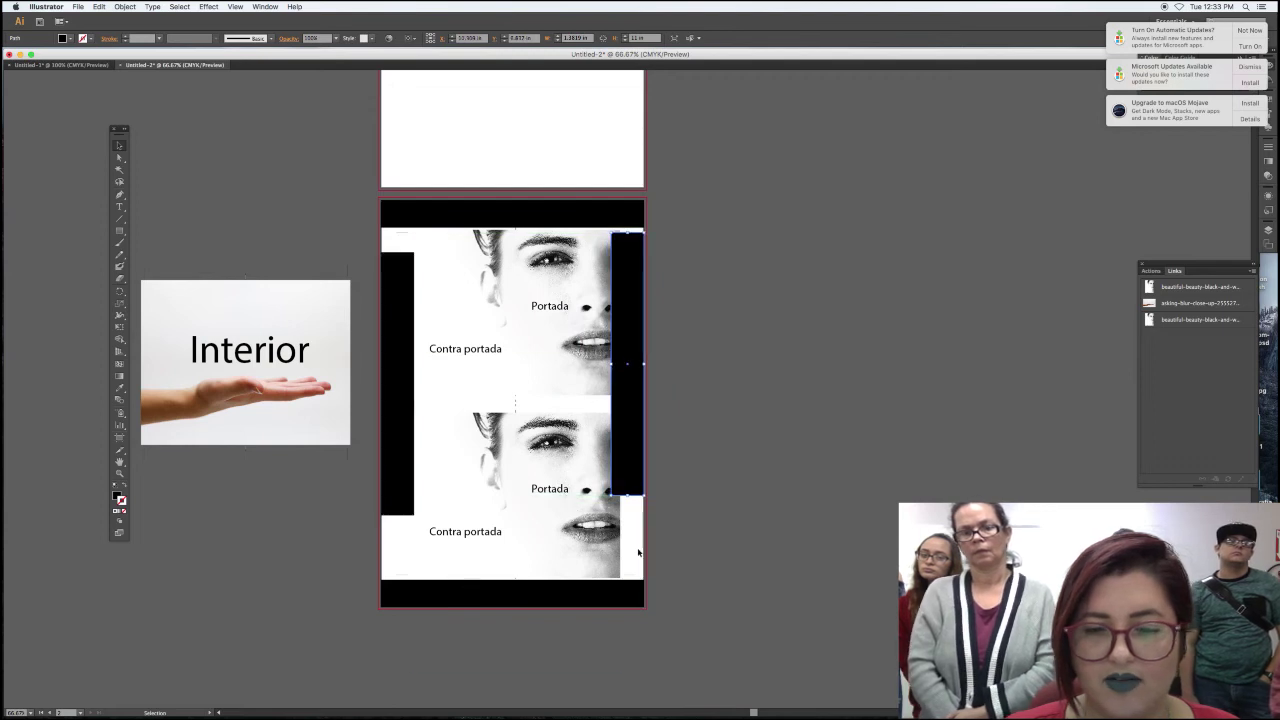
{"action": "left_click", "coordinate": [665, 575]}
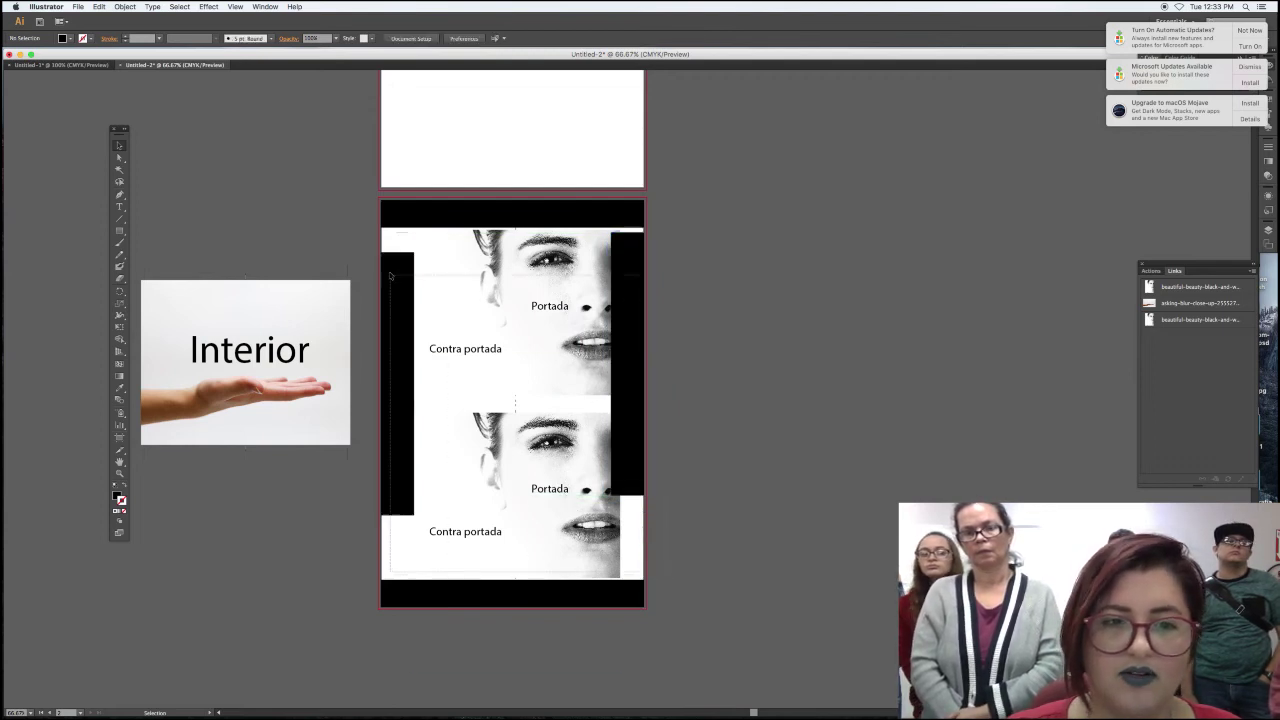
{"action": "left_click_drag", "start_coordinate": [575, 572], "coordinate": [385, 250]}
{"action": "key", "text": "Left"}
{"action": "key", "text": "Left"}
{"action": "key", "text": "Left"}
{"action": "key", "text": "Left"}
{"action": "key", "text": "Left"}
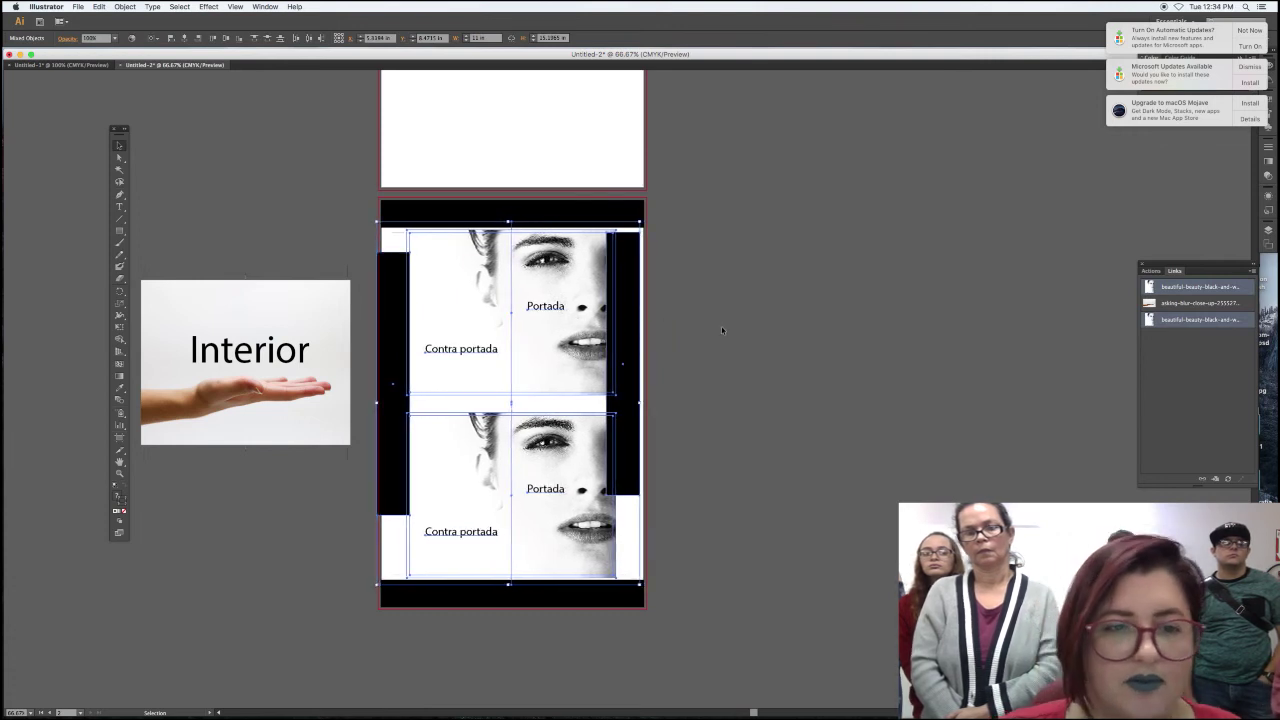
- Remove the misplaced right bar and copy the left black bar to the right edge
{"action": "left_click", "coordinate": [391, 310]}
{"action": "left_click", "coordinate": [437, 286]}
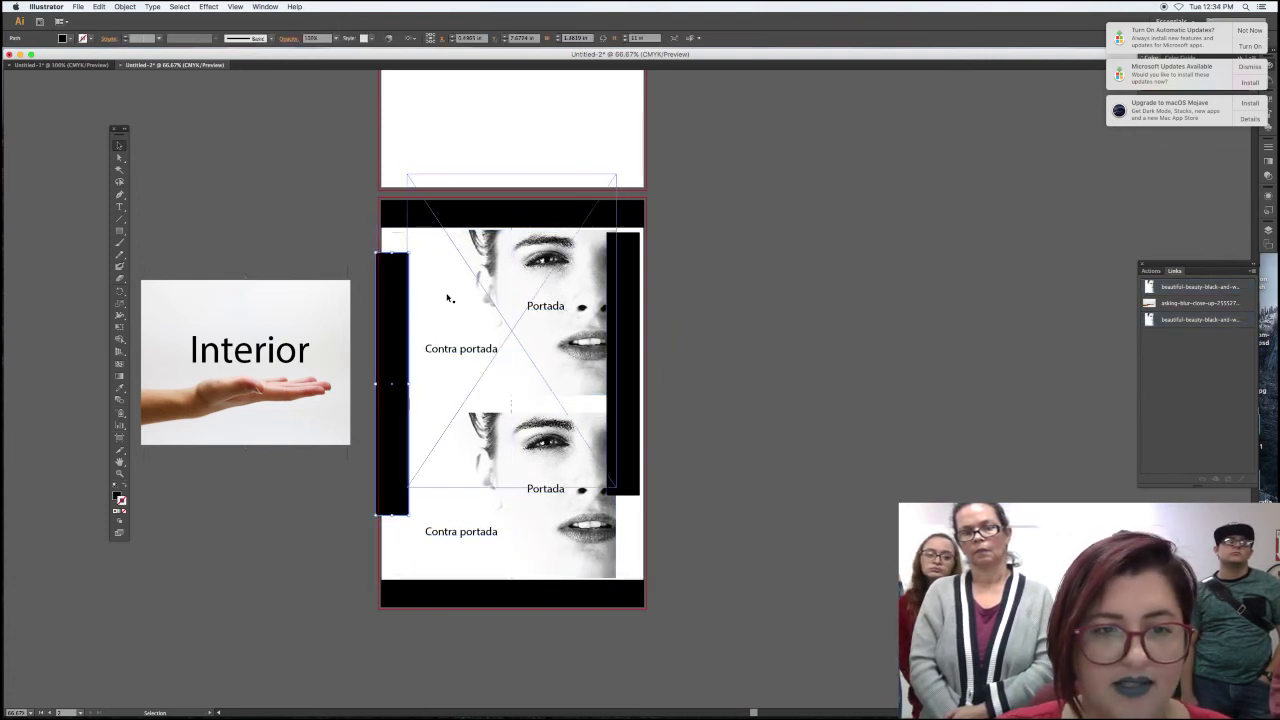
{"action": "left_click", "coordinate": [396, 312]}
{"action": "key", "text": "Left"}
{"action": "key", "text": "Left"}
{"action": "left_click", "coordinate": [434, 294]}
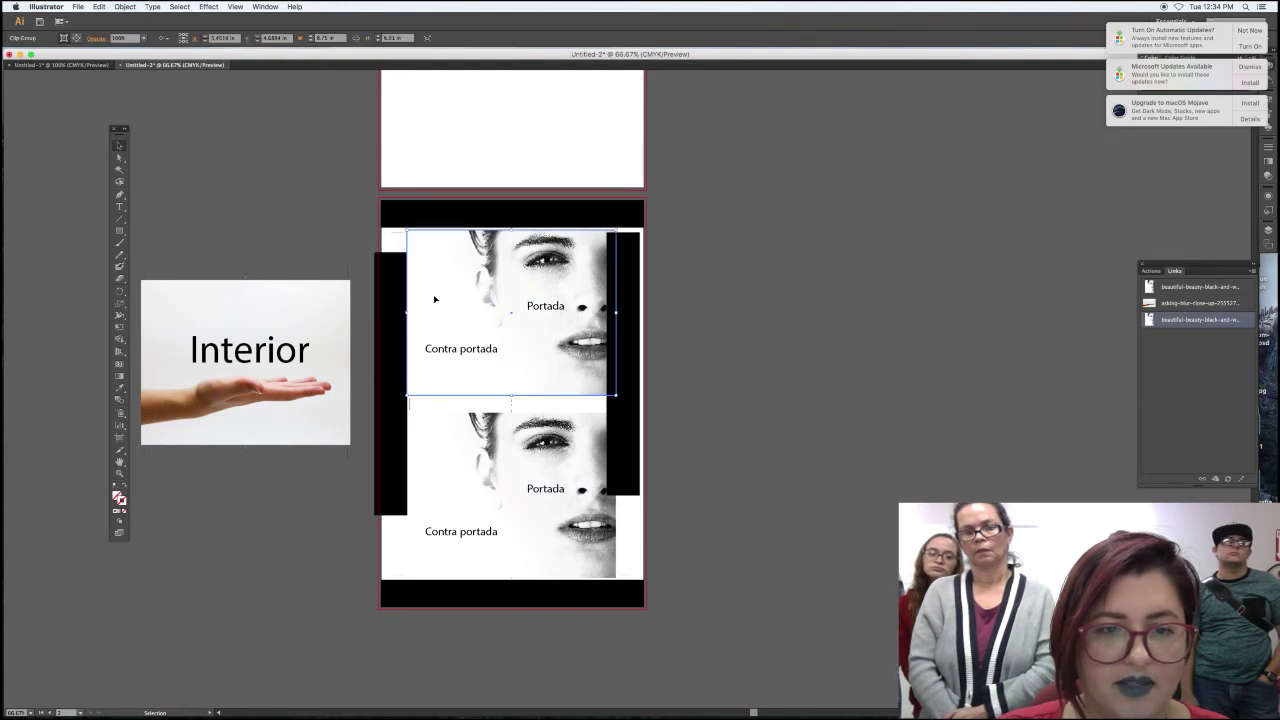
{"action": "left_click", "coordinate": [382, 380]}
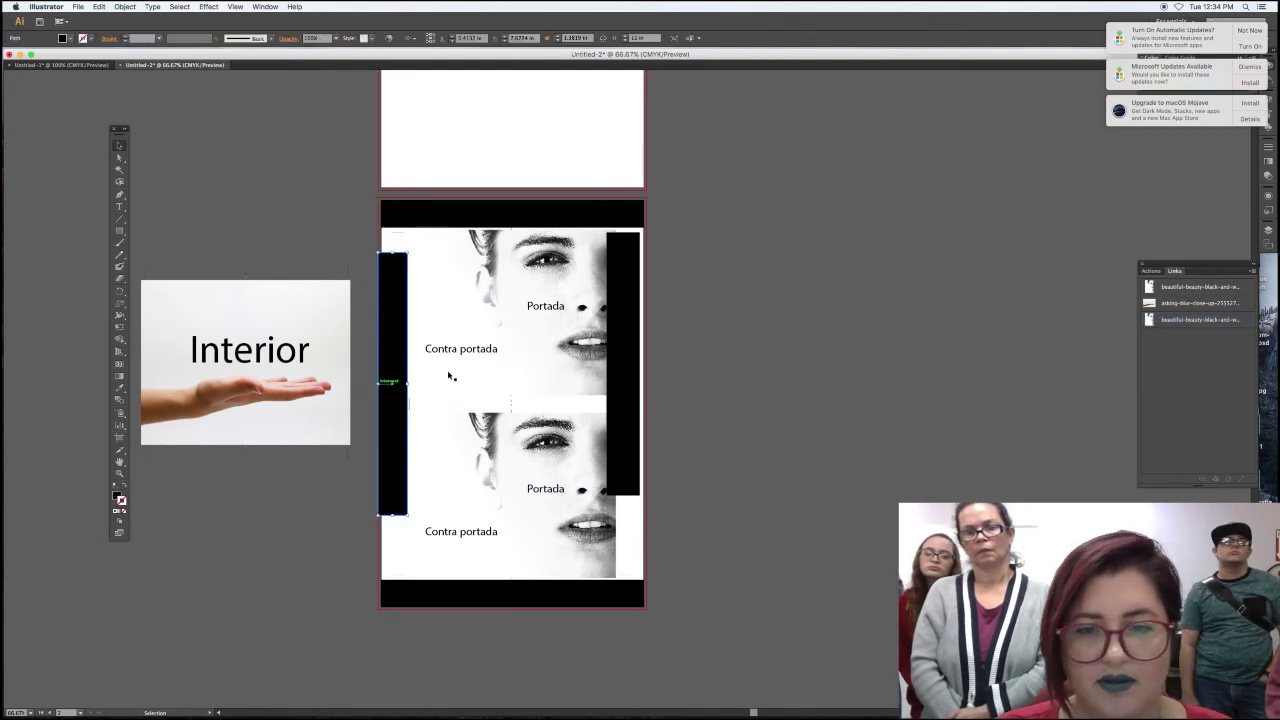
{"action": "key", "text": "super+z"}
{"action": "key", "text": "super+z"}
{"action": "left_click_drag", "start_coordinate": [382, 352], "coordinate": [628, 347]}
{"action": "left_click", "coordinate": [656, 433]}
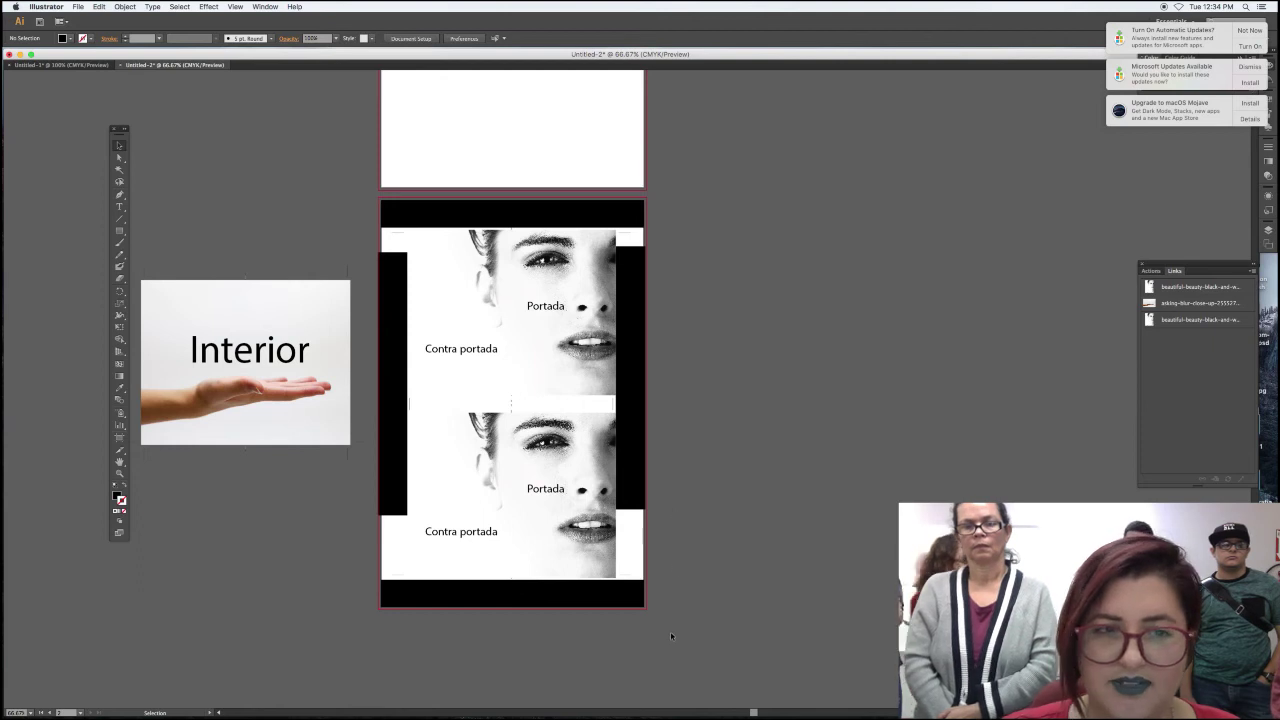
- Pan up to bring the empty upper artboard into view
{"action": "left_click", "coordinate": [510, 320]}
{"action": "left_click_drag", "start_coordinate": [510, 320], "coordinate": [523, 615]}
{"action": "mouse_move", "coordinate": [472, 528]}
{"action": "left_mouse_down"}
{"action": "mouse_move", "coordinate": [469, 570]}
{"action": "mouse_move", "coordinate": [465, 146]}
{"action": "left_mouse_up"}
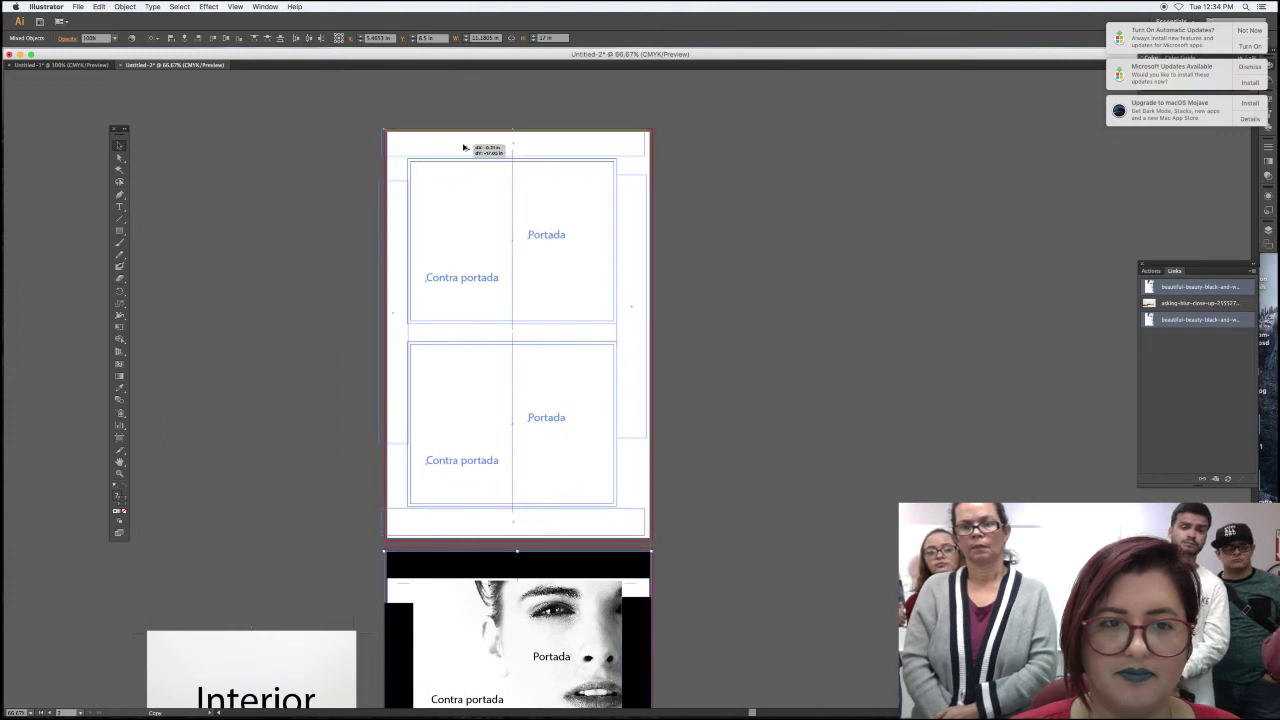
- Copy the framed face panels, labels and bars onto the top artboard, nudging them down and left
{"action": "left_click_drag", "start_coordinate": [465, 146], "coordinate": [466, 147]}
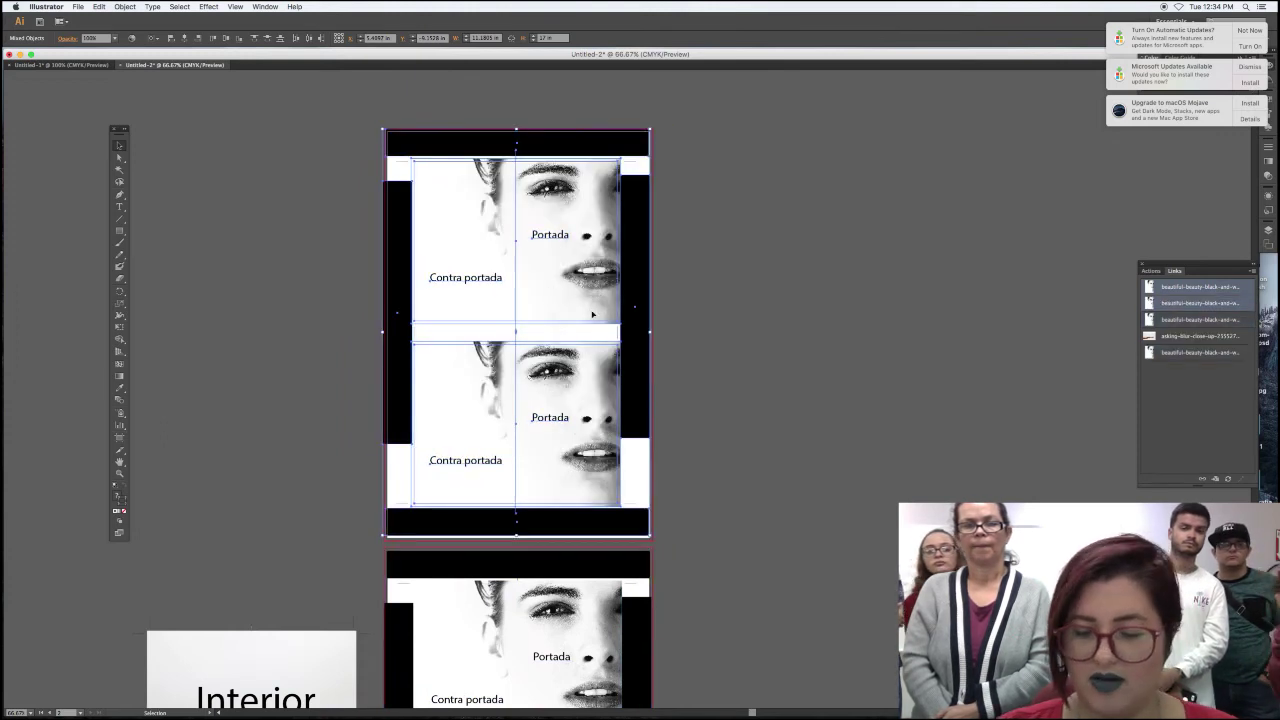
{"action": "key", "text": "Down"}
{"action": "key", "text": "Down"}
{"action": "key", "text": "Down"}
{"action": "key", "text": "Left"}
{"action": "key", "text": "Left"}
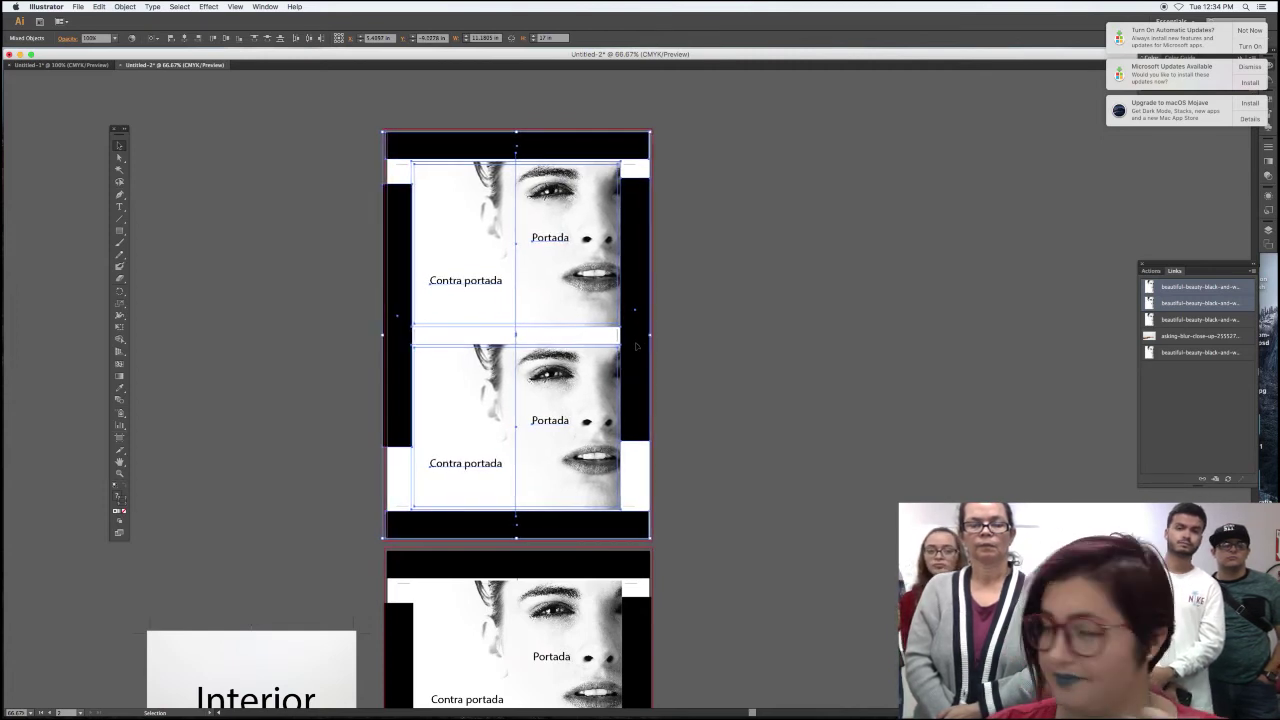
{"action": "left_click", "coordinate": [692, 353]}
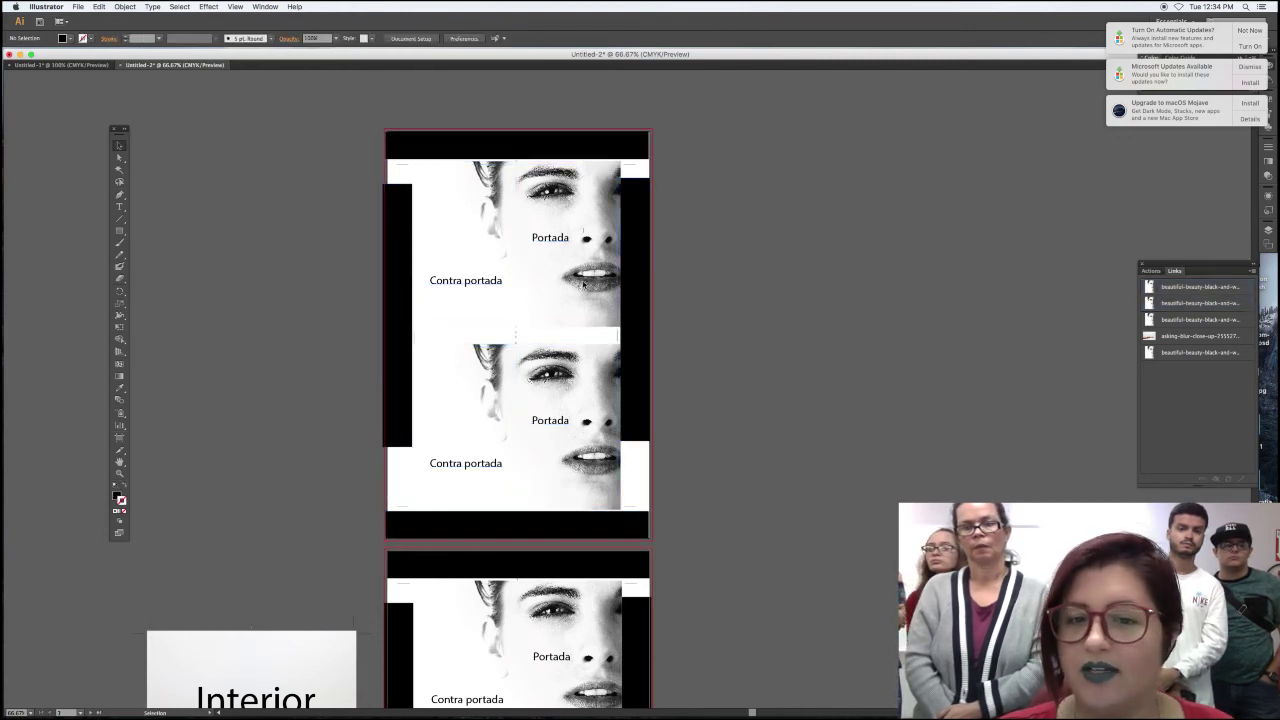
{"action": "scroll", "coordinate": [377, 456], "scroll_direction": "down", "scroll_amount": 3}
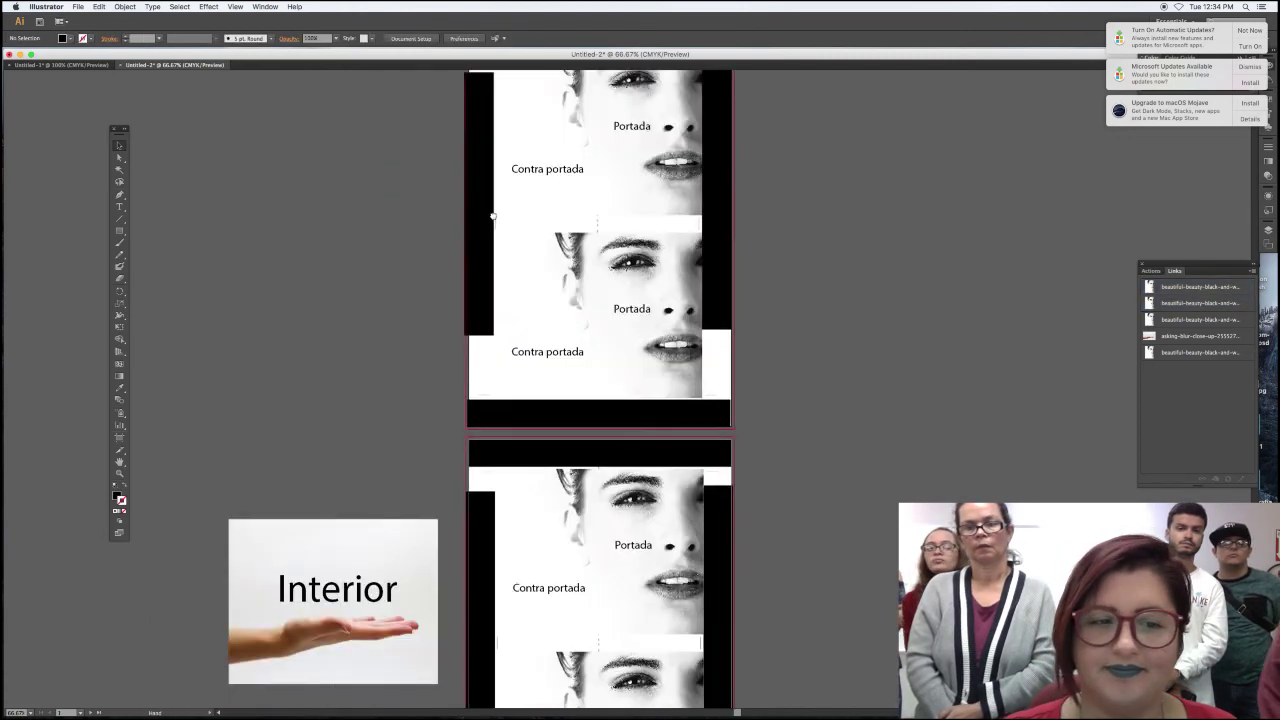
- Move the Interior hand image onto the top artboard and bring it in front of the face
{"action": "scroll", "coordinate": [299, 387], "scroll_direction": "down", "scroll_amount": 3}
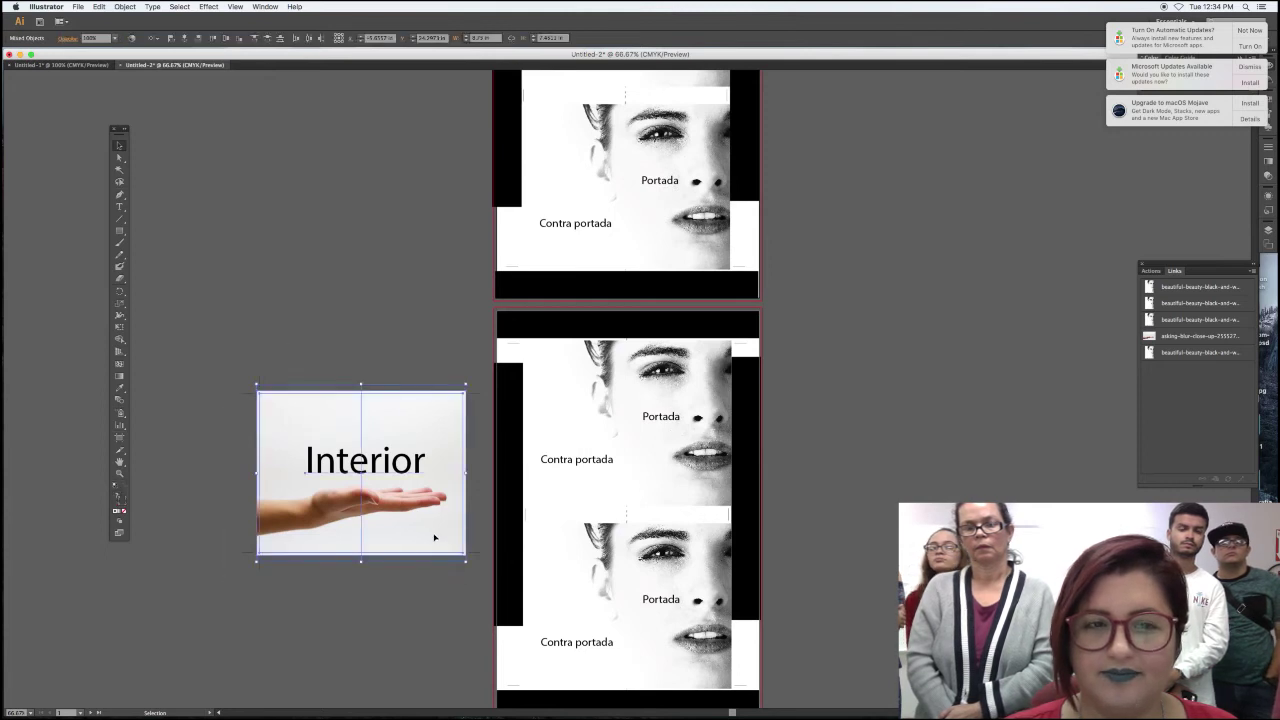
{"action": "left_click_drag", "start_coordinate": [434, 531], "coordinate": [456, 272]}
{"action": "scroll", "coordinate": [417, 392], "scroll_direction": "up", "scroll_amount": 1}
{"action": "scroll", "coordinate": [417, 392], "scroll_direction": "down", "scroll_amount": 5}
{"action": "left_click_drag", "start_coordinate": [342, 421], "coordinate": [582, 236]}
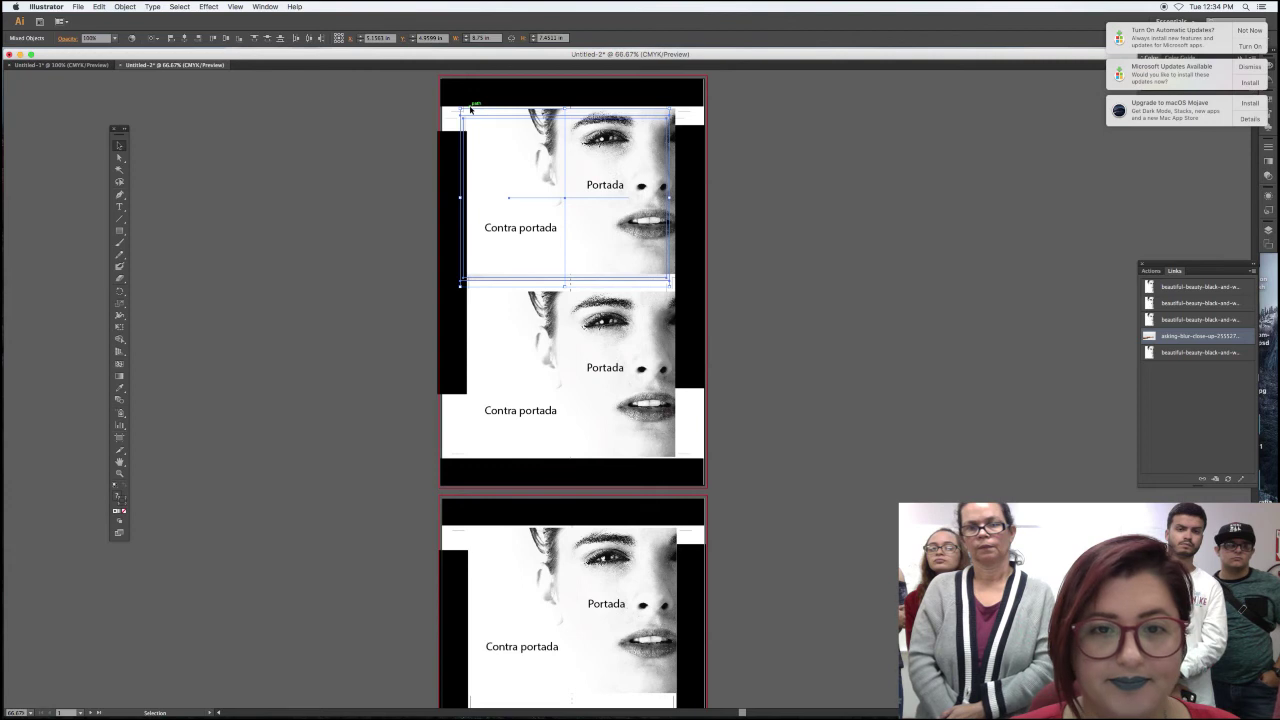
{"action": "key", "text": "super+minus"}
{"action": "key", "text": "super+equal"}
{"action": "key", "text": "super+equal"}
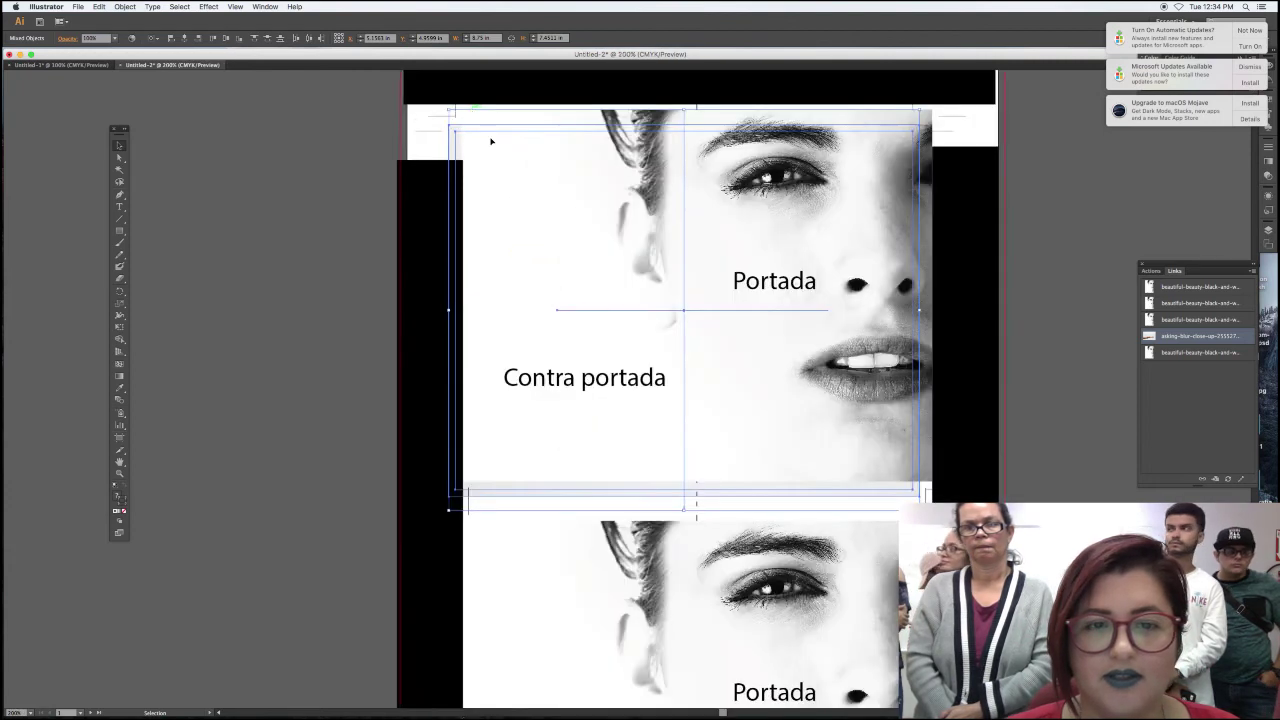
{"action": "right_click", "coordinate": [508, 151]}
{"action": "left_click", "coordinate": [627, 234]}
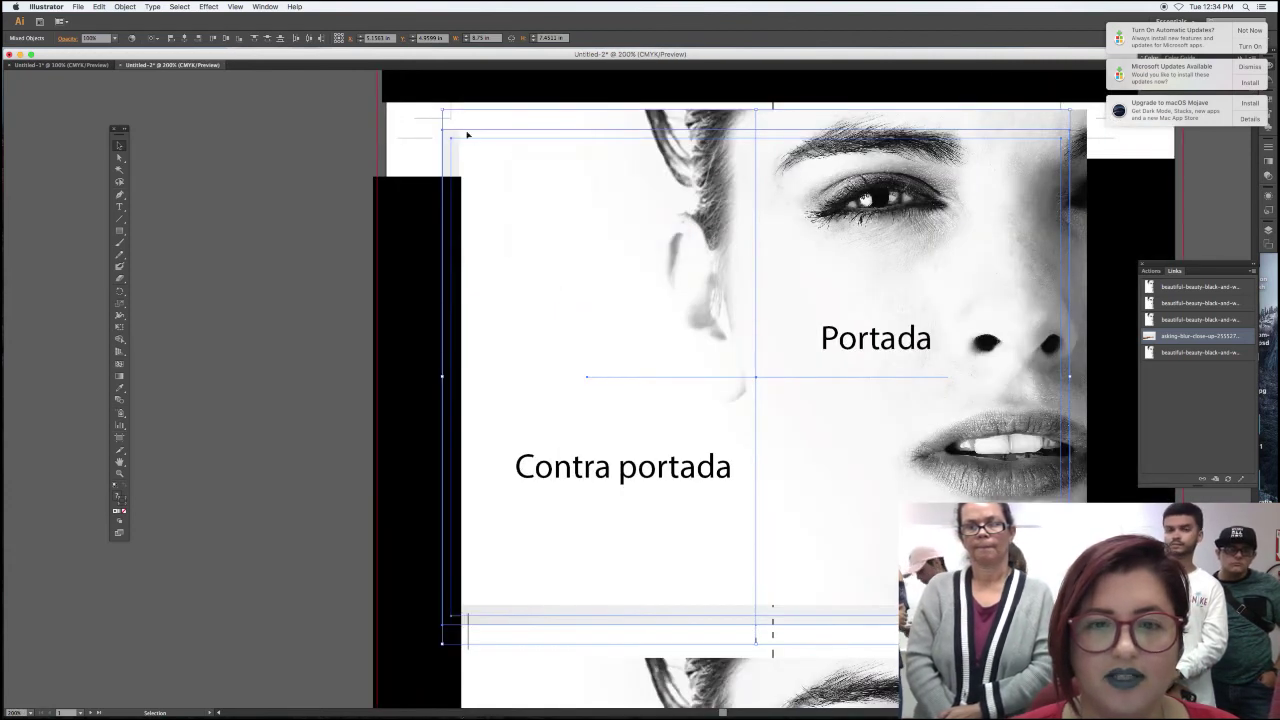
{"action": "key", "text": "super+equal"}
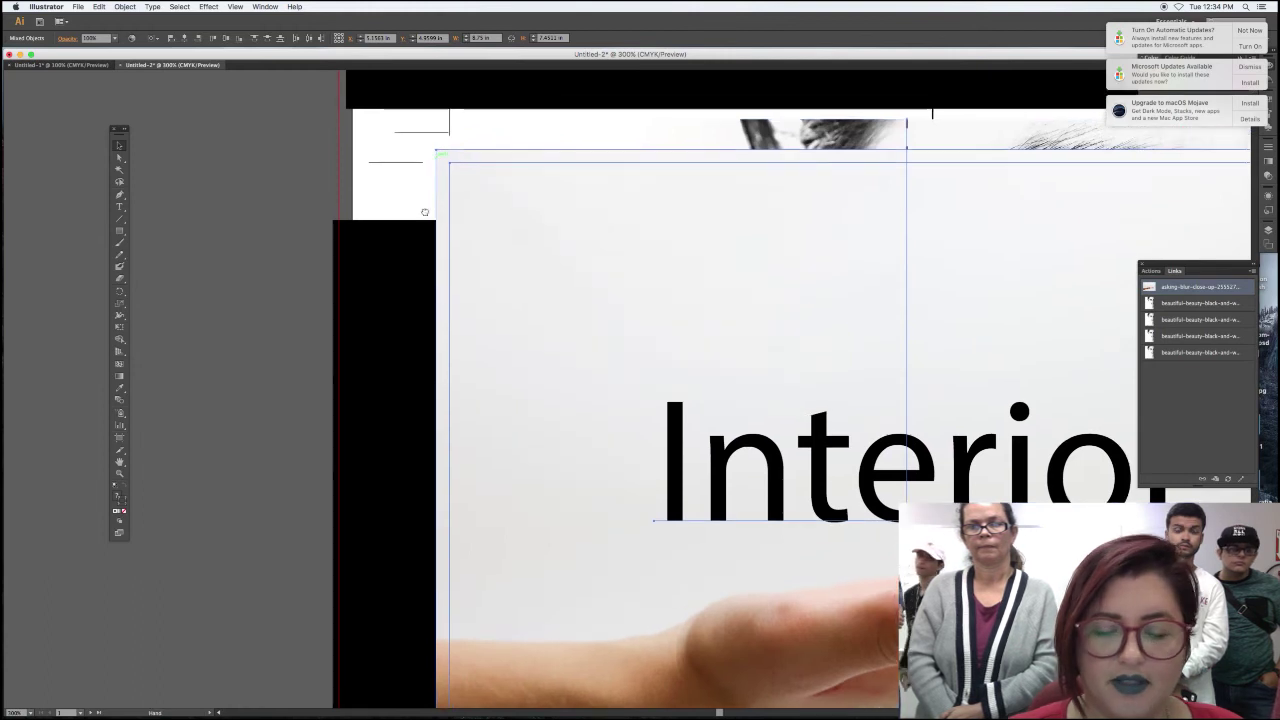
{"action": "scroll", "coordinate": [440, 180], "scroll_direction": "up", "scroll_amount": 3}
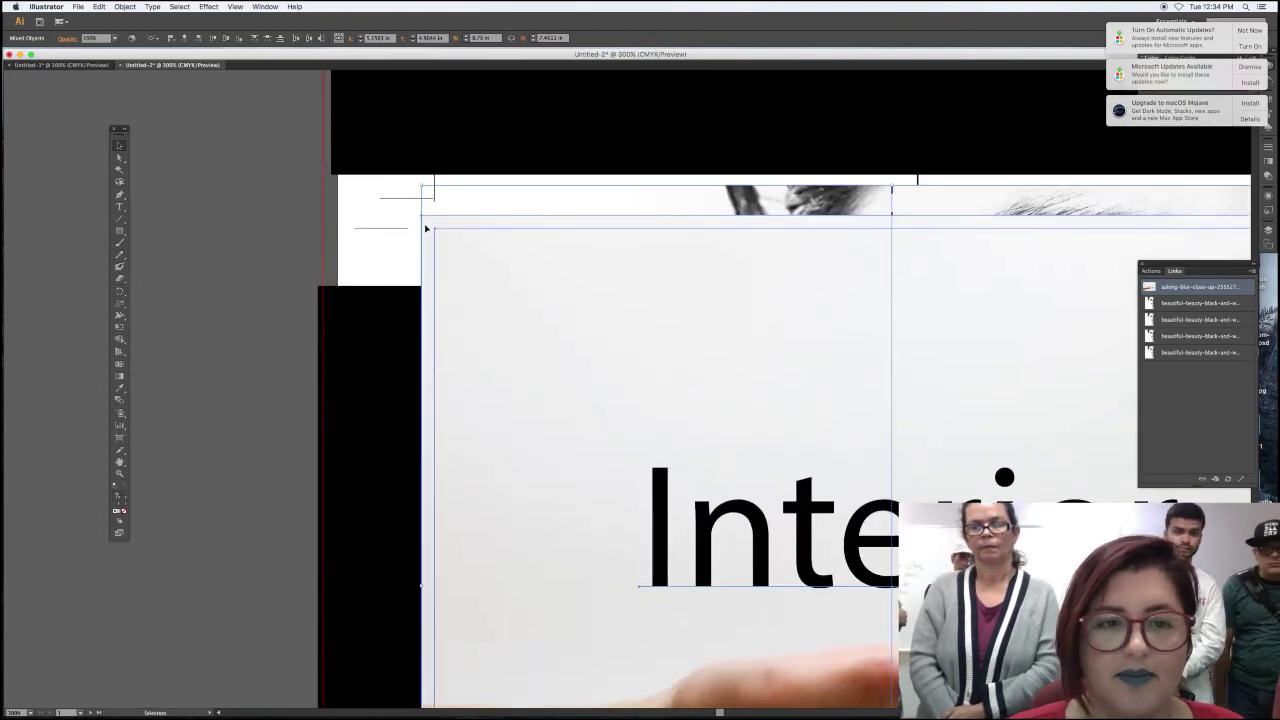
- Nudge the Interior panel up and right against the crop marks, then zoom out
{"action": "key", "text": "Up"}
{"action": "key", "text": "Right"}
{"action": "key", "text": "Right"}
{"action": "key", "text": "Right"}
{"action": "key", "text": "Right"}
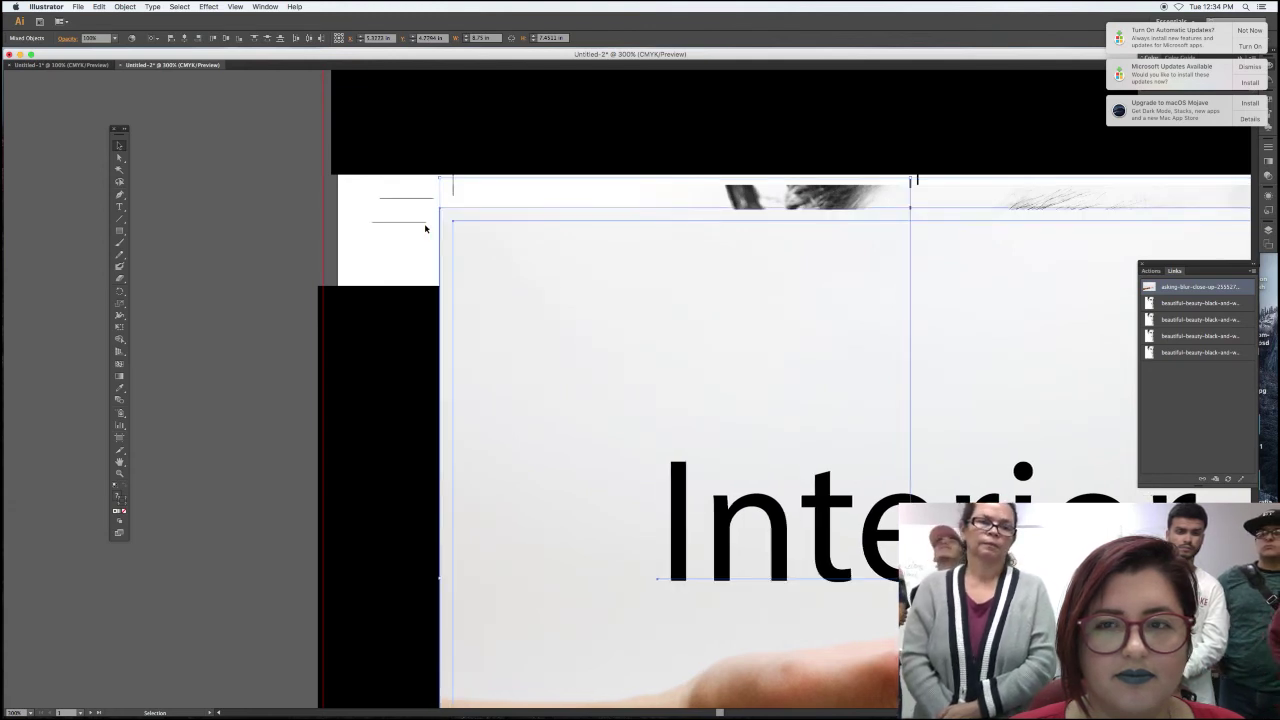
{"action": "key", "text": "Up"}
{"action": "key", "text": "Up"}
{"action": "key", "text": "Right"}
{"action": "key", "text": "Up"}
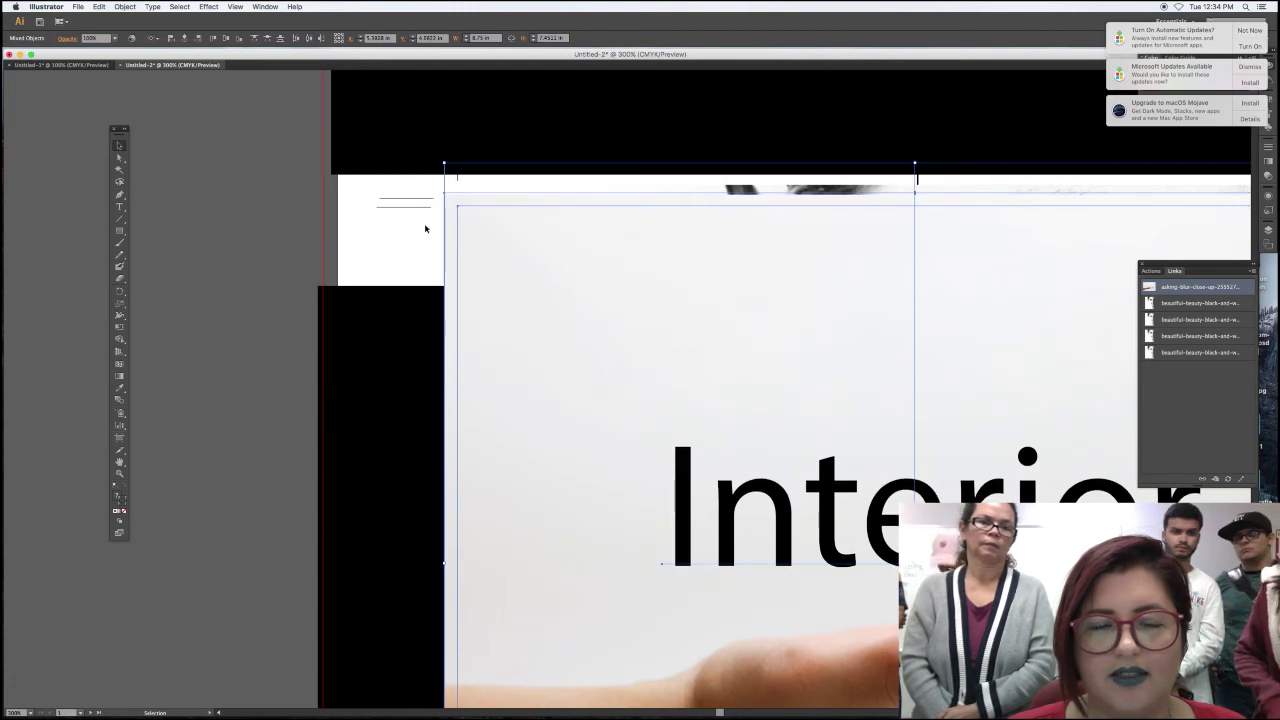
{"action": "key", "text": "Up"}
{"action": "key", "text": "Up"}
{"action": "key", "text": "Right"}
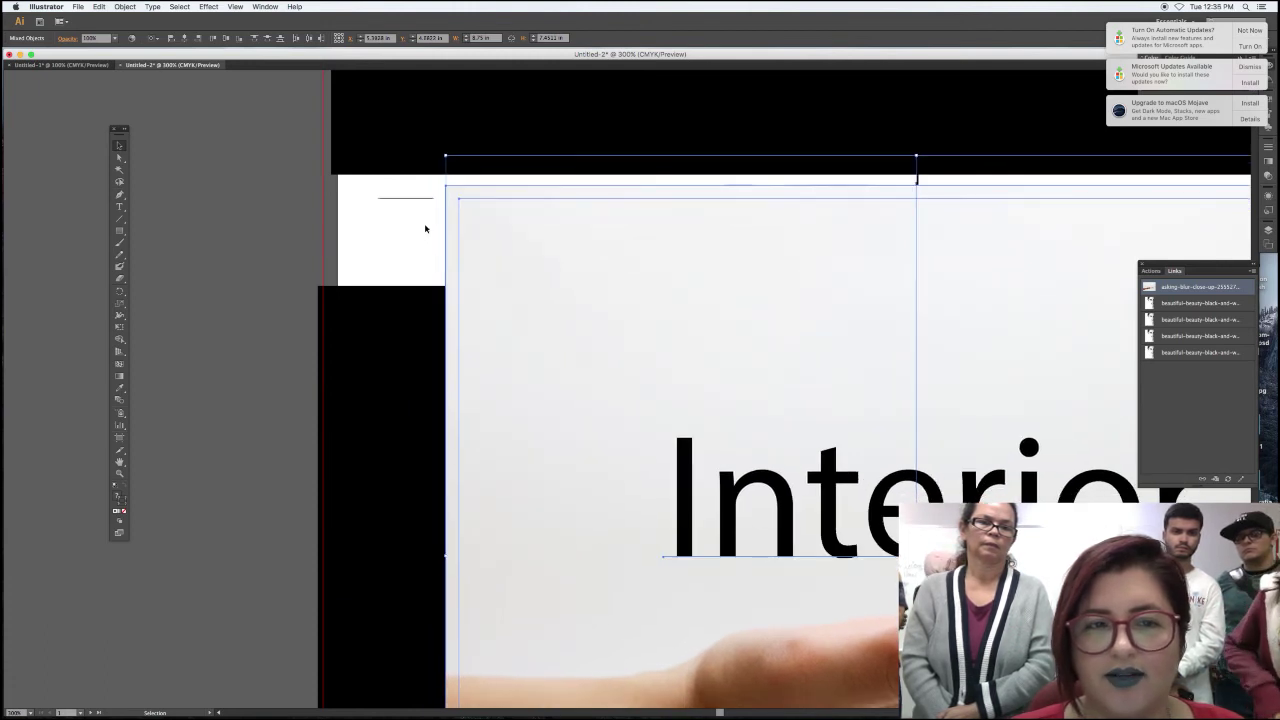
{"action": "key", "text": "Up"}
{"action": "key", "text": "Up"}
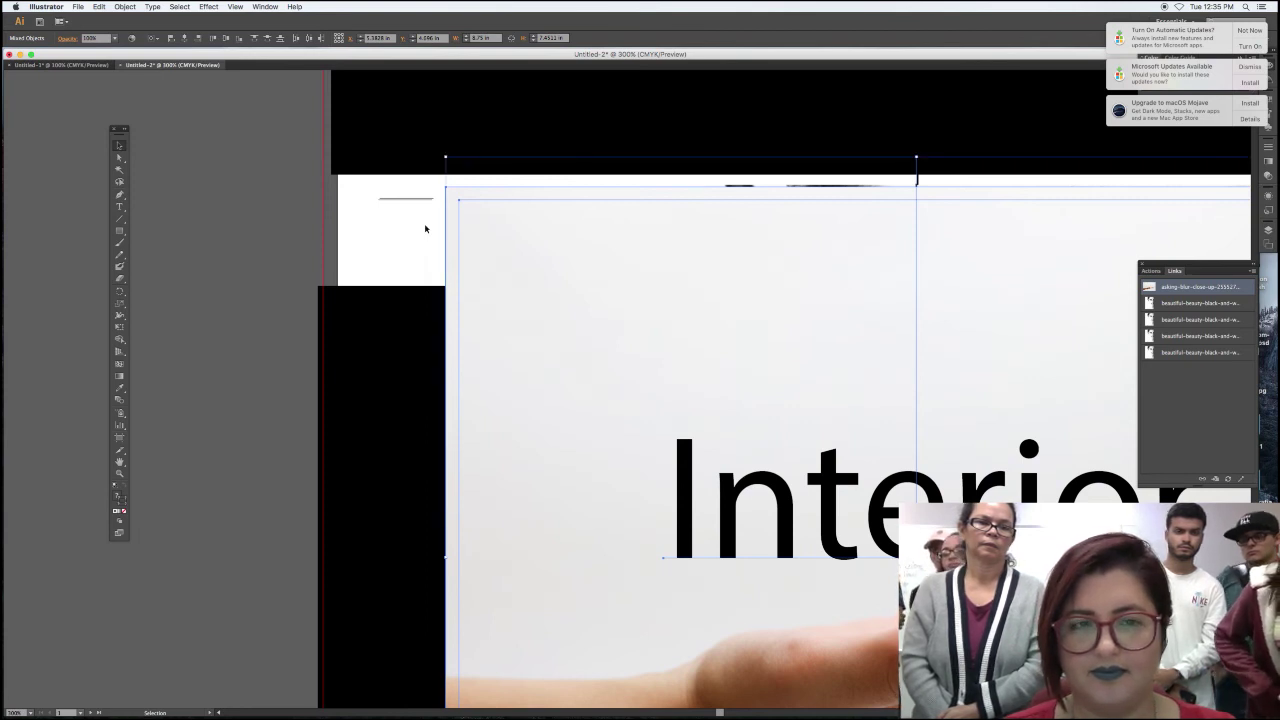
{"action": "key", "text": "Down"}
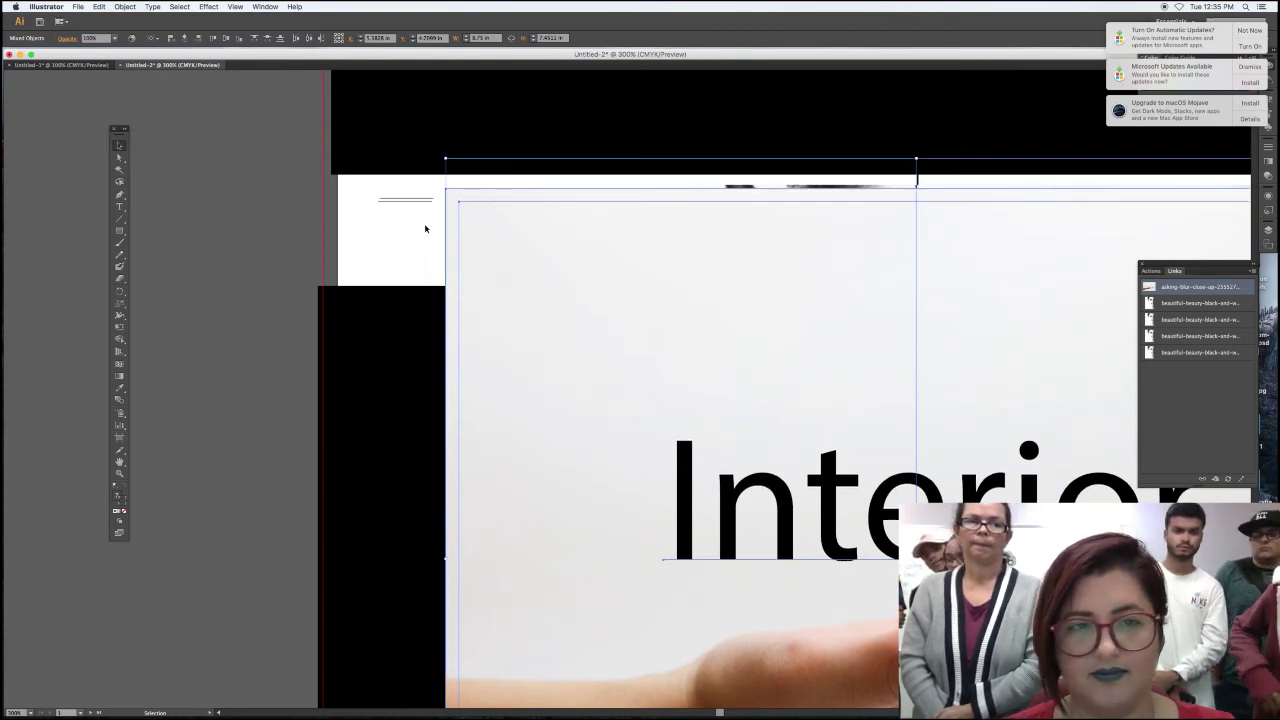
{"action": "key", "text": "Down"}
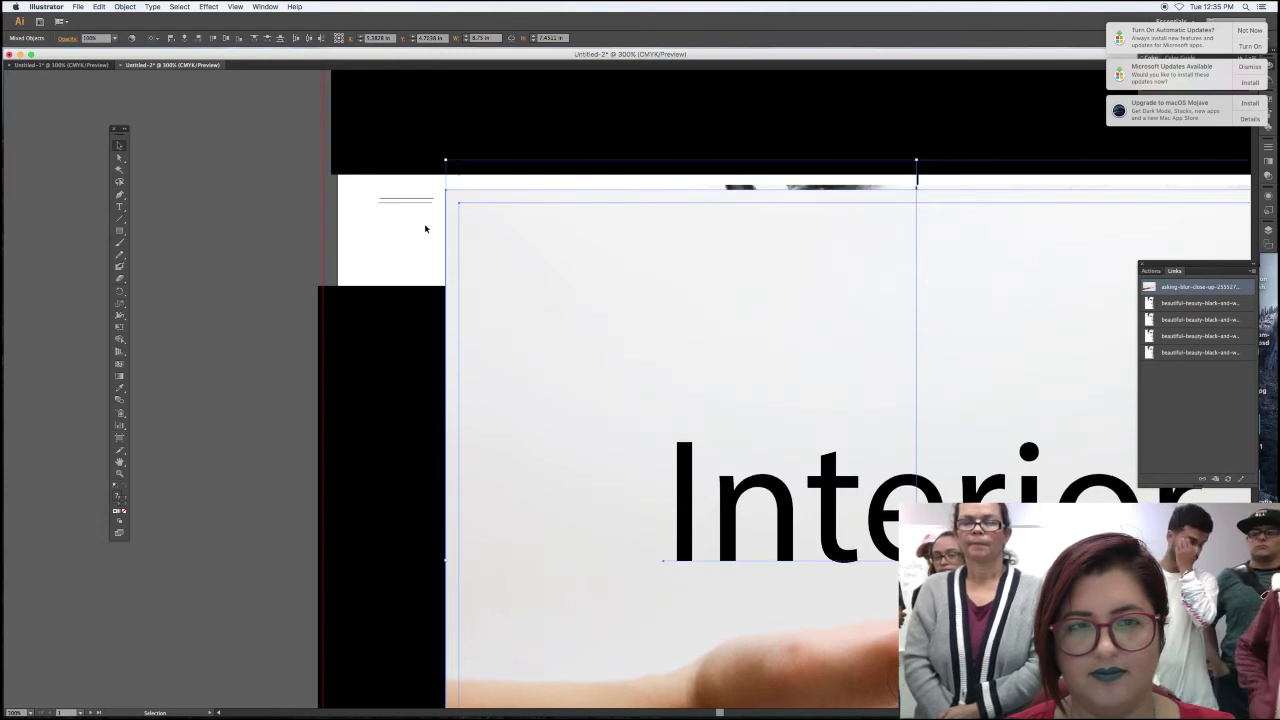
{"action": "key", "text": "Down"}
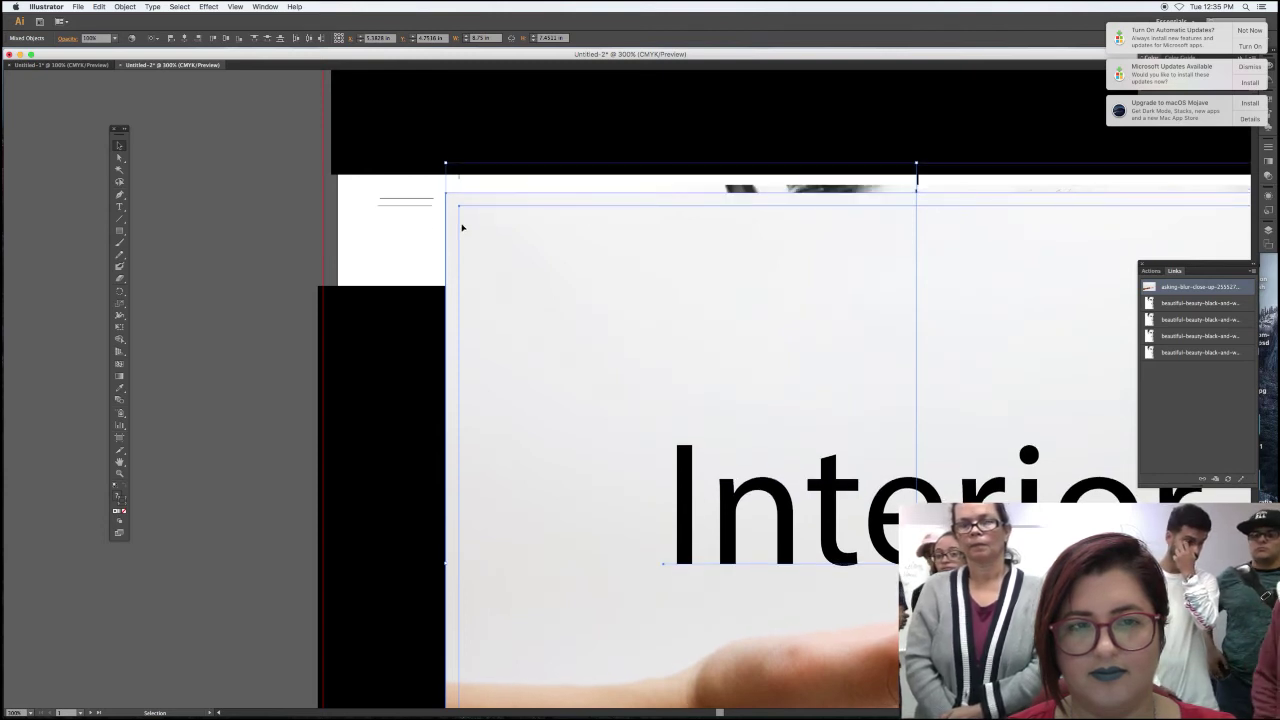
{"action": "key", "text": "Up"}
{"action": "key", "text": "Up"}
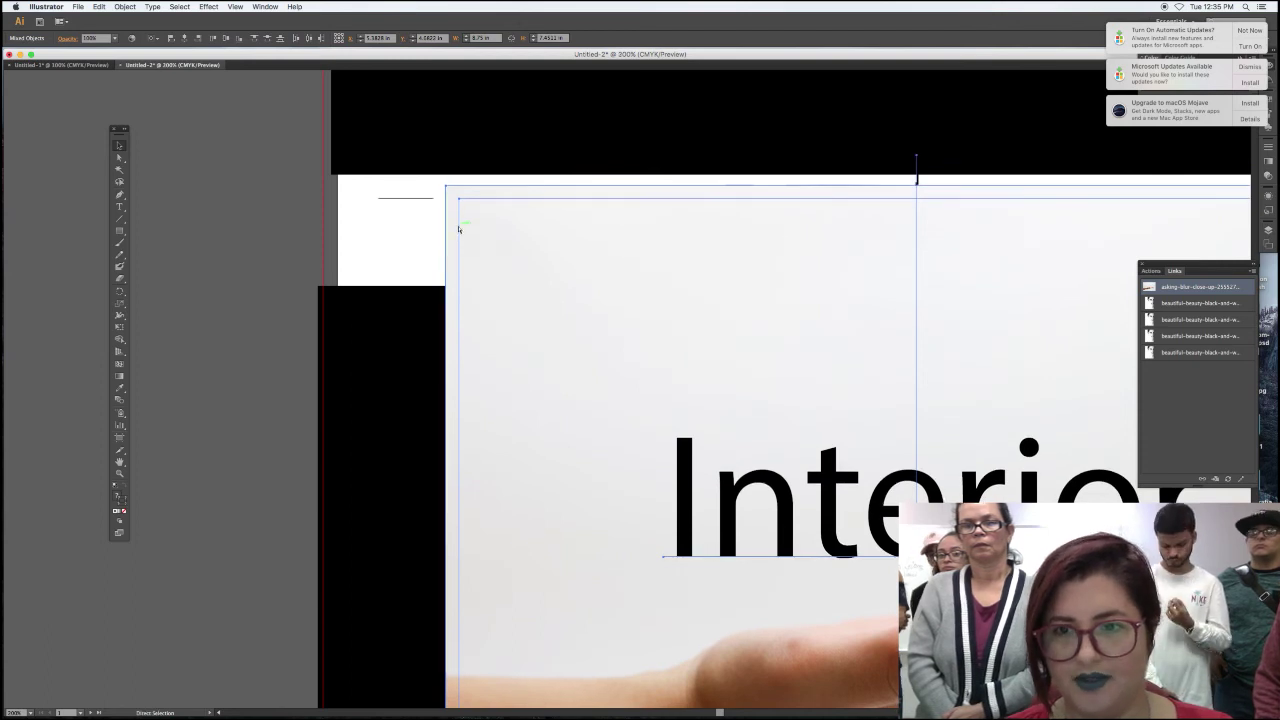
{"action": "key", "text": "ctrl+minus"}
{"action": "key", "text": "ctrl+minus"}
{"action": "key", "text": "ctrl+minus"}
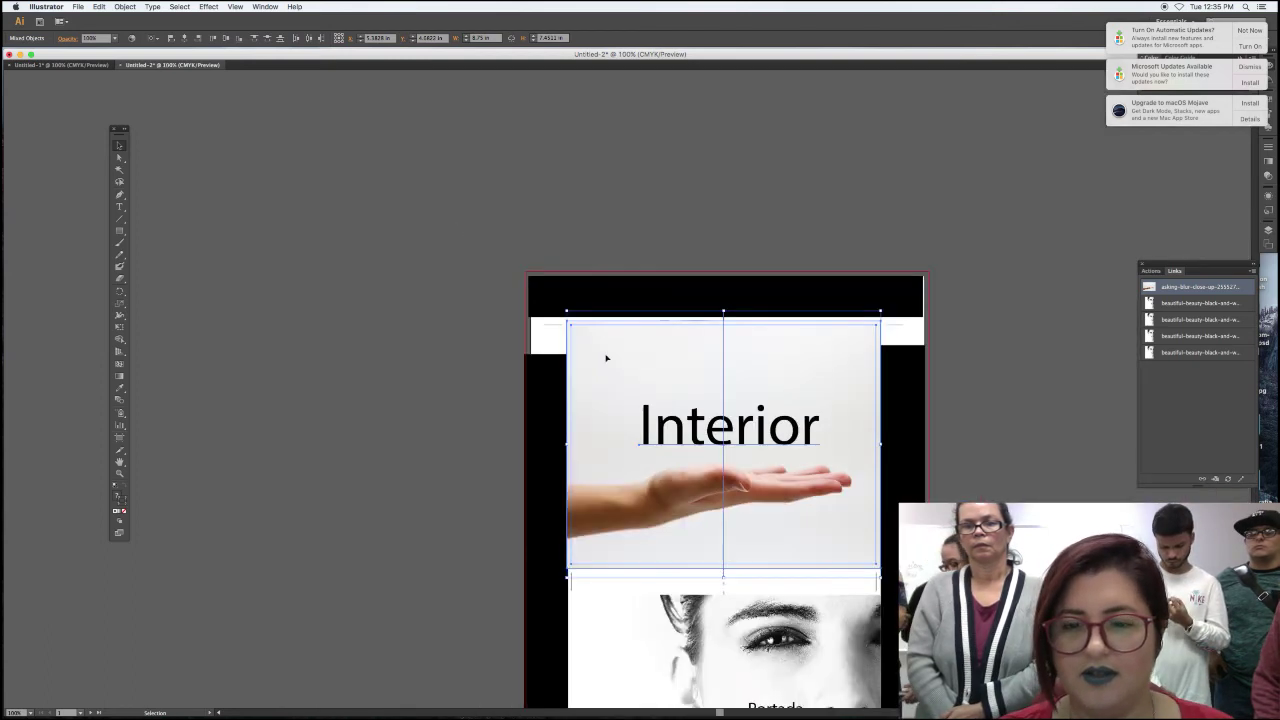
- Duplicate the Interior panel down over the lower face image
{"action": "scroll", "coordinate": [541, 191], "scroll_direction": "down", "scroll_amount": 2}
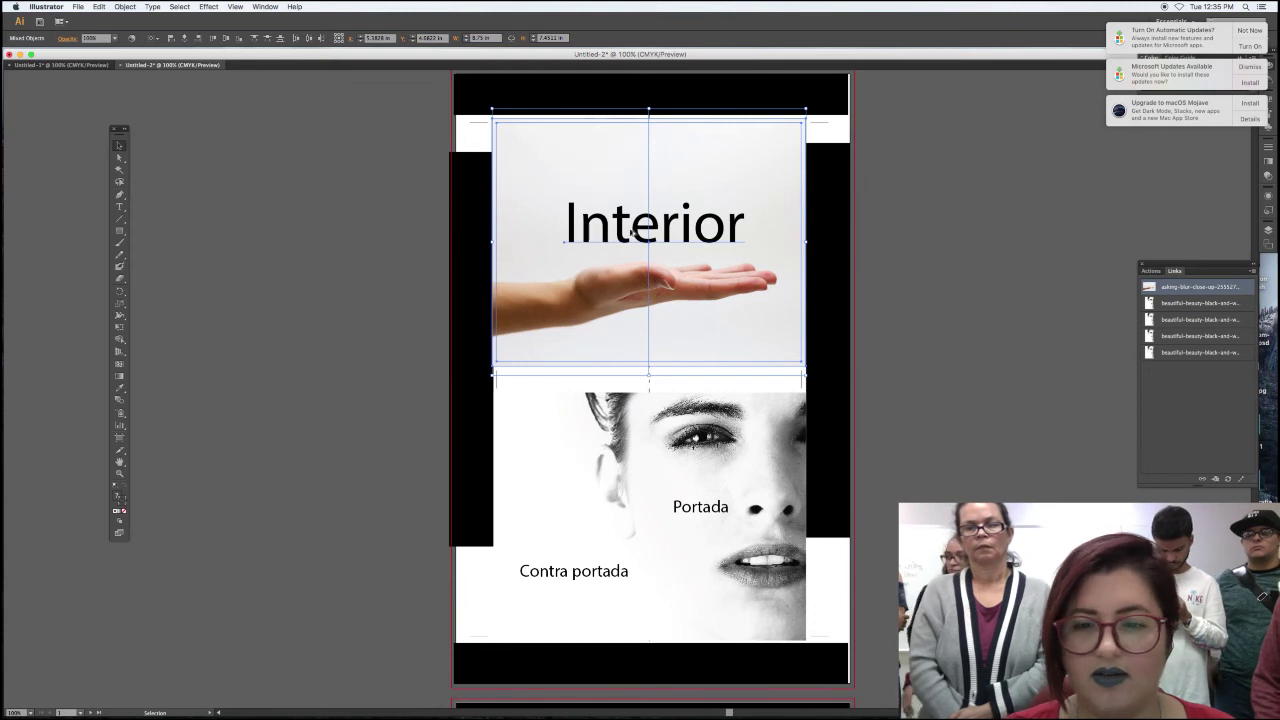
{"action": "left_click_drag", "start_coordinate": [649, 351], "coordinate": [653, 628]}
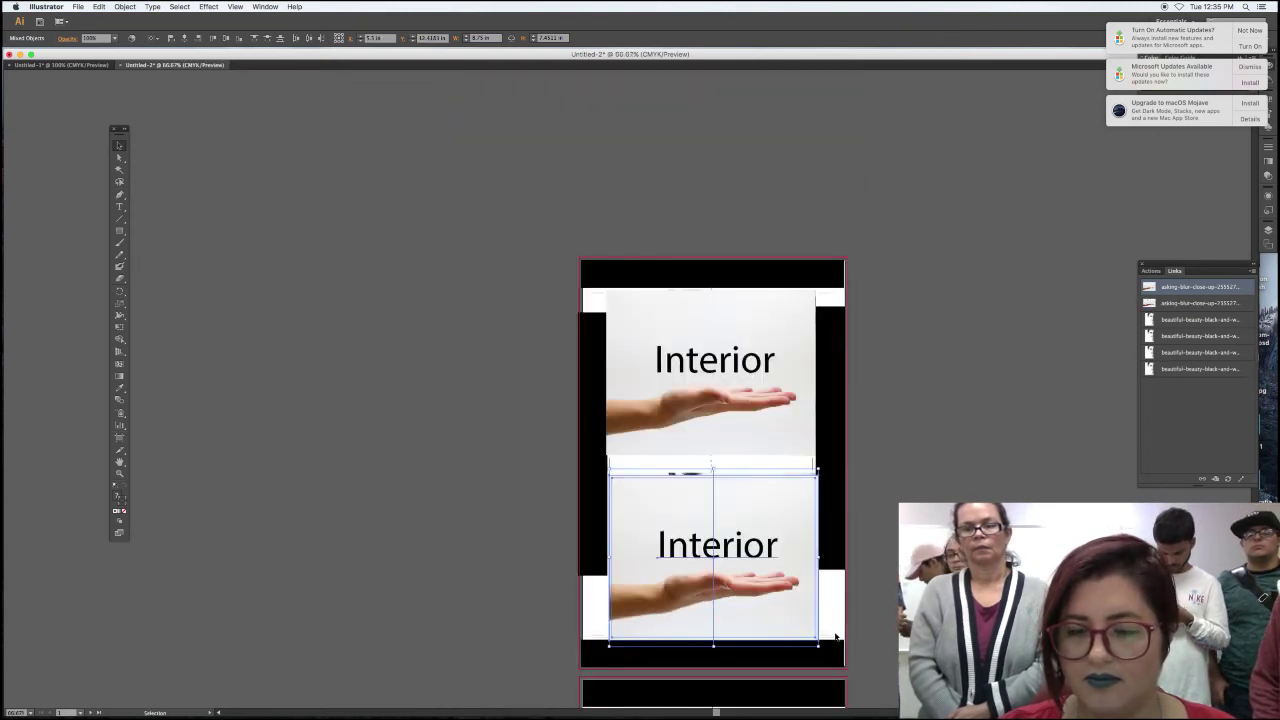
{"action": "scroll", "coordinate": [836, 635], "scroll_direction": "up", "scroll_amount": 1}
{"action": "scroll", "coordinate": [834, 637], "scroll_direction": "up", "scroll_amount": 1}
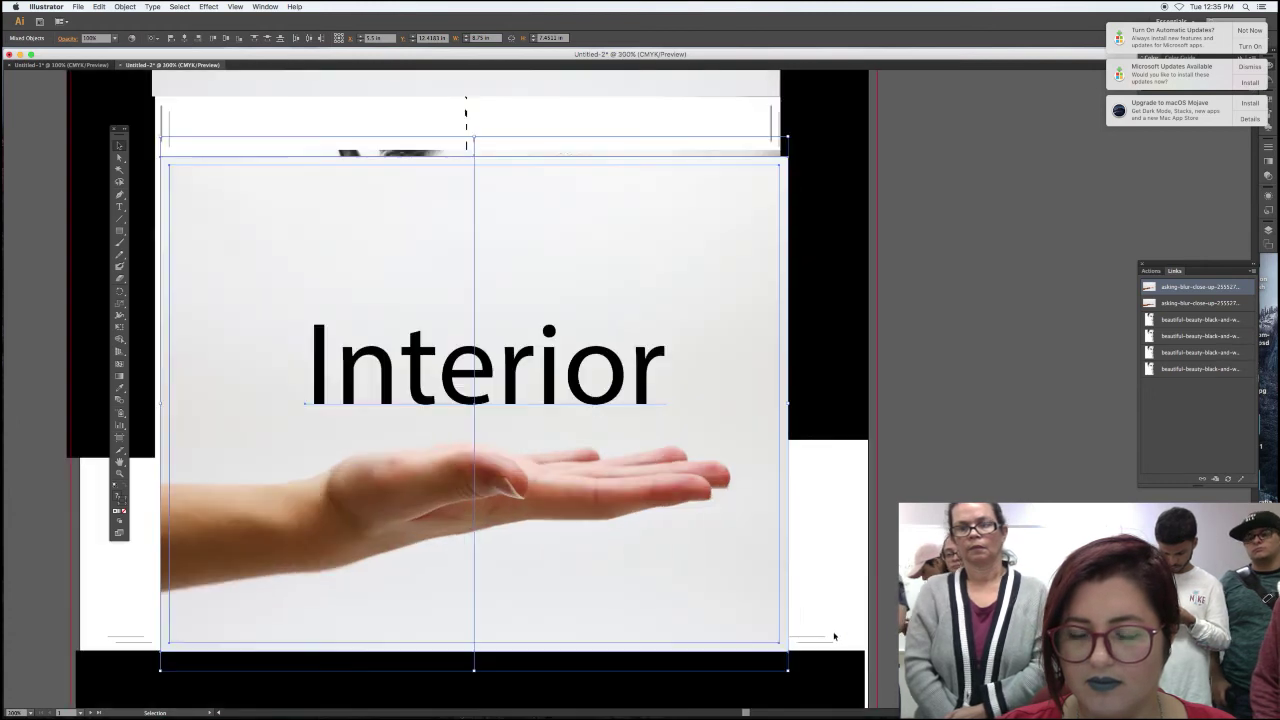
{"action": "scroll", "coordinate": [834, 620], "scroll_direction": "up", "scroll_amount": 1}
{"action": "scroll", "coordinate": [834, 580], "scroll_direction": "down", "scroll_amount": 1}
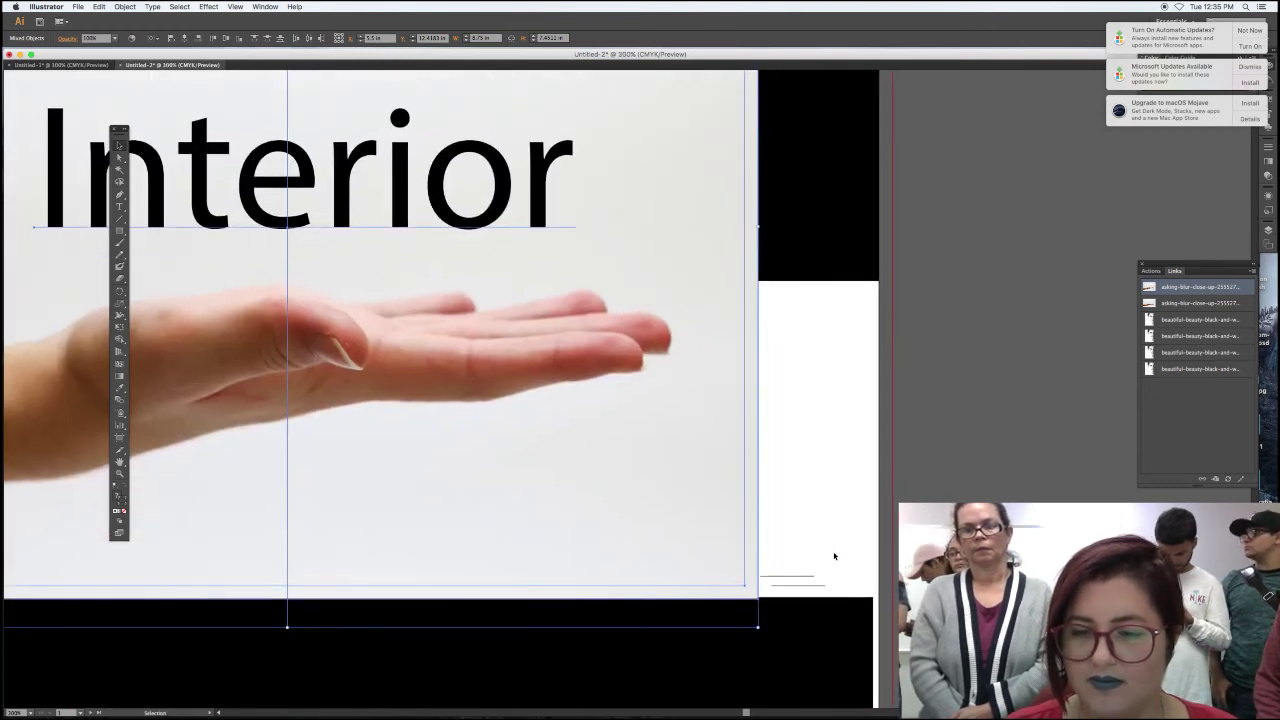
- Nudge the copied Interior panel left and up into alignment, then zoom out to see both
{"action": "key", "text": "Left"}
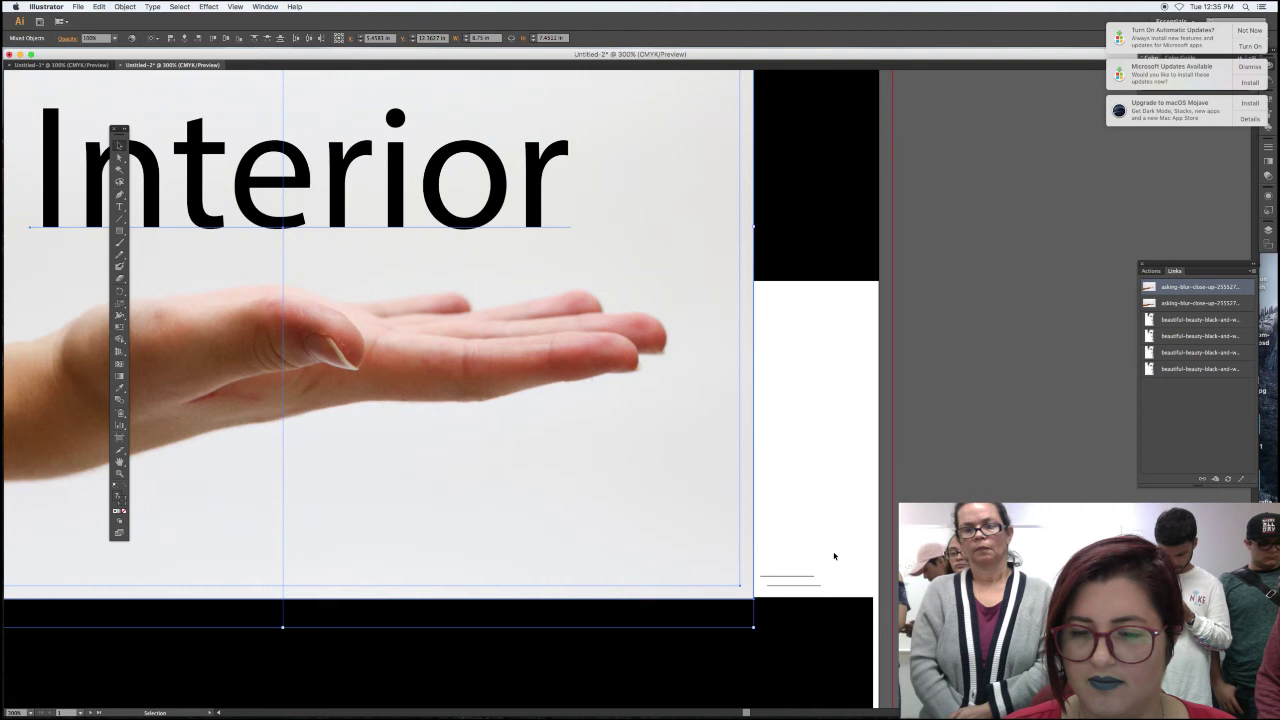
{"action": "key", "text": "Left"}
{"action": "key", "text": "Up"}
{"action": "key", "text": "Left"}
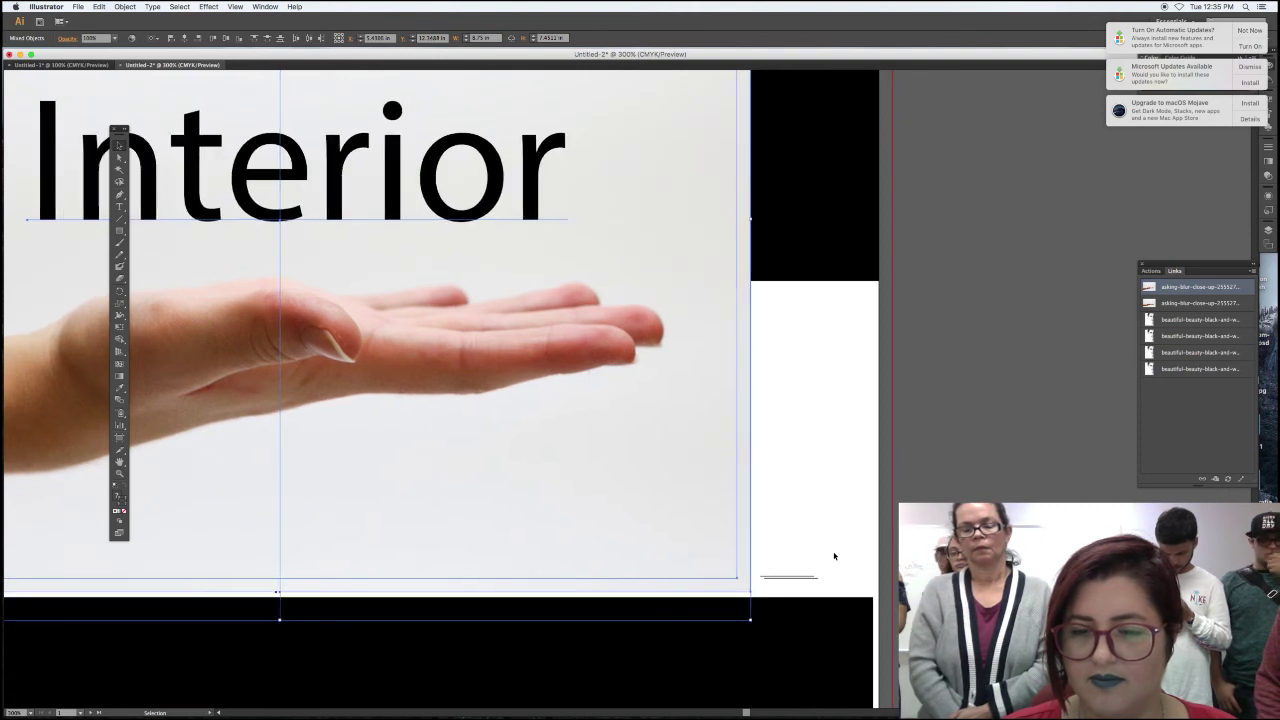
{"action": "key", "text": "Left"}
{"action": "key", "text": "Up"}
{"action": "key", "text": "Left"}
{"action": "key", "text": "a"}
{"action": "key", "text": "ctrl+minus"}
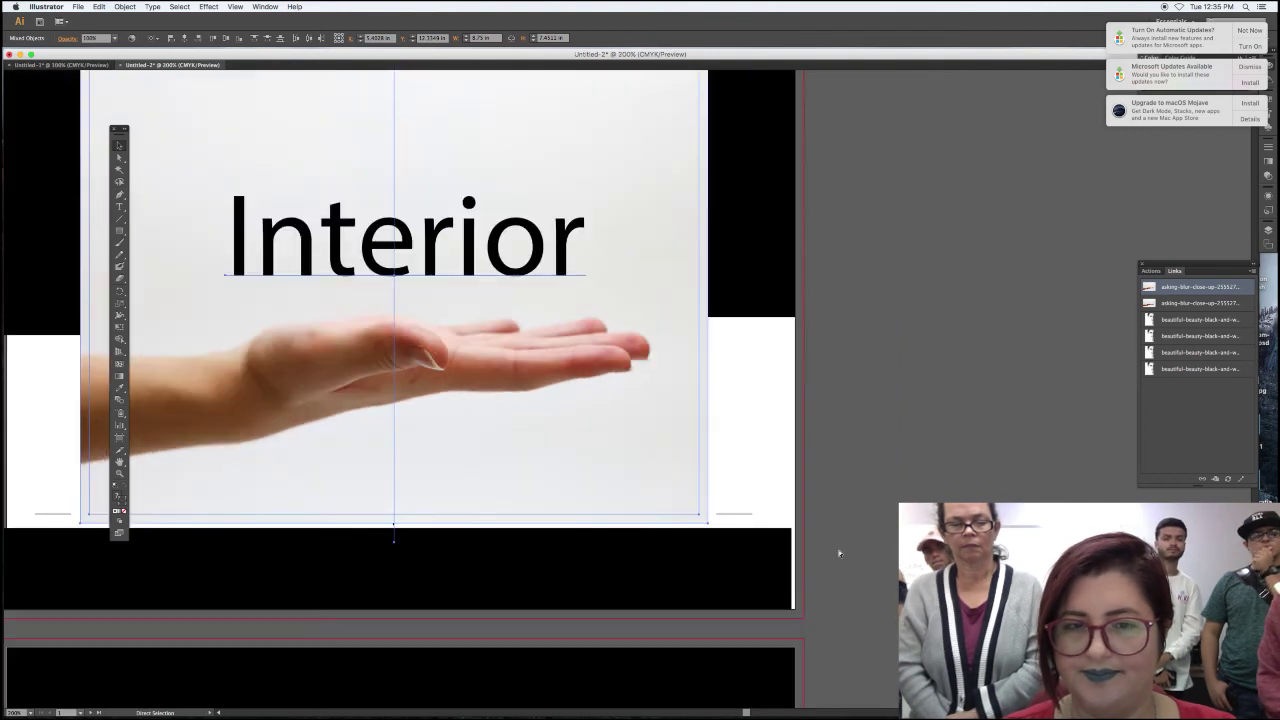
{"action": "key", "text": "ctrl+minus"}
{"action": "key", "text": "ctrl+minus"}
{"action": "key", "text": "ctrl+minus"}
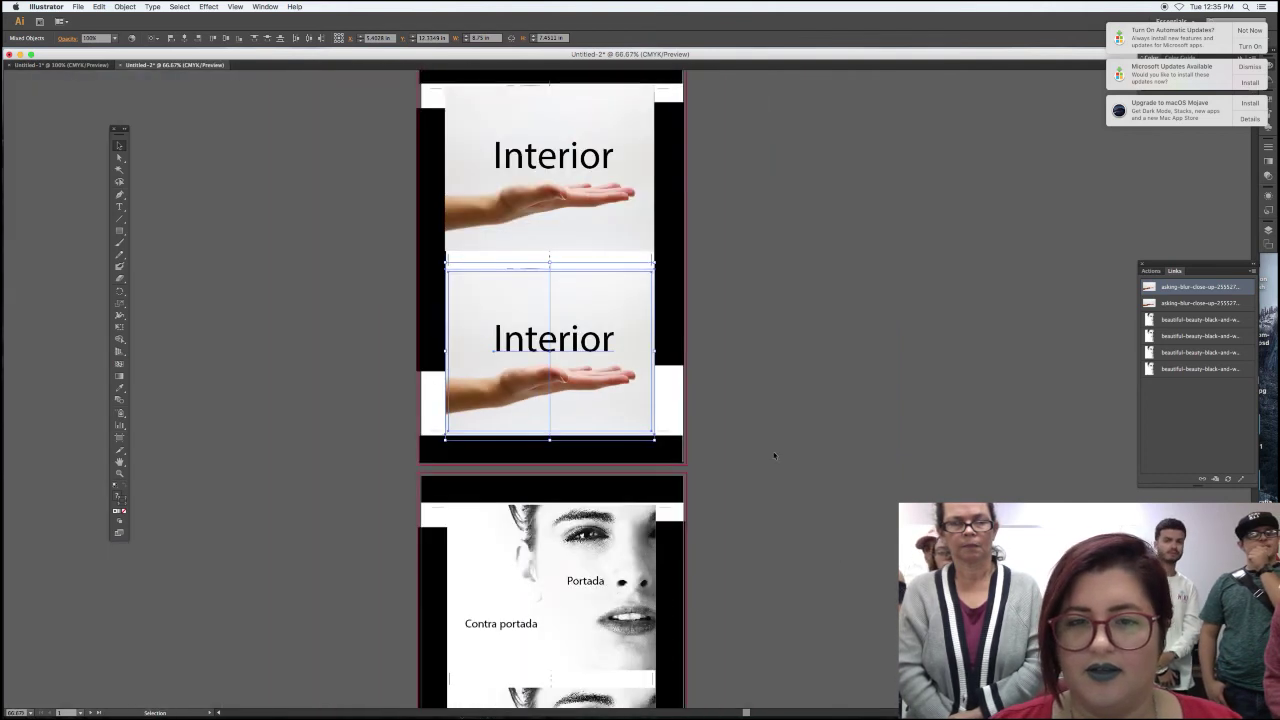
- Rearrange the hand panels and face images on the top artboard so the Interior panels show
{"action": "scroll", "coordinate": [770, 440], "scroll_direction": "up", "scroll_amount": 2}
{"action": "key", "text": "v"}
{"action": "left_click", "coordinate": [760, 505]}
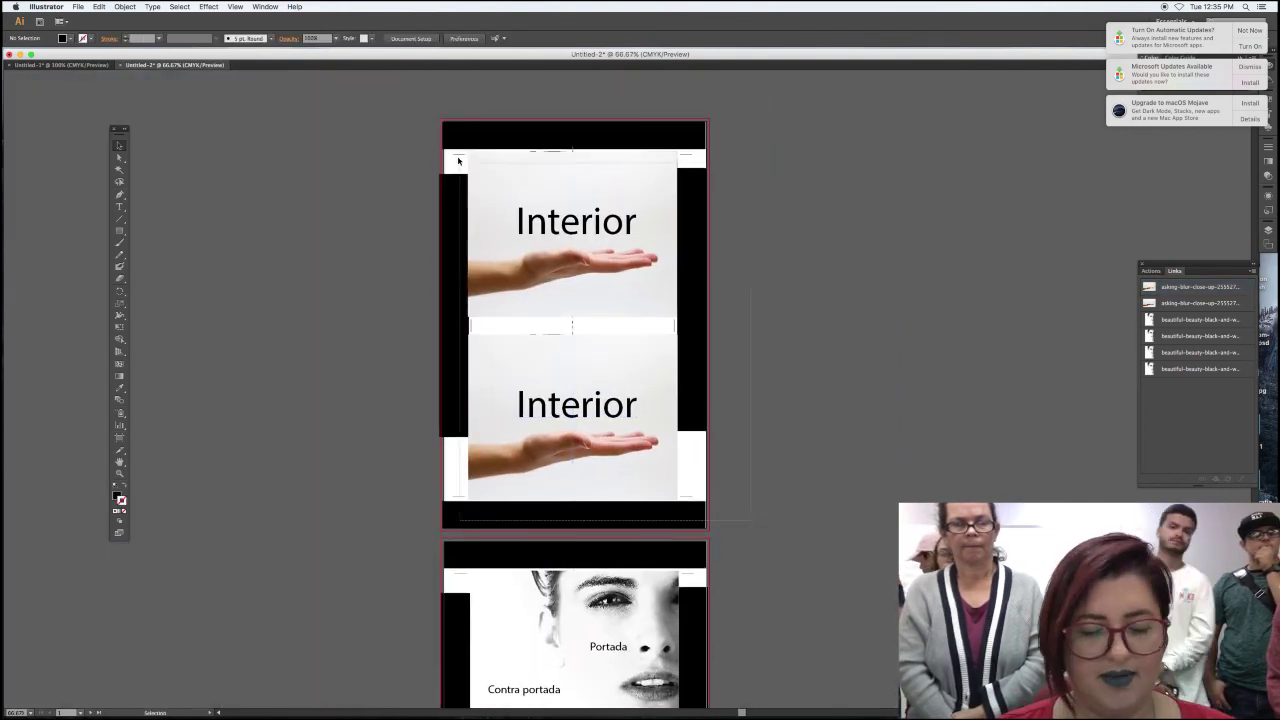
{"action": "left_click", "coordinate": [449, 144]}
{"action": "key", "text": "ctrl+z"}
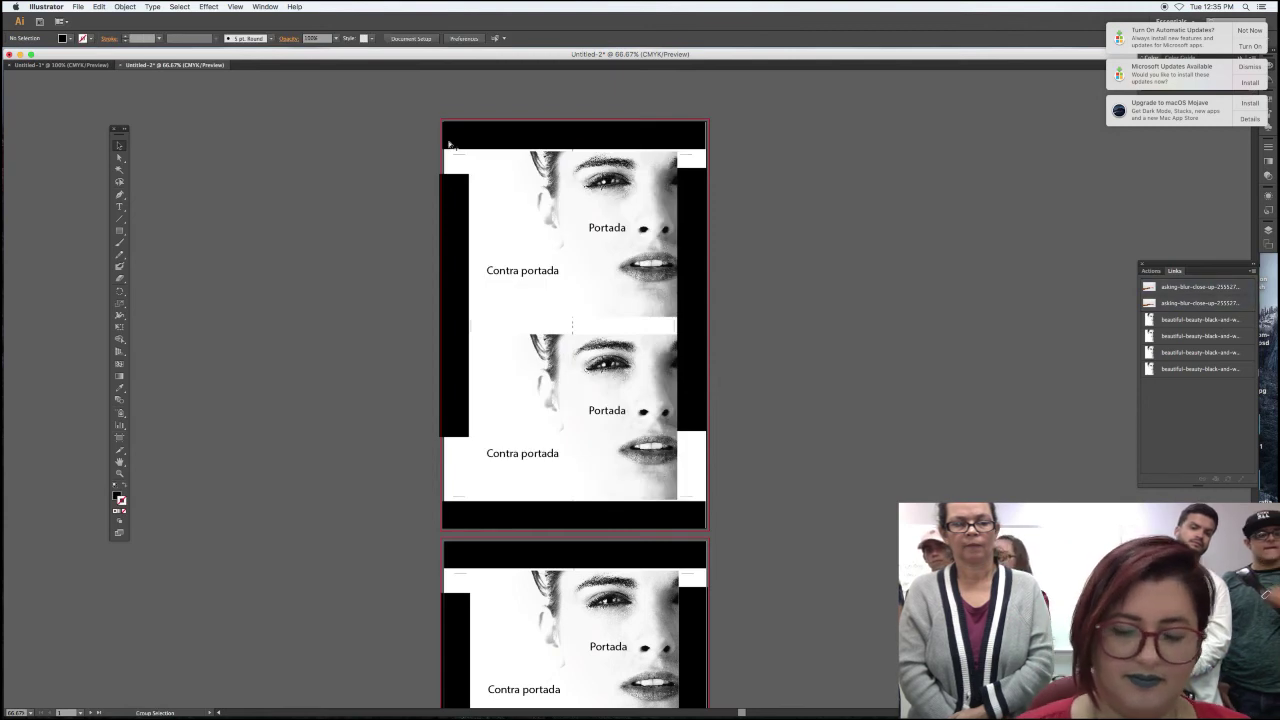
{"action": "left_click", "coordinate": [449, 144]}
{"action": "key", "text": "ctrl+shift+z"}
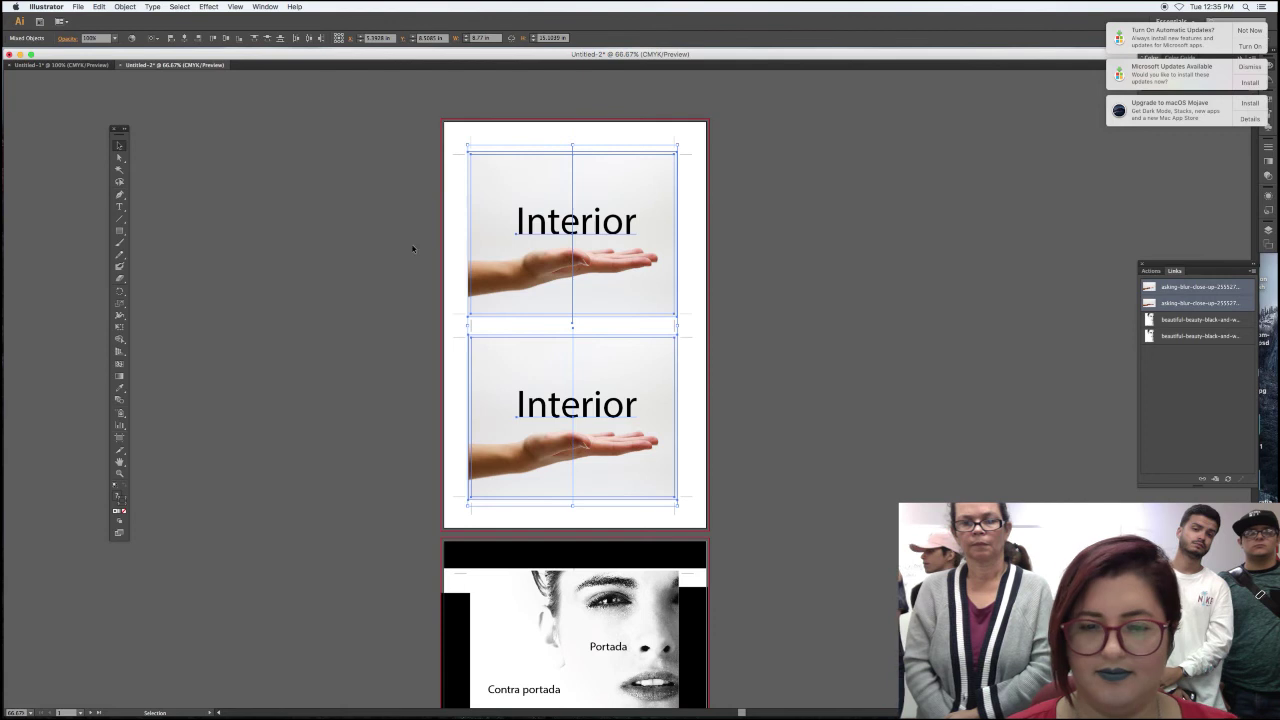
- Delete the top, right, left and bottom black bars from the lower artboard, then view both artboards
{"action": "left_click", "coordinate": [414, 246]}
{"action": "key", "text": "ctrl+minus"}
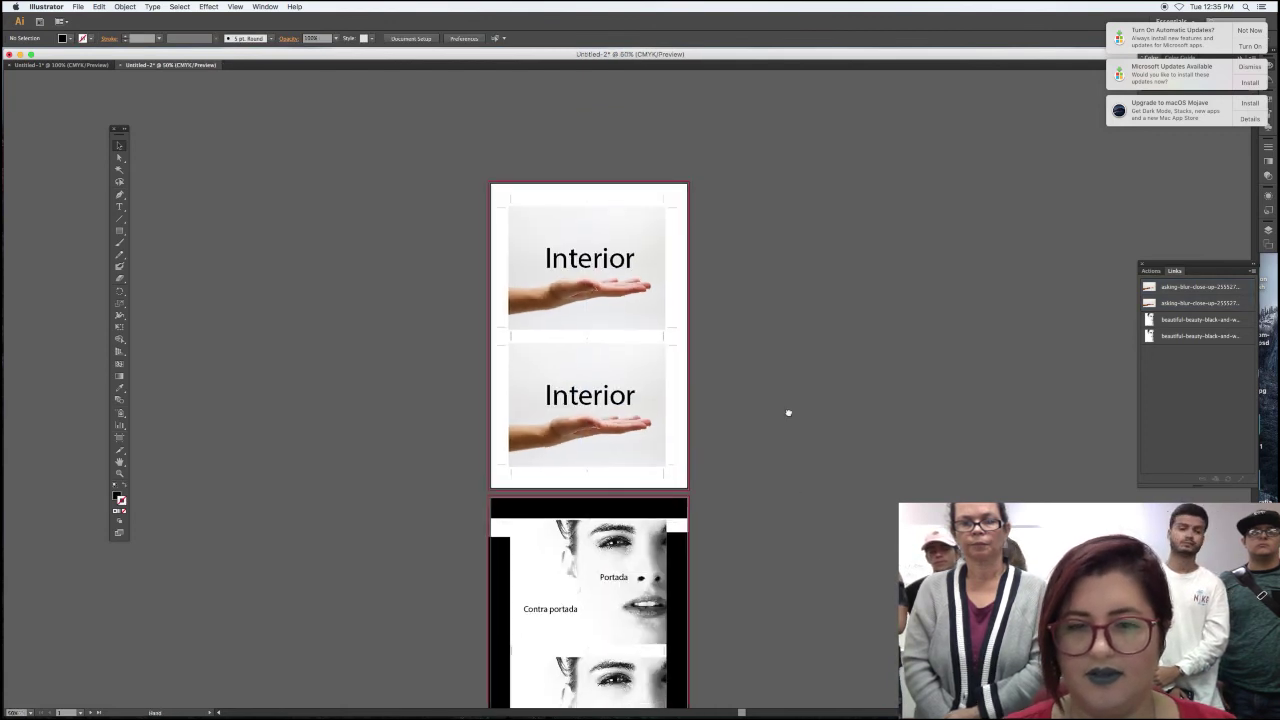
{"action": "scroll", "coordinate": [789, 411], "scroll_direction": "down", "scroll_amount": 5}
{"action": "left_click", "coordinate": [648, 310]}
{"action": "key", "text": "Delete"}
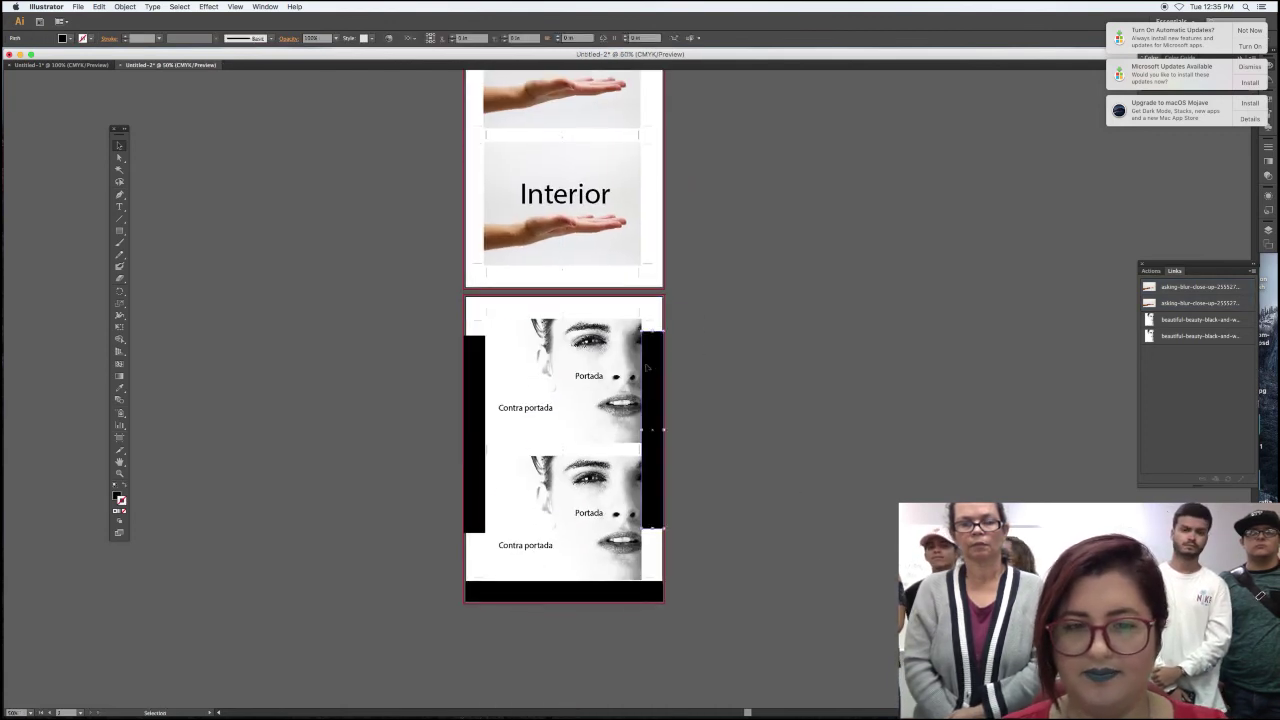
{"action": "left_click", "coordinate": [650, 420]}
{"action": "key", "text": "Delete"}
{"action": "left_click", "coordinate": [474, 430]}
{"action": "key", "text": "Delete"}
{"action": "left_click", "coordinate": [580, 595]}
{"action": "key", "text": "Delete"}
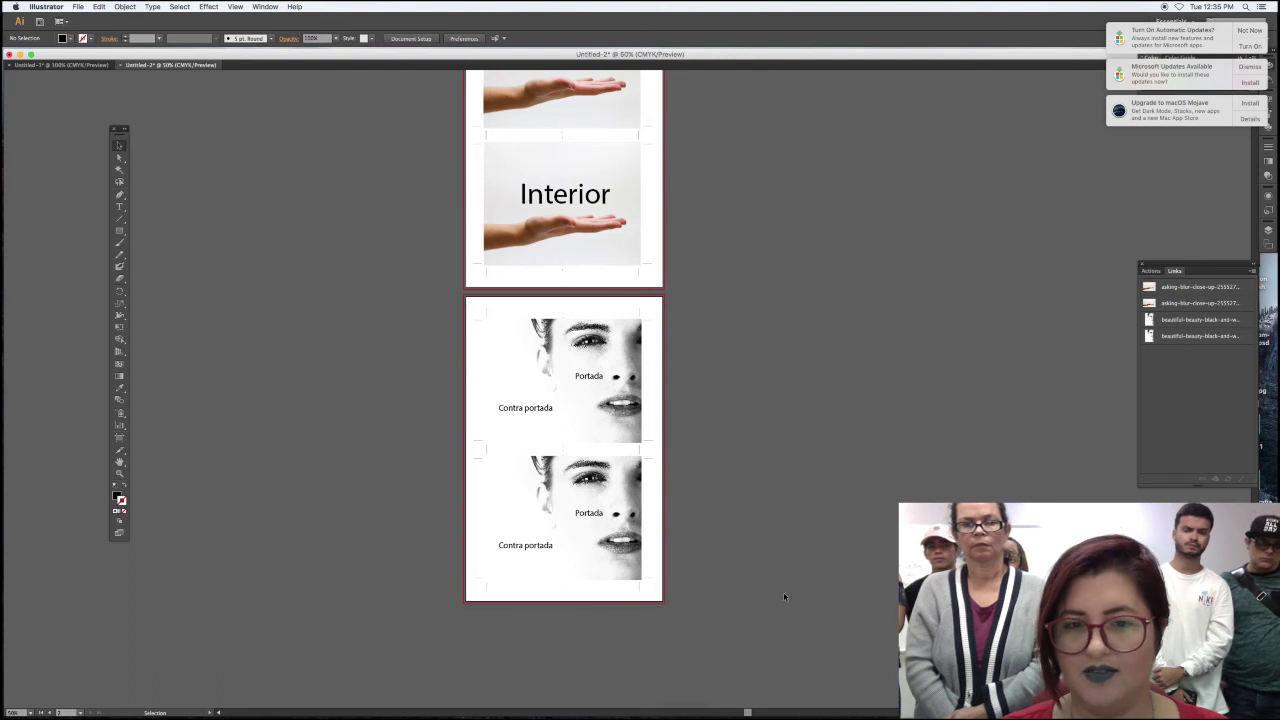
{"action": "left_click_drag", "start_coordinate": [789, 483], "coordinate": [788, 540]}
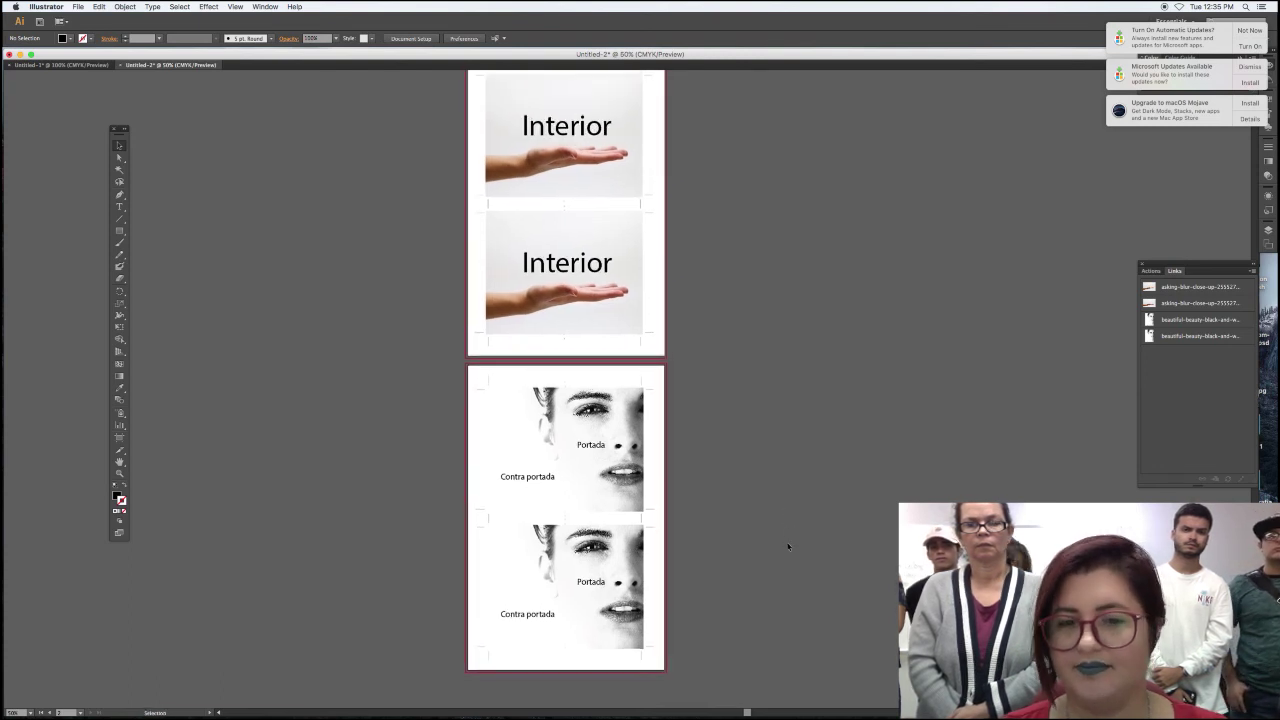
{"action": "key", "text": "ctrl+minus"}
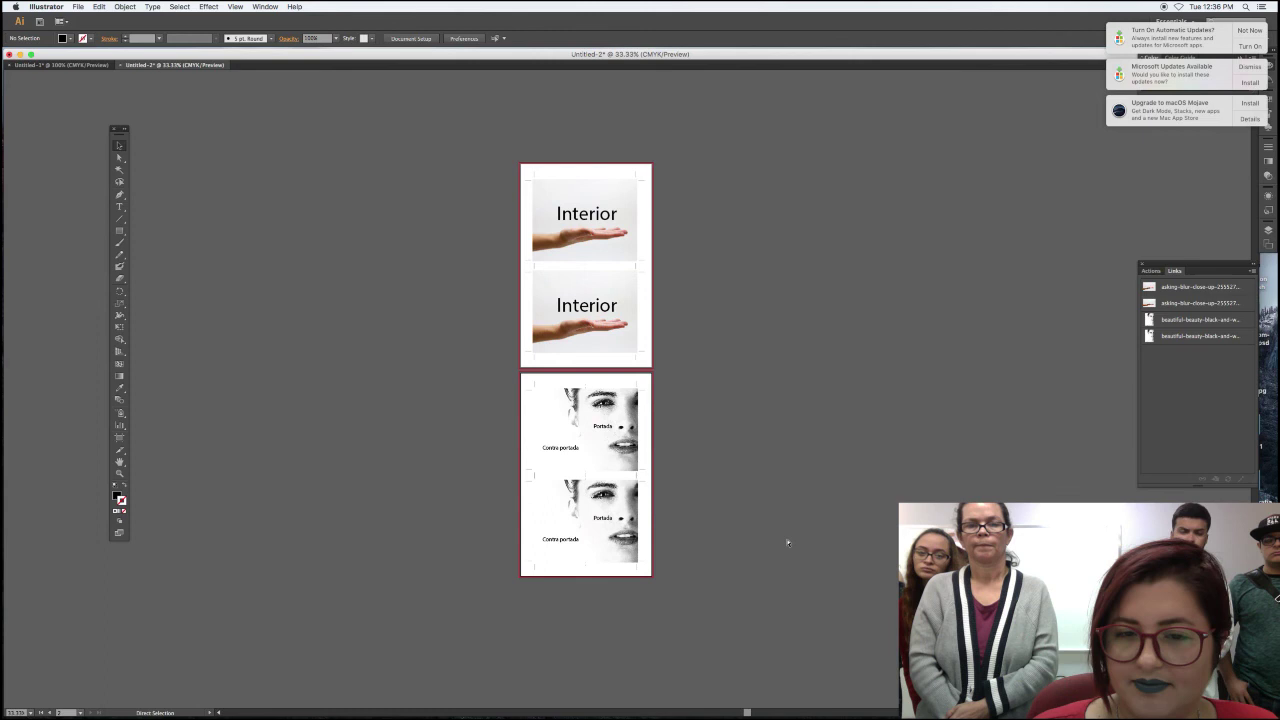
{"action": "scroll", "coordinate": [787, 543], "scroll_direction": "down", "scroll_amount": 2}
{"action": "key", "text": "ctrl+plus"}
{"action": "key", "text": "ctrl+plus"}
{"action": "key", "text": "ctrl+plus"}
{"action": "key", "text": "ctrl+plus"}
{"action": "key", "text": "ctrl+plus"}
{"action": "key", "text": "ctrl+plus"}
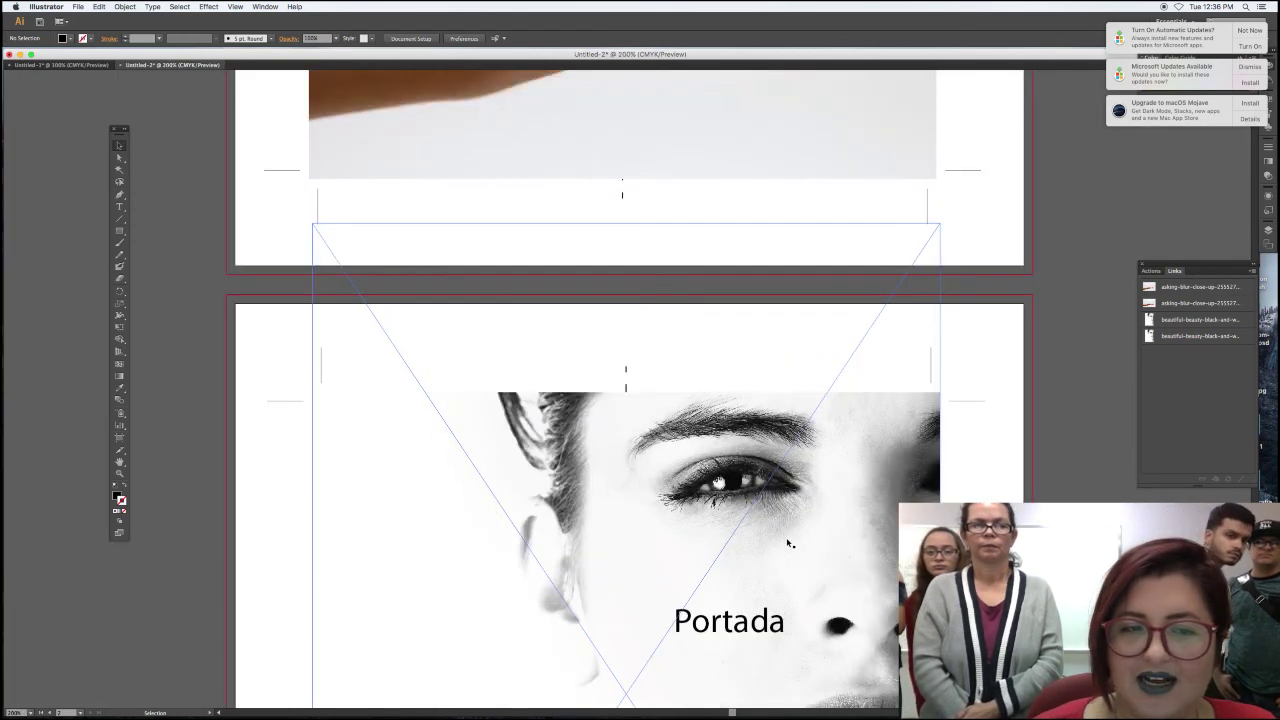